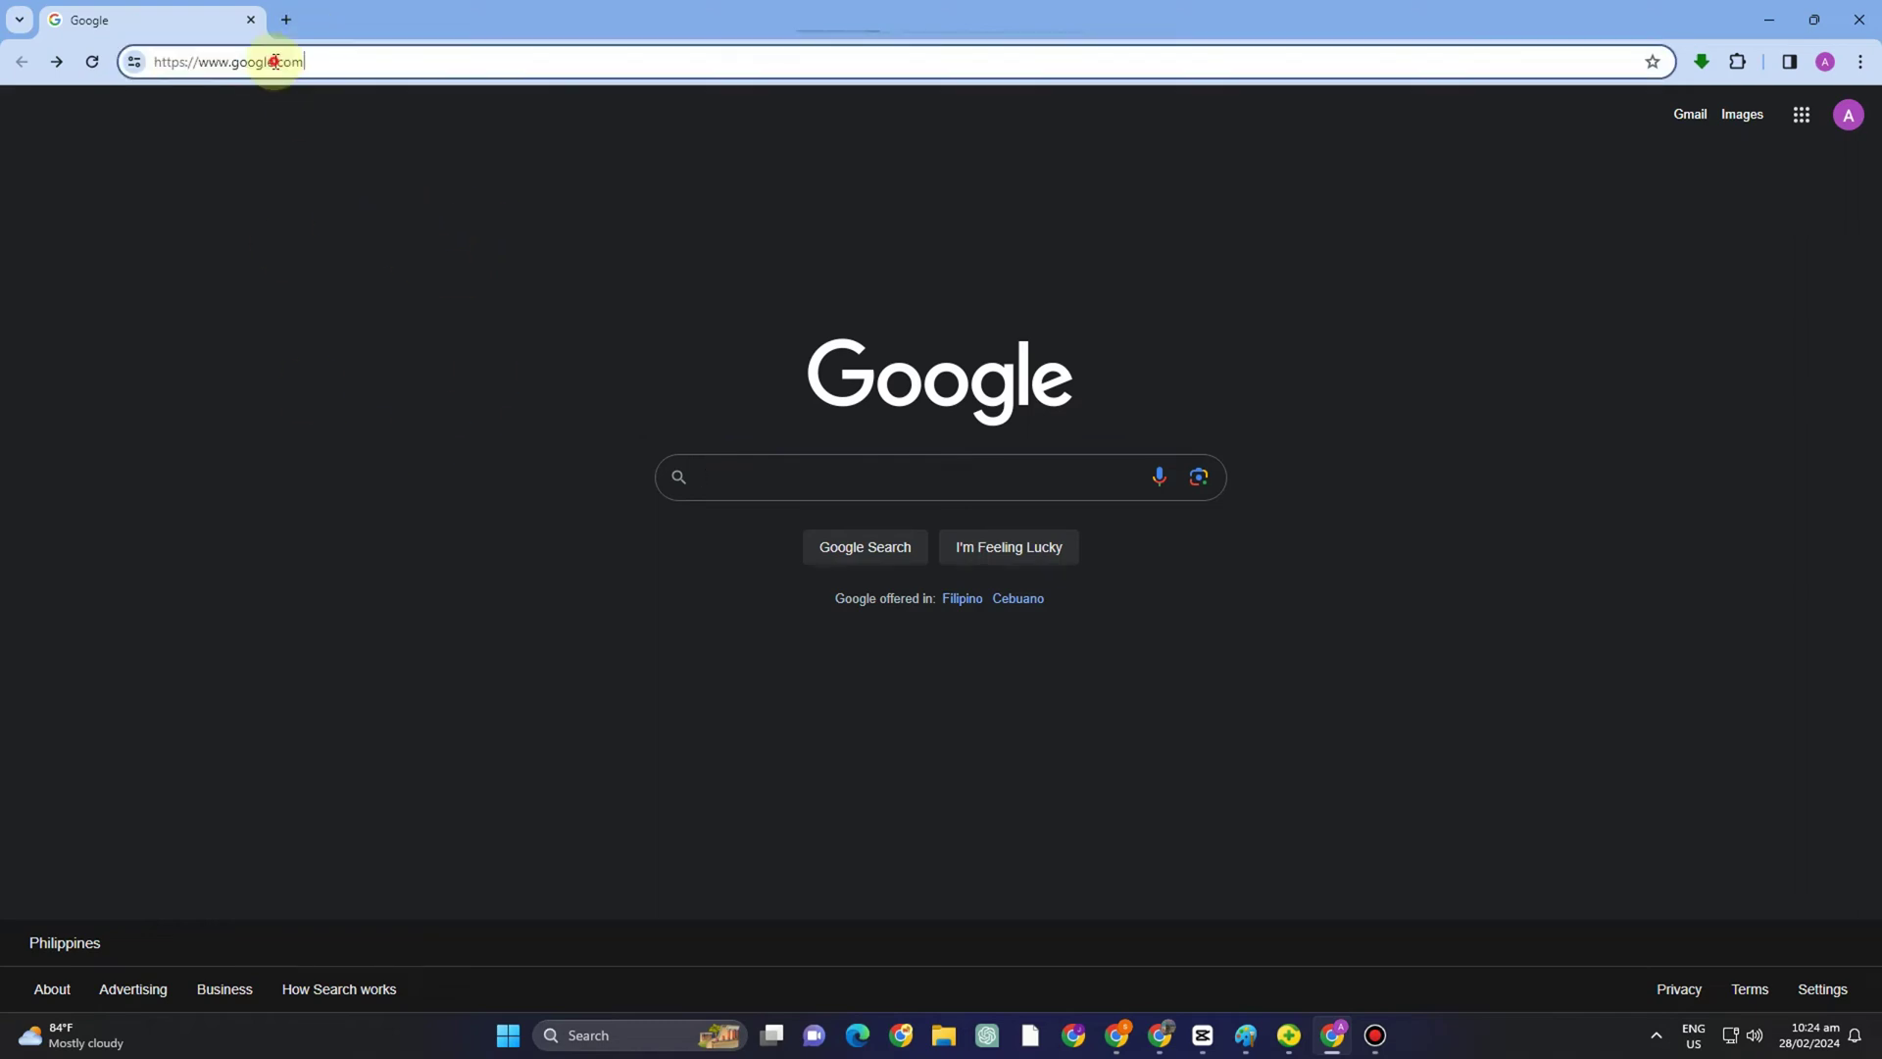
- Open the domoai.app website
drag(149, 61, 142, 67)
text(deltaexploits.net)
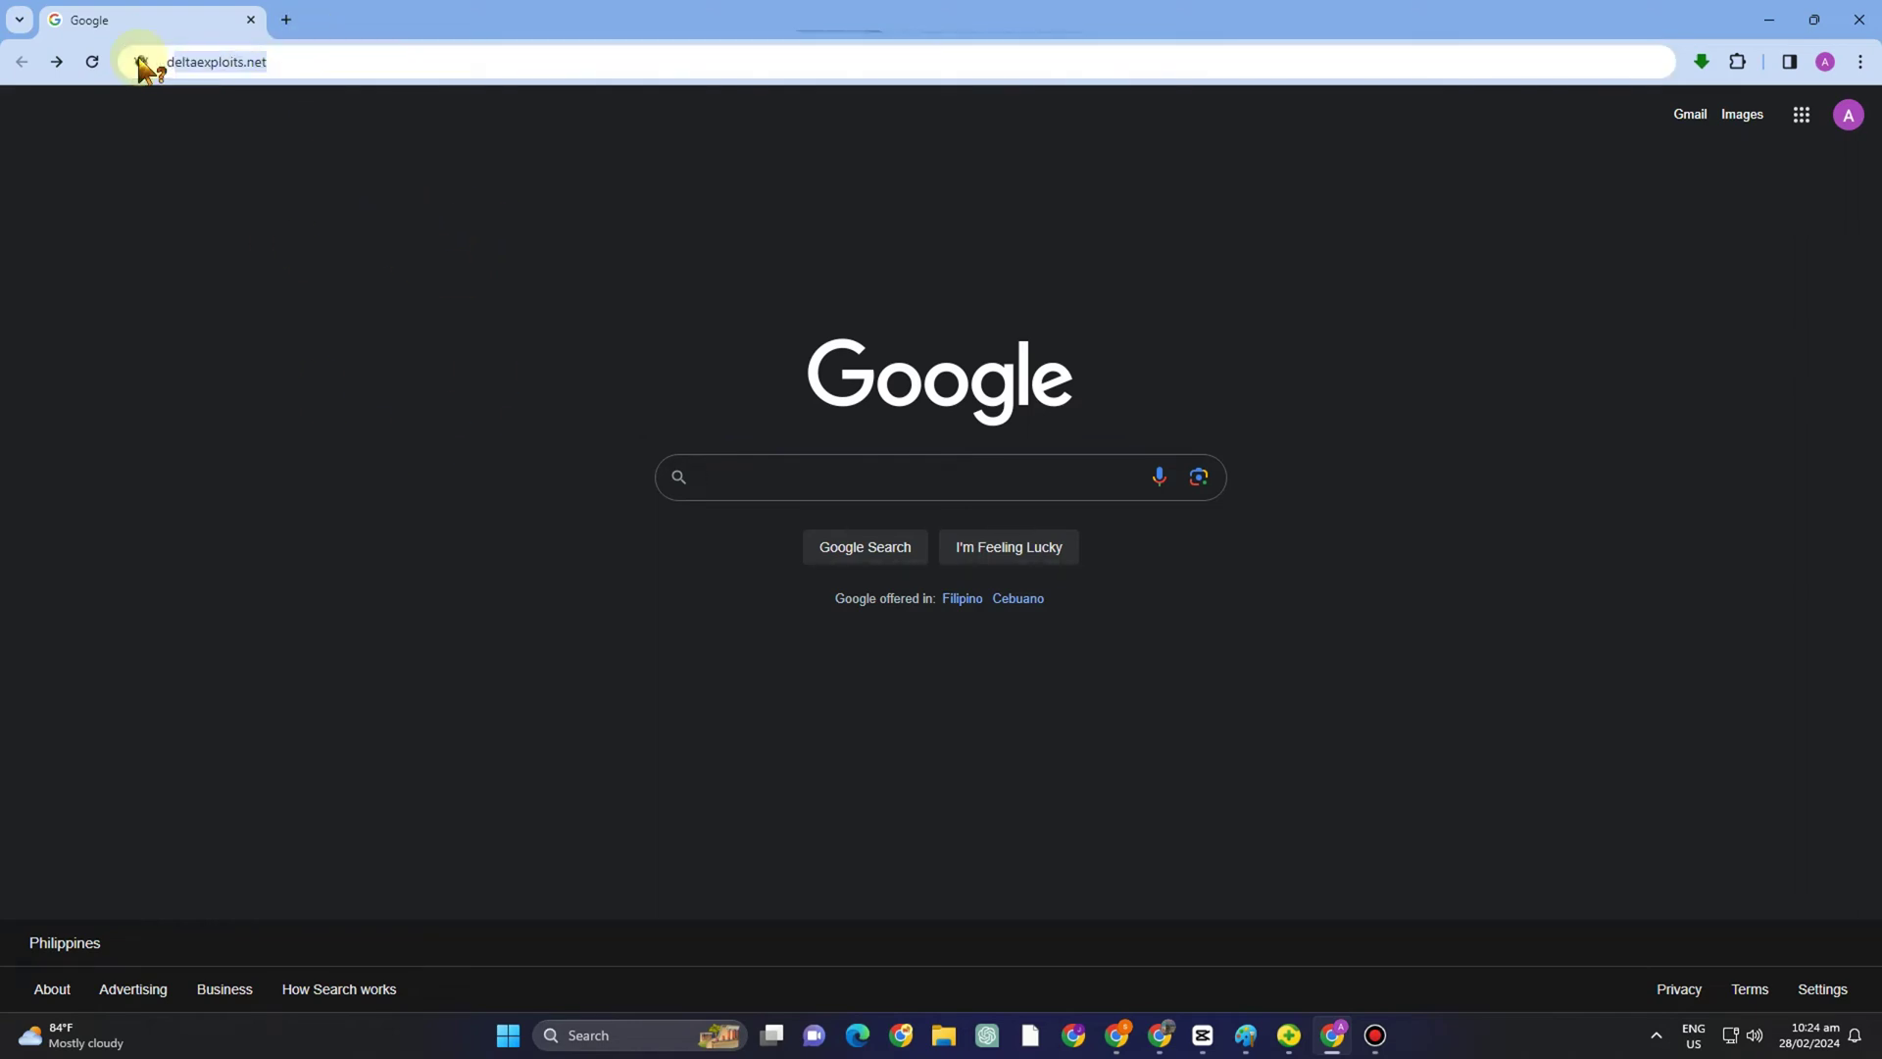
text(domoai)
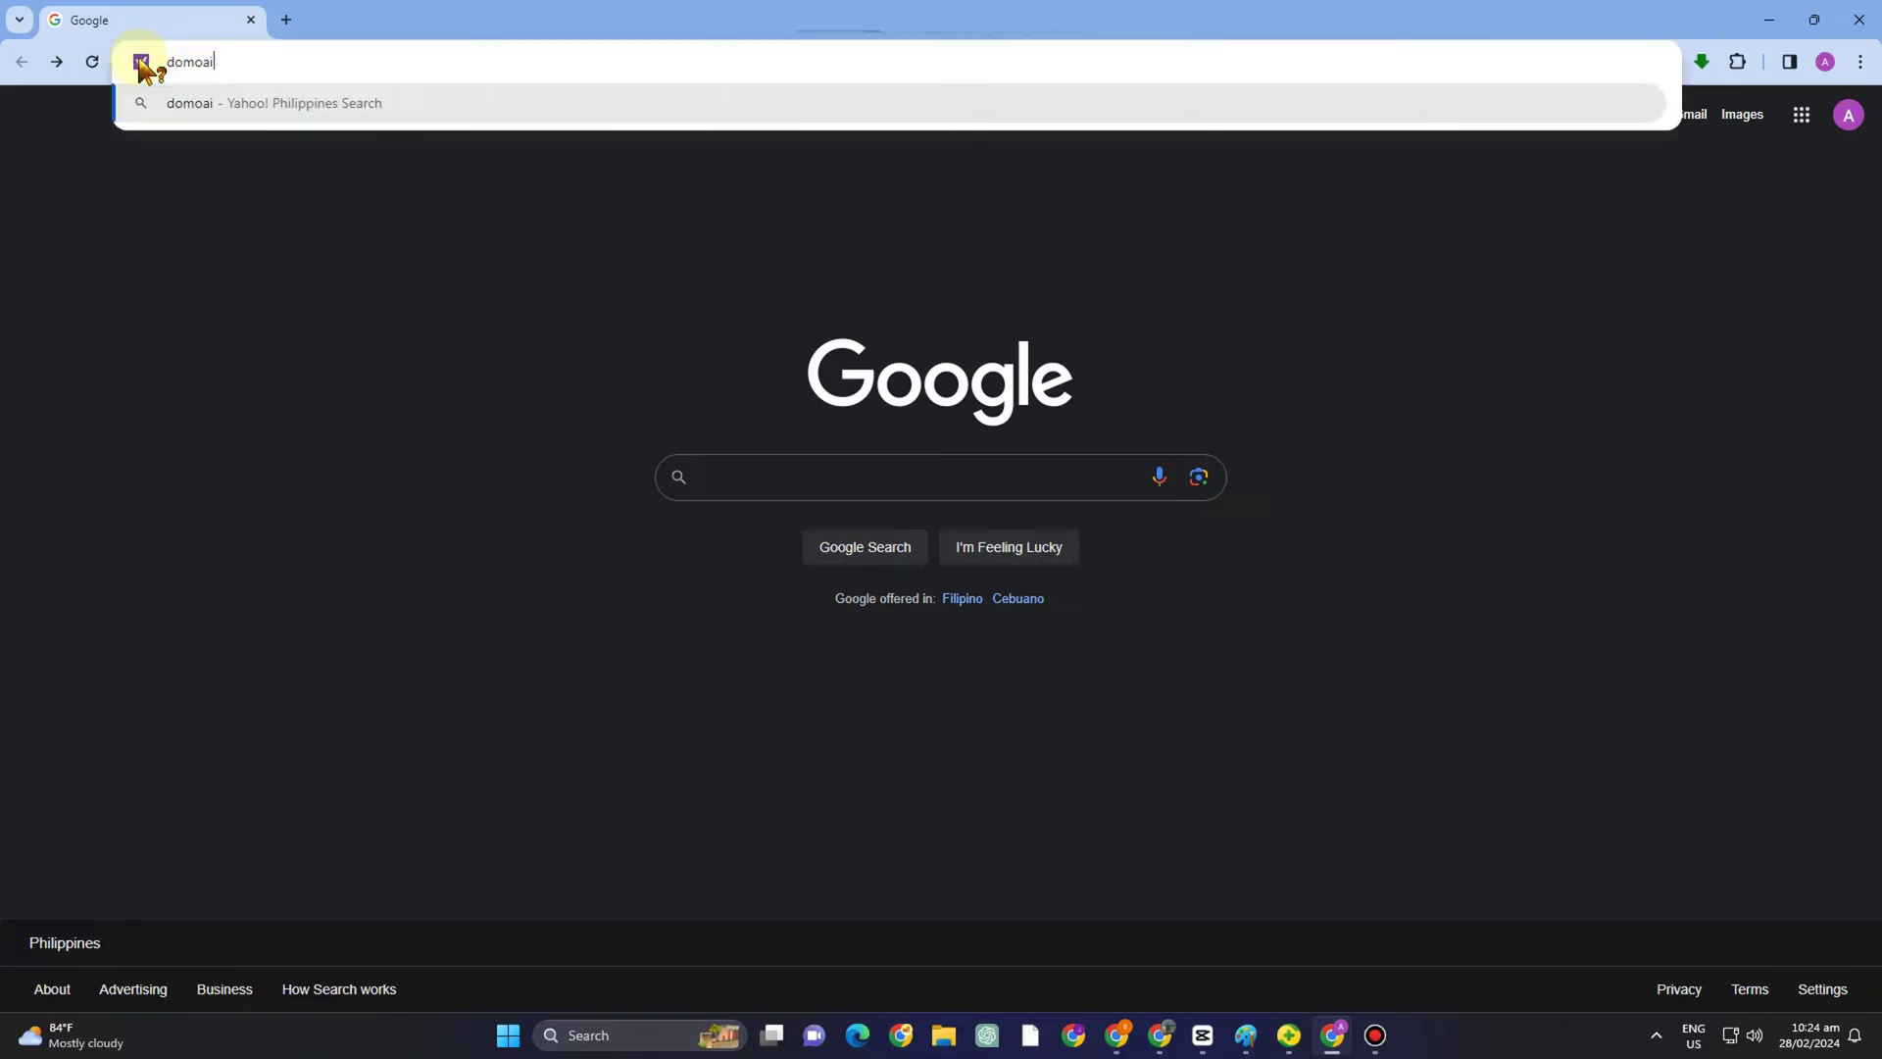
text(.app)
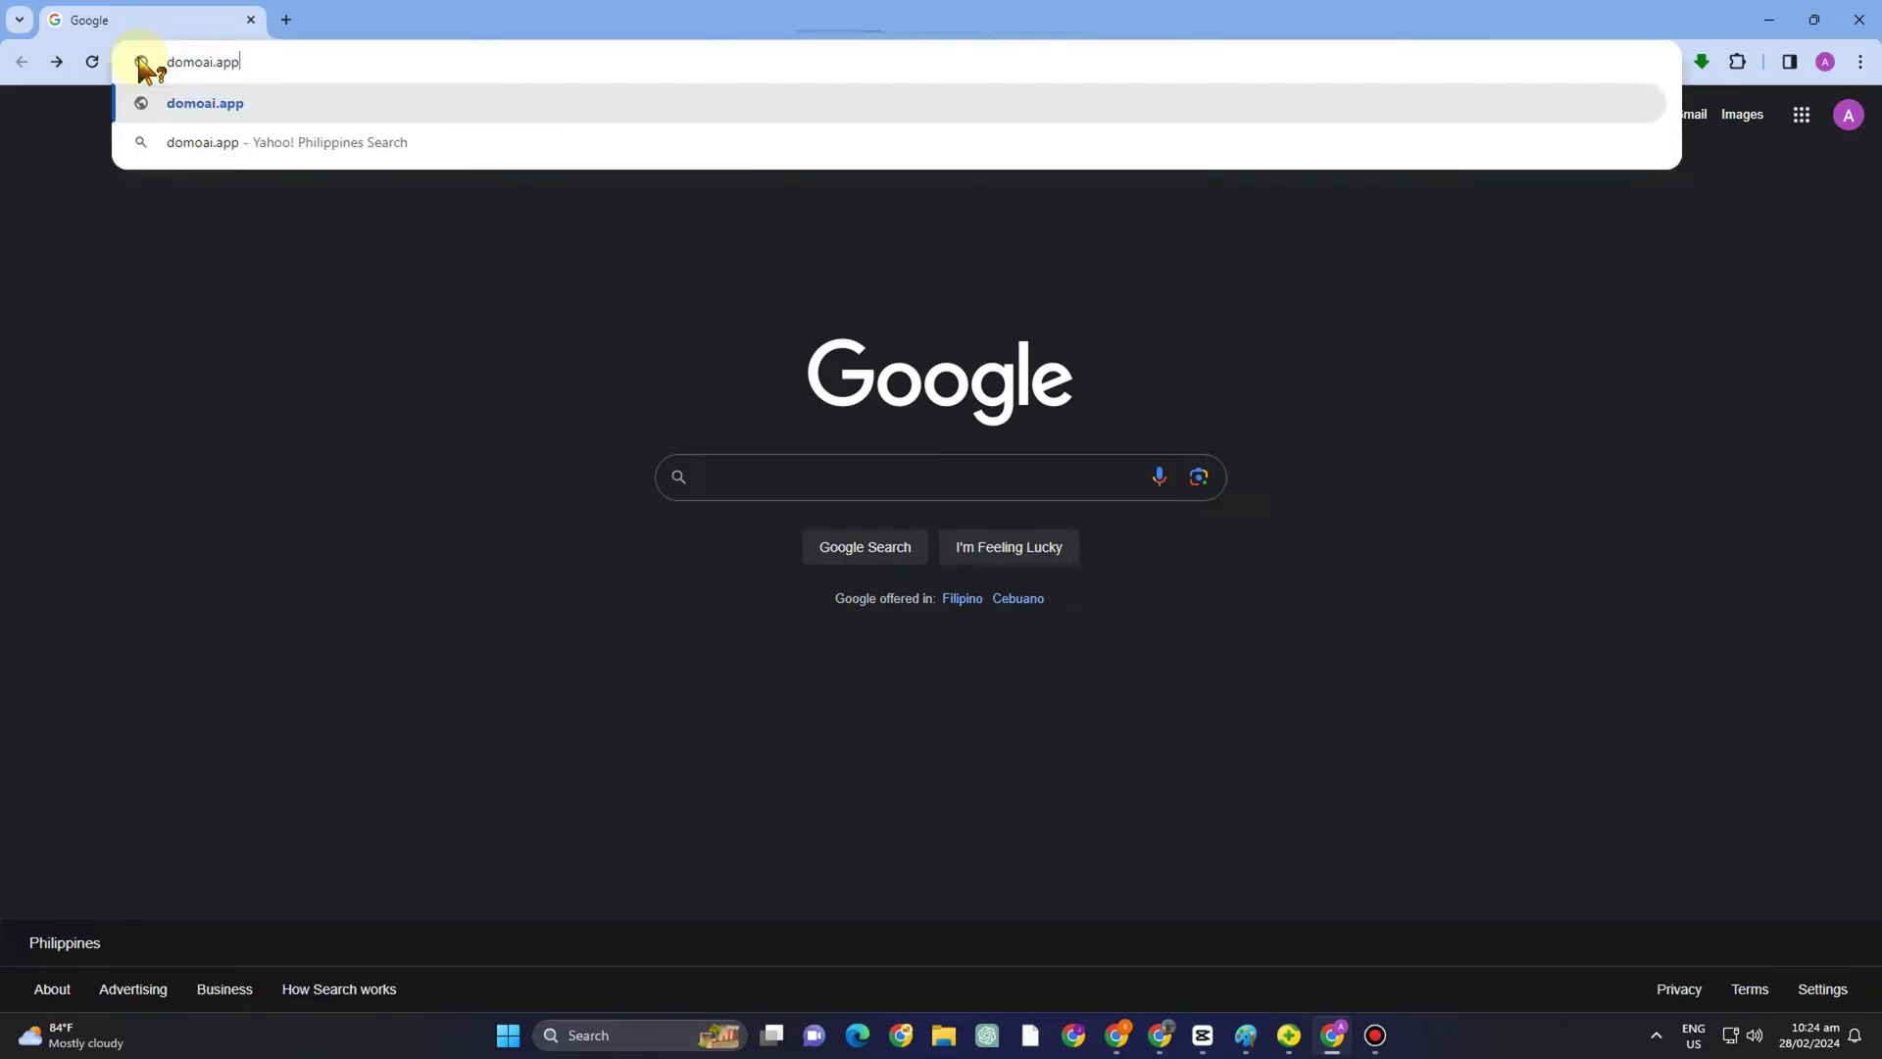
key(Return)
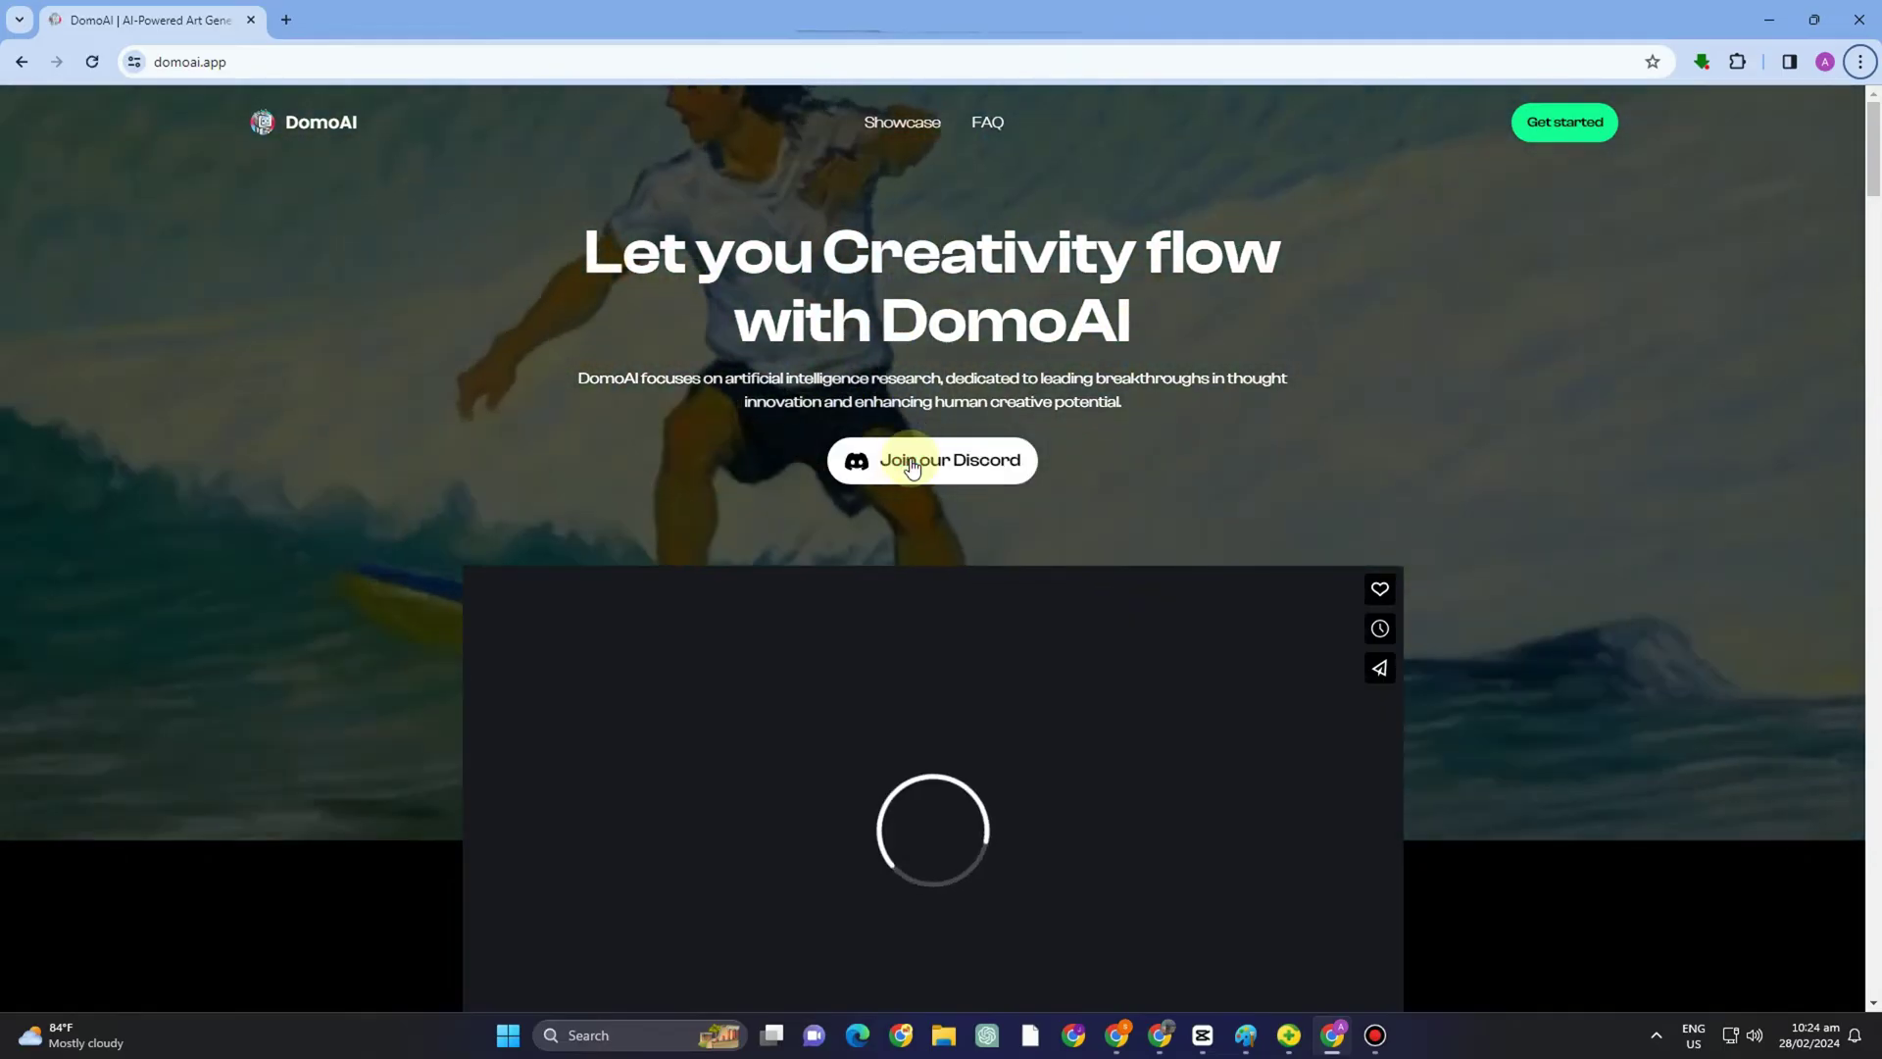
- Join the DomoAI Discord server through the site's invite and continue in the web version of Discord
click(911, 473)
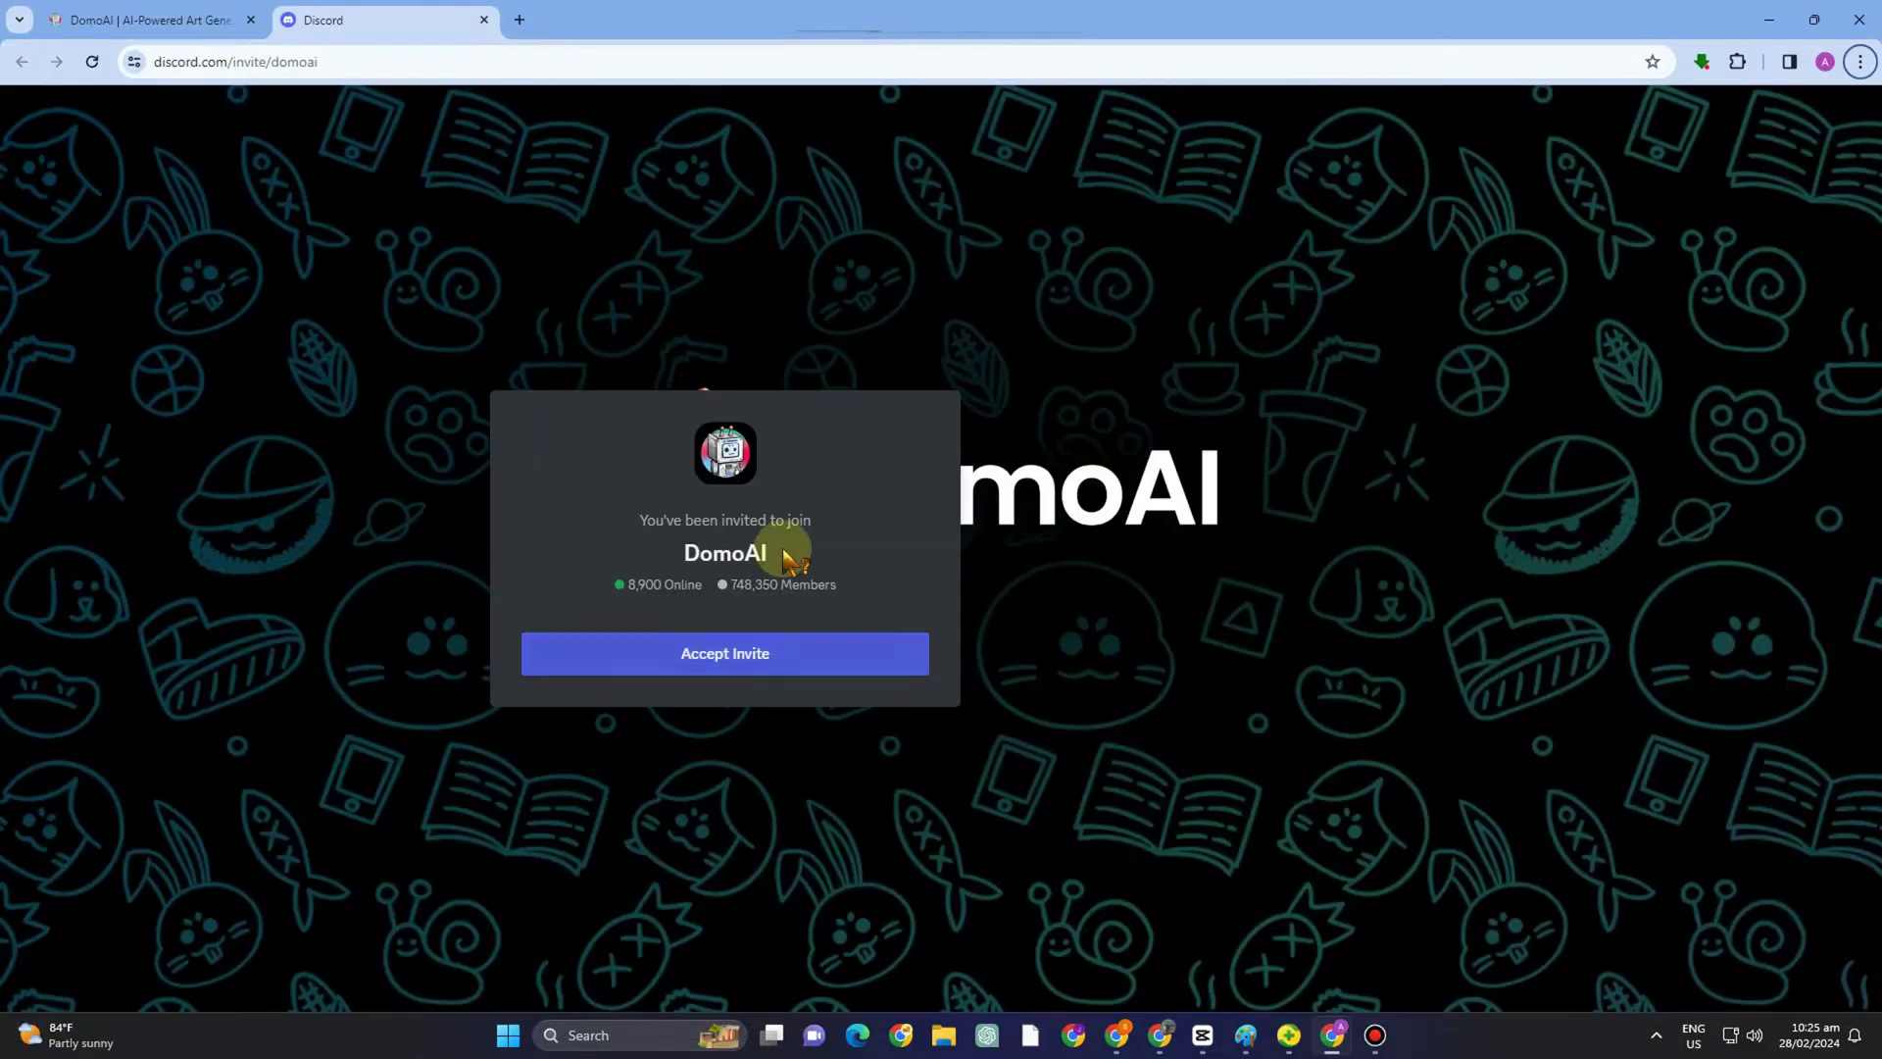
click(748, 659)
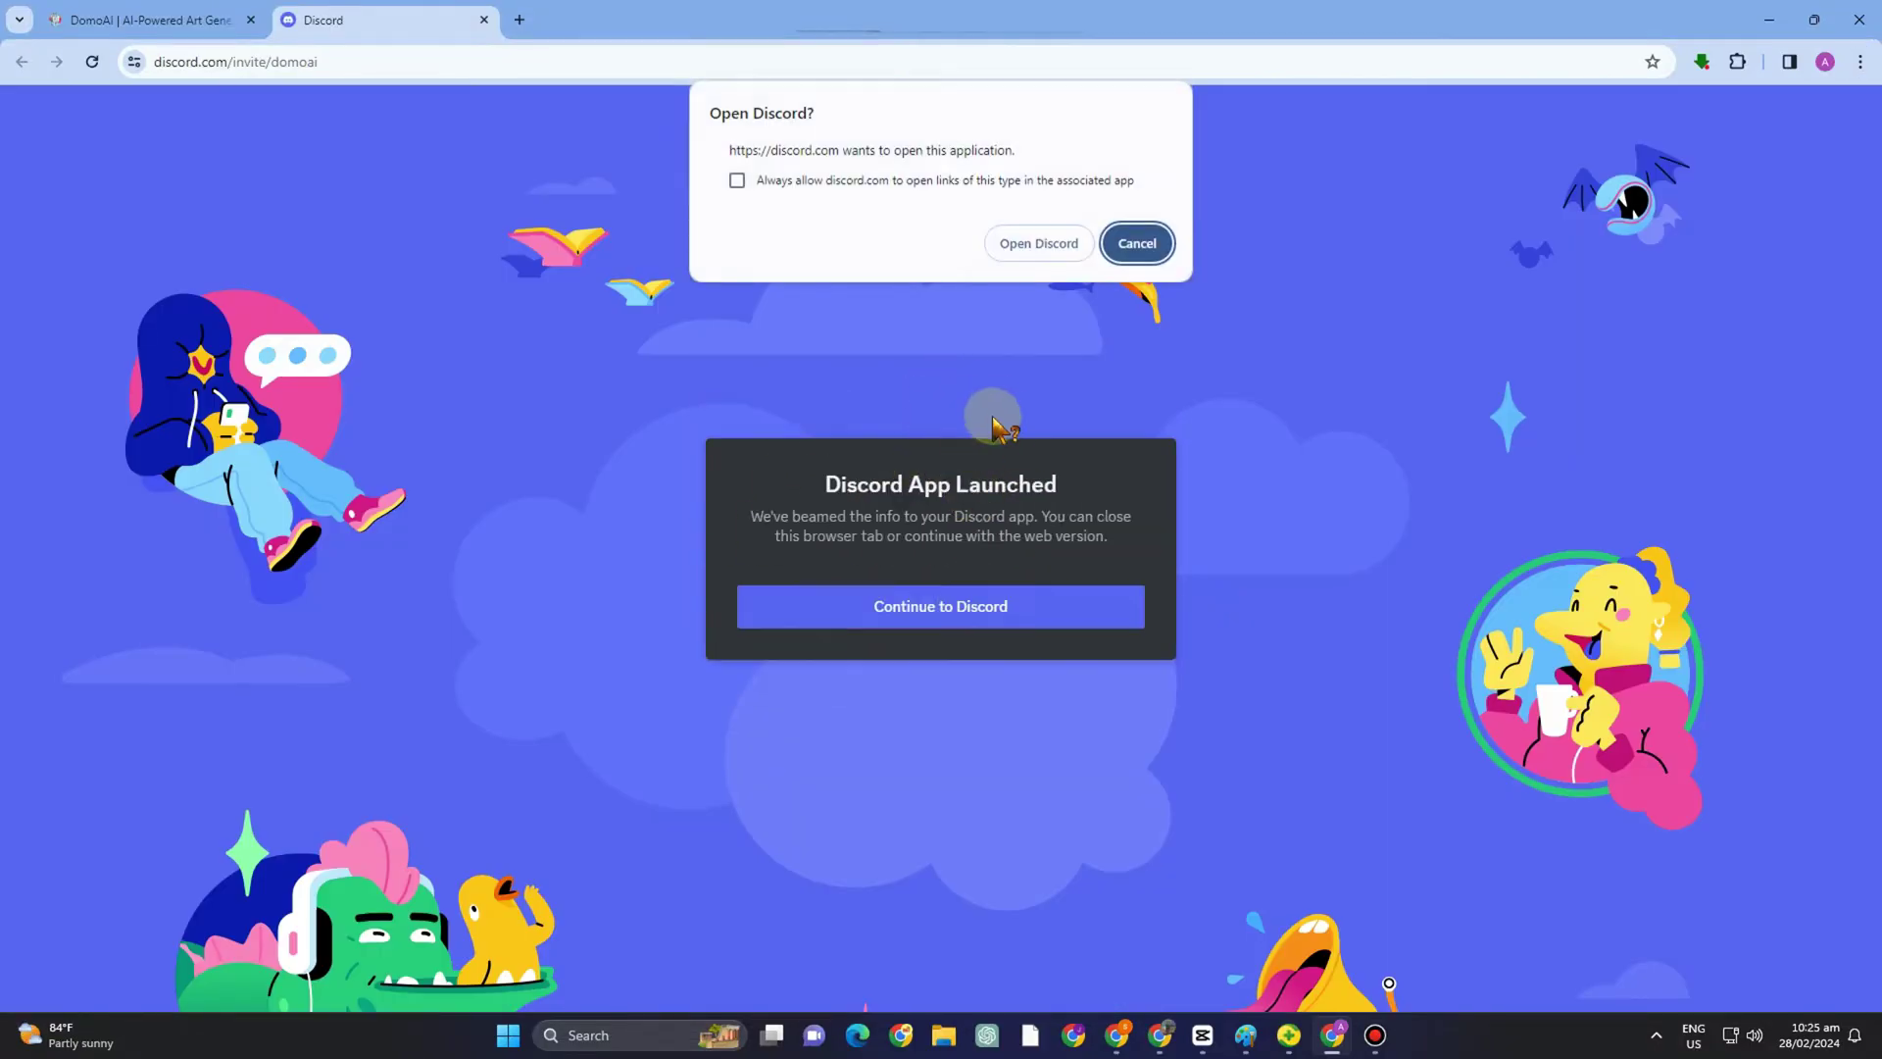
click(1059, 235)
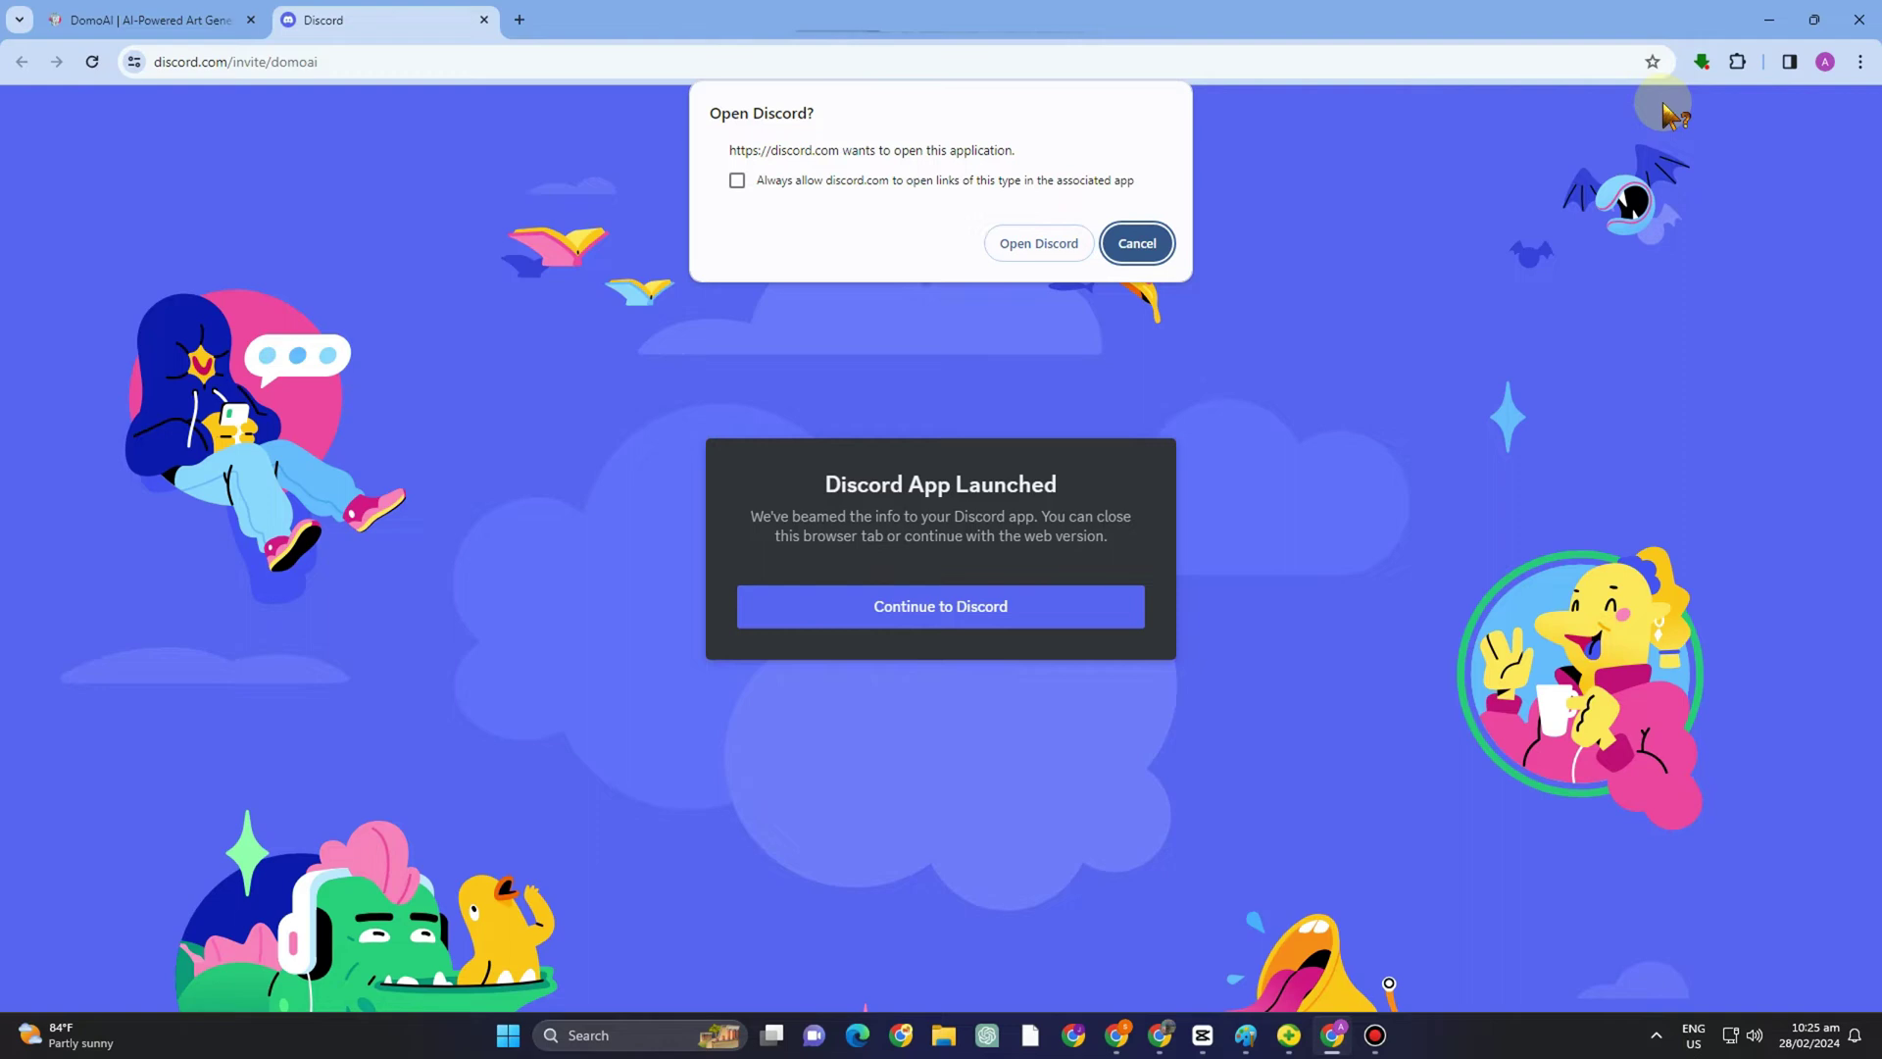
click(955, 618)
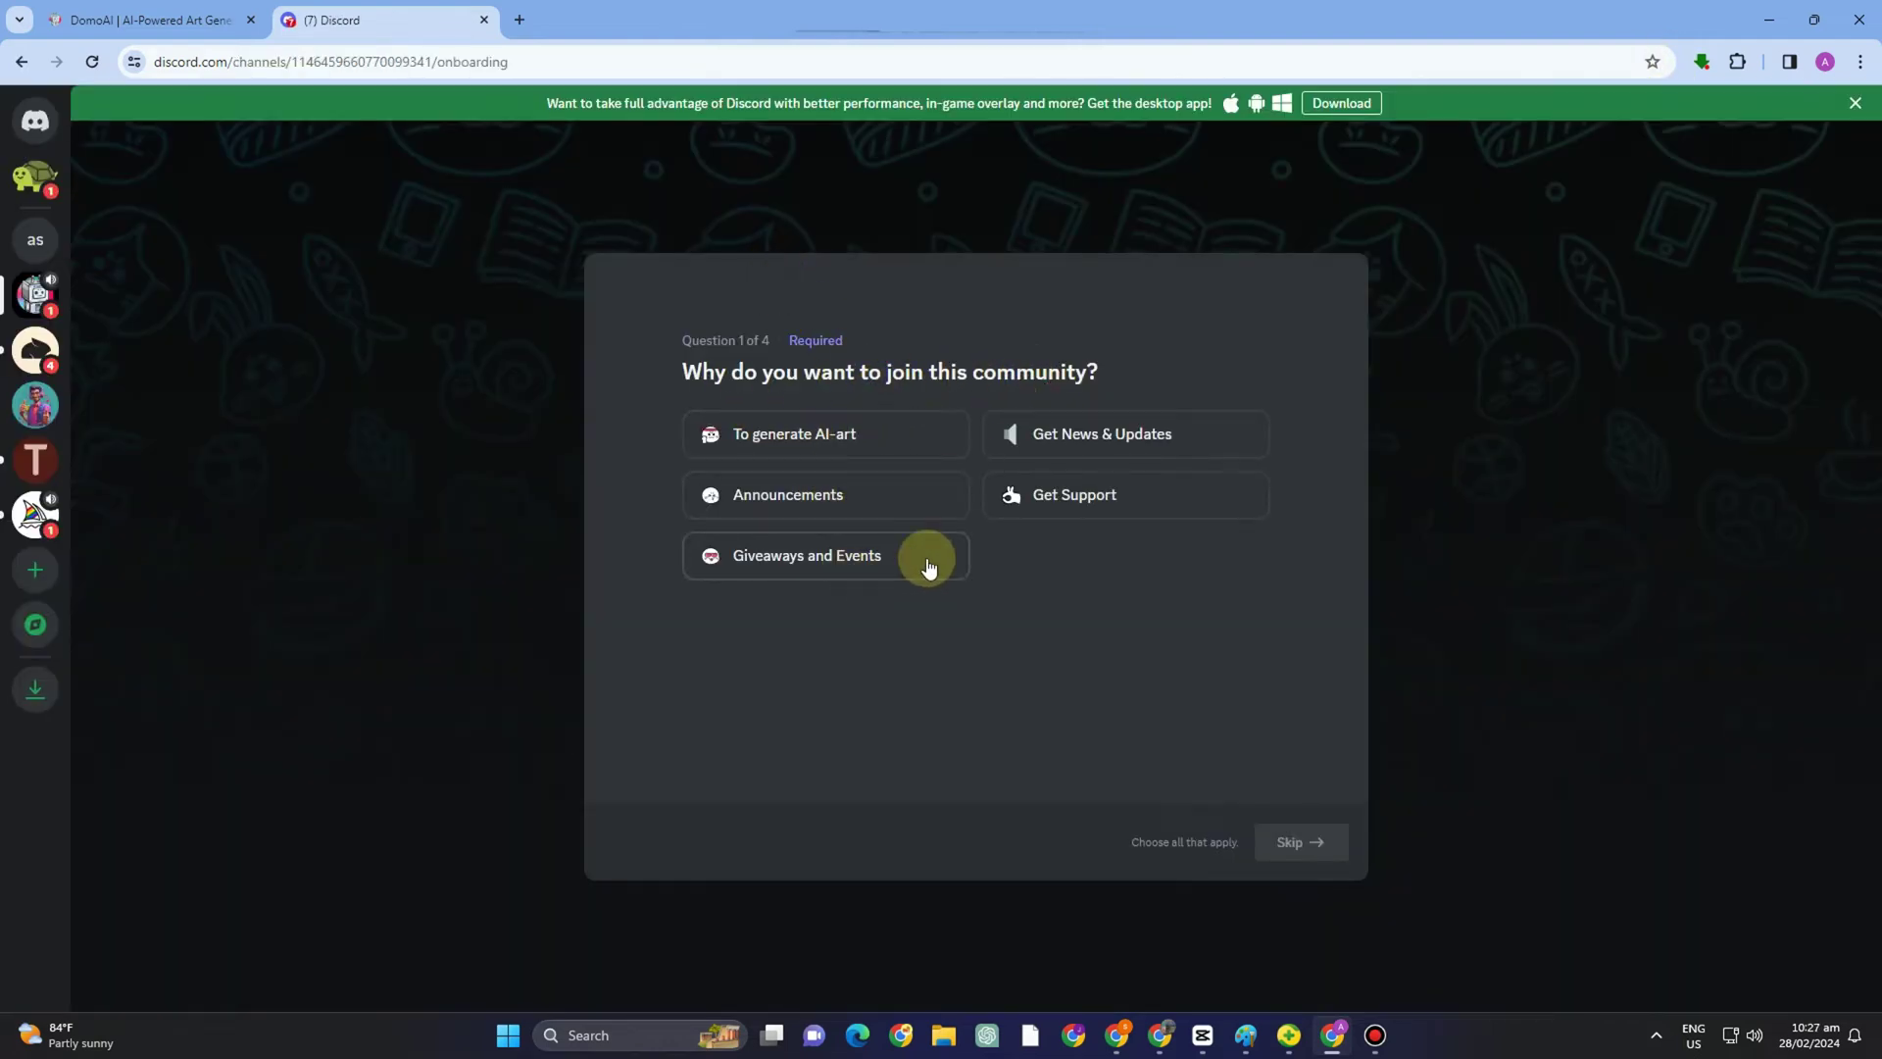
- Answer the first two onboarding questions with "To generate AI-art" as the reason and 18+ as the age group
click(840, 454)
click(1299, 841)
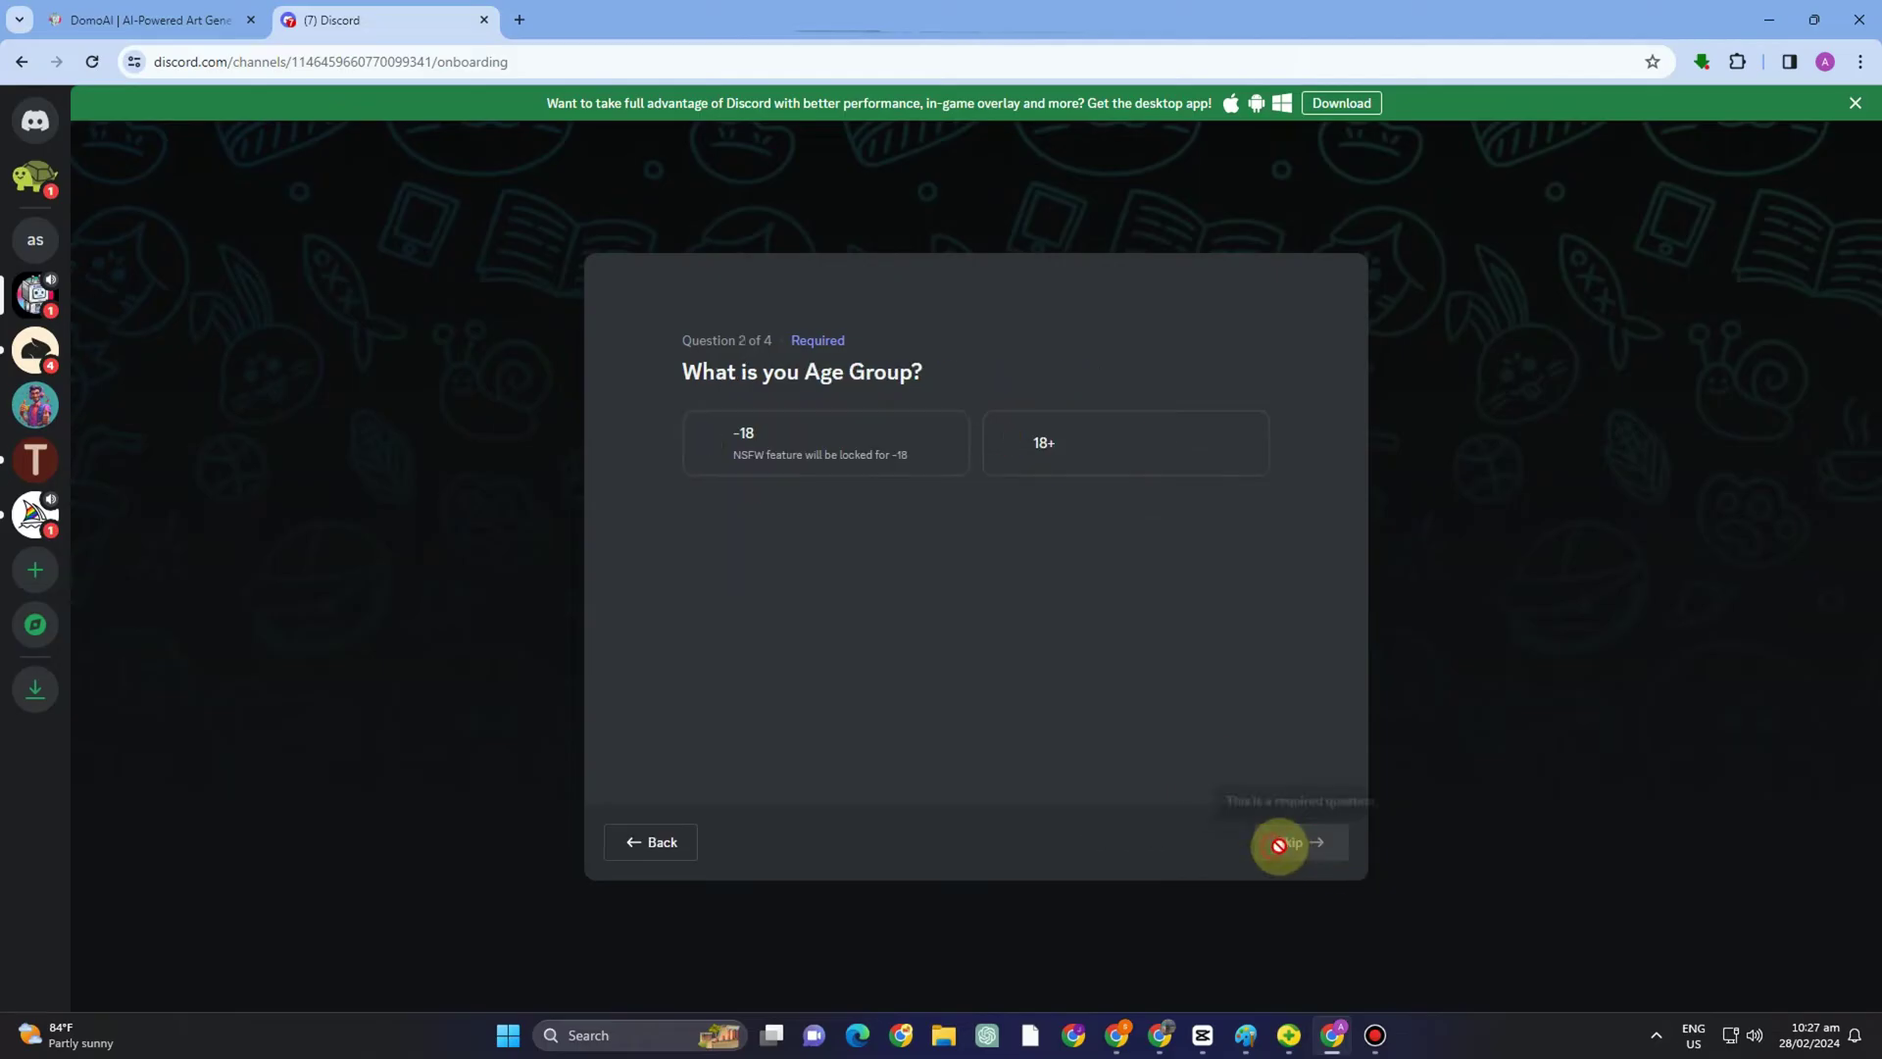
click(1029, 441)
click(1290, 843)
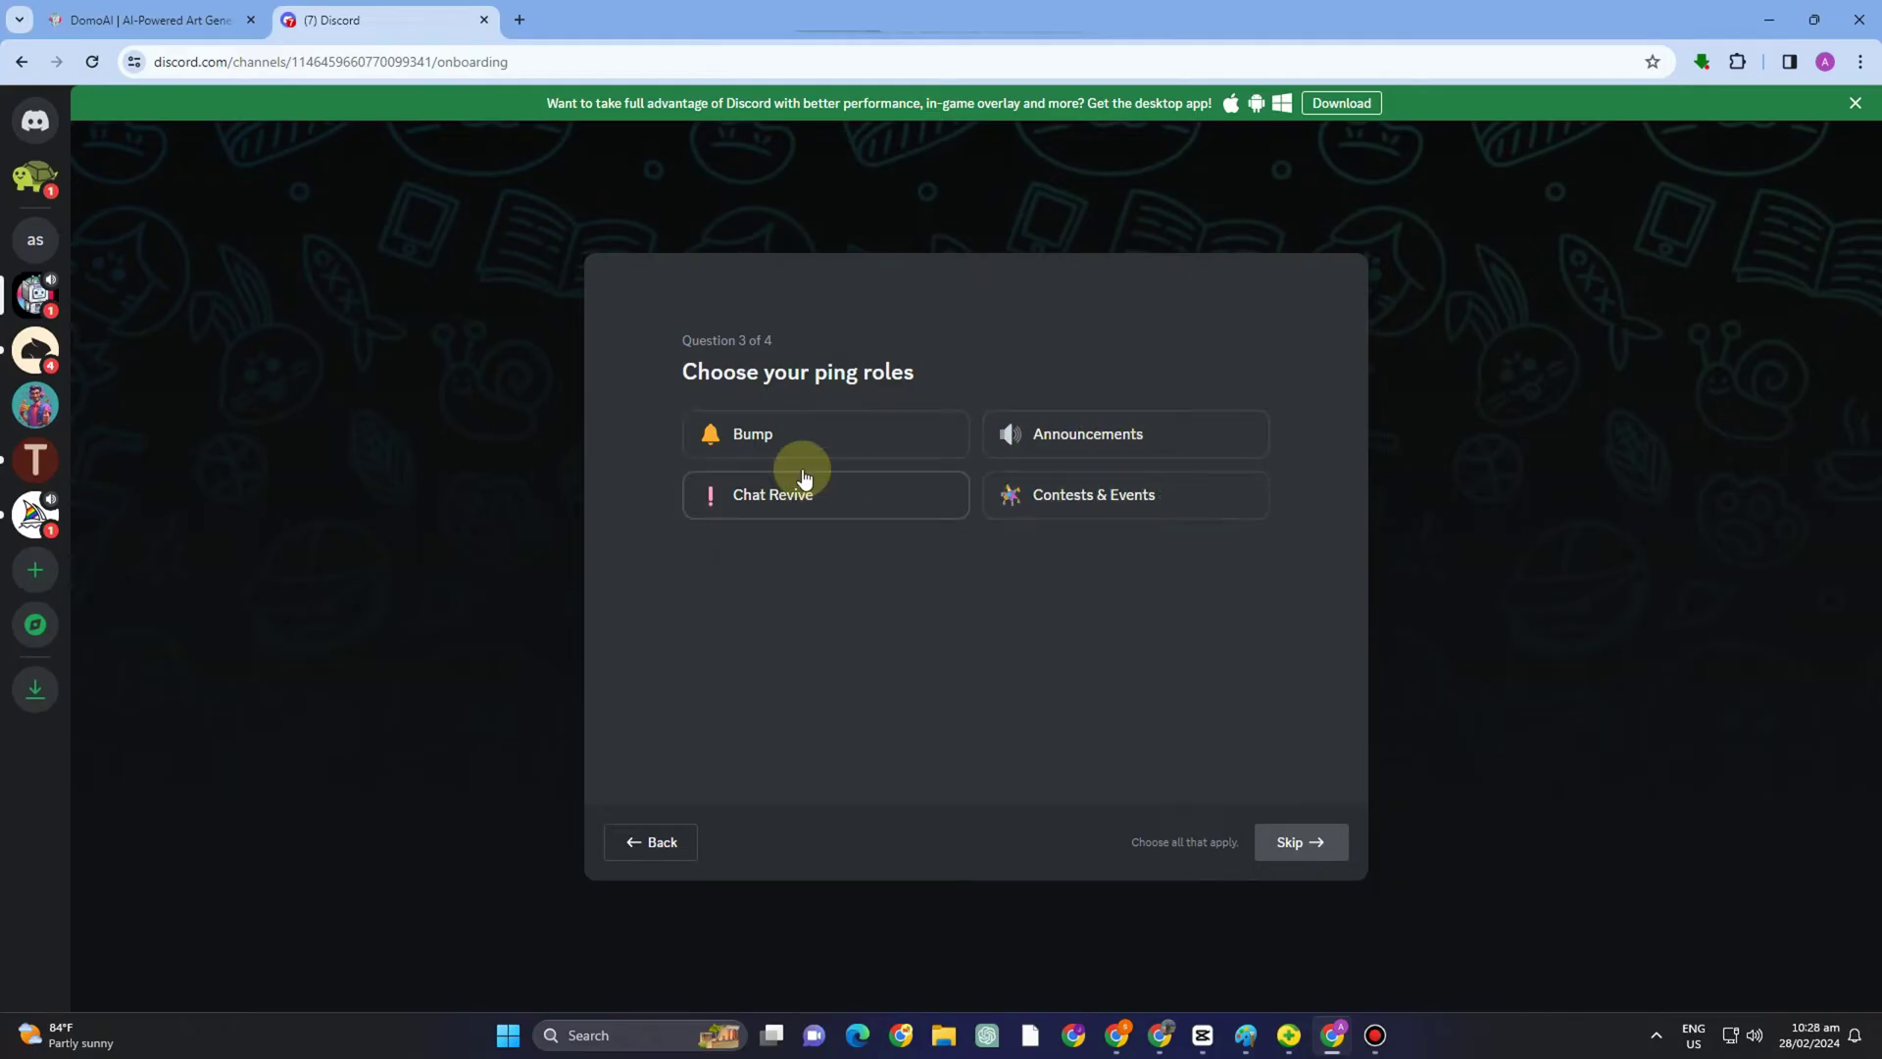
- Choose the Bump ping role and English as language, and finish onboarding by agreeing to the server rules
click(832, 446)
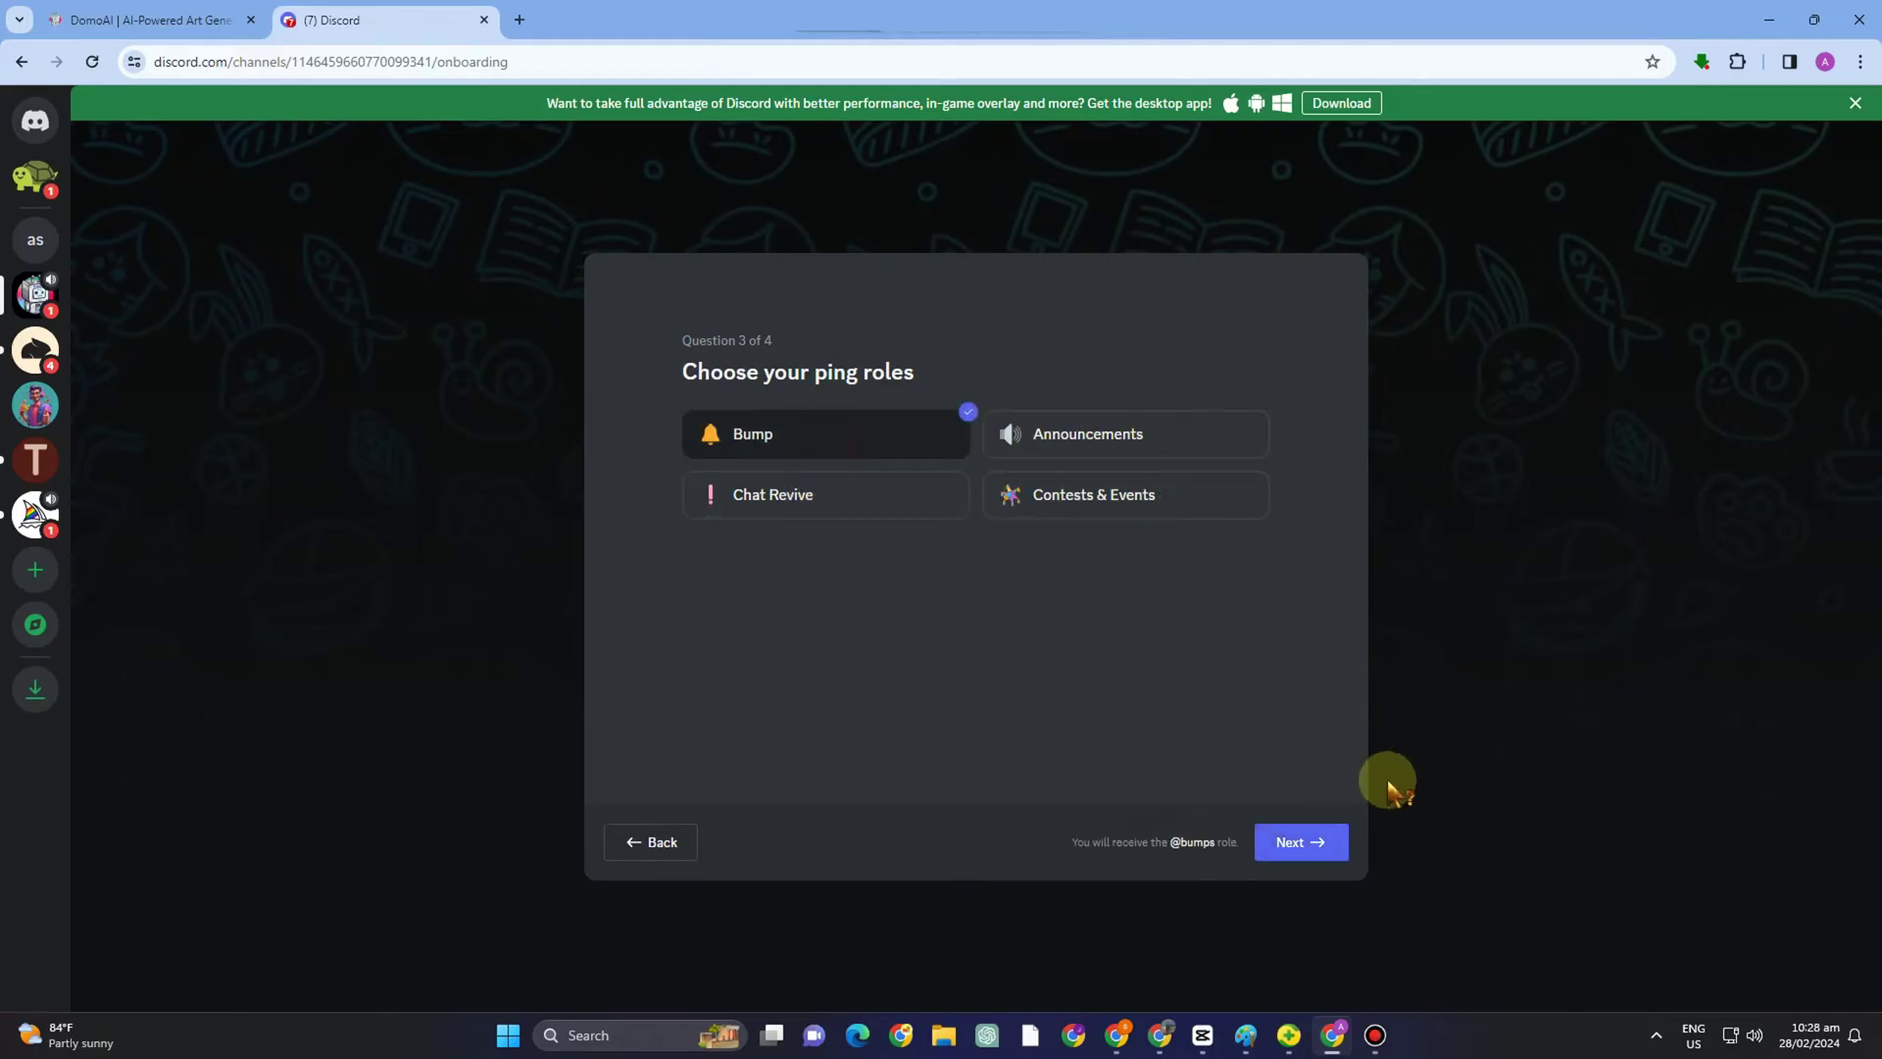
click(1294, 841)
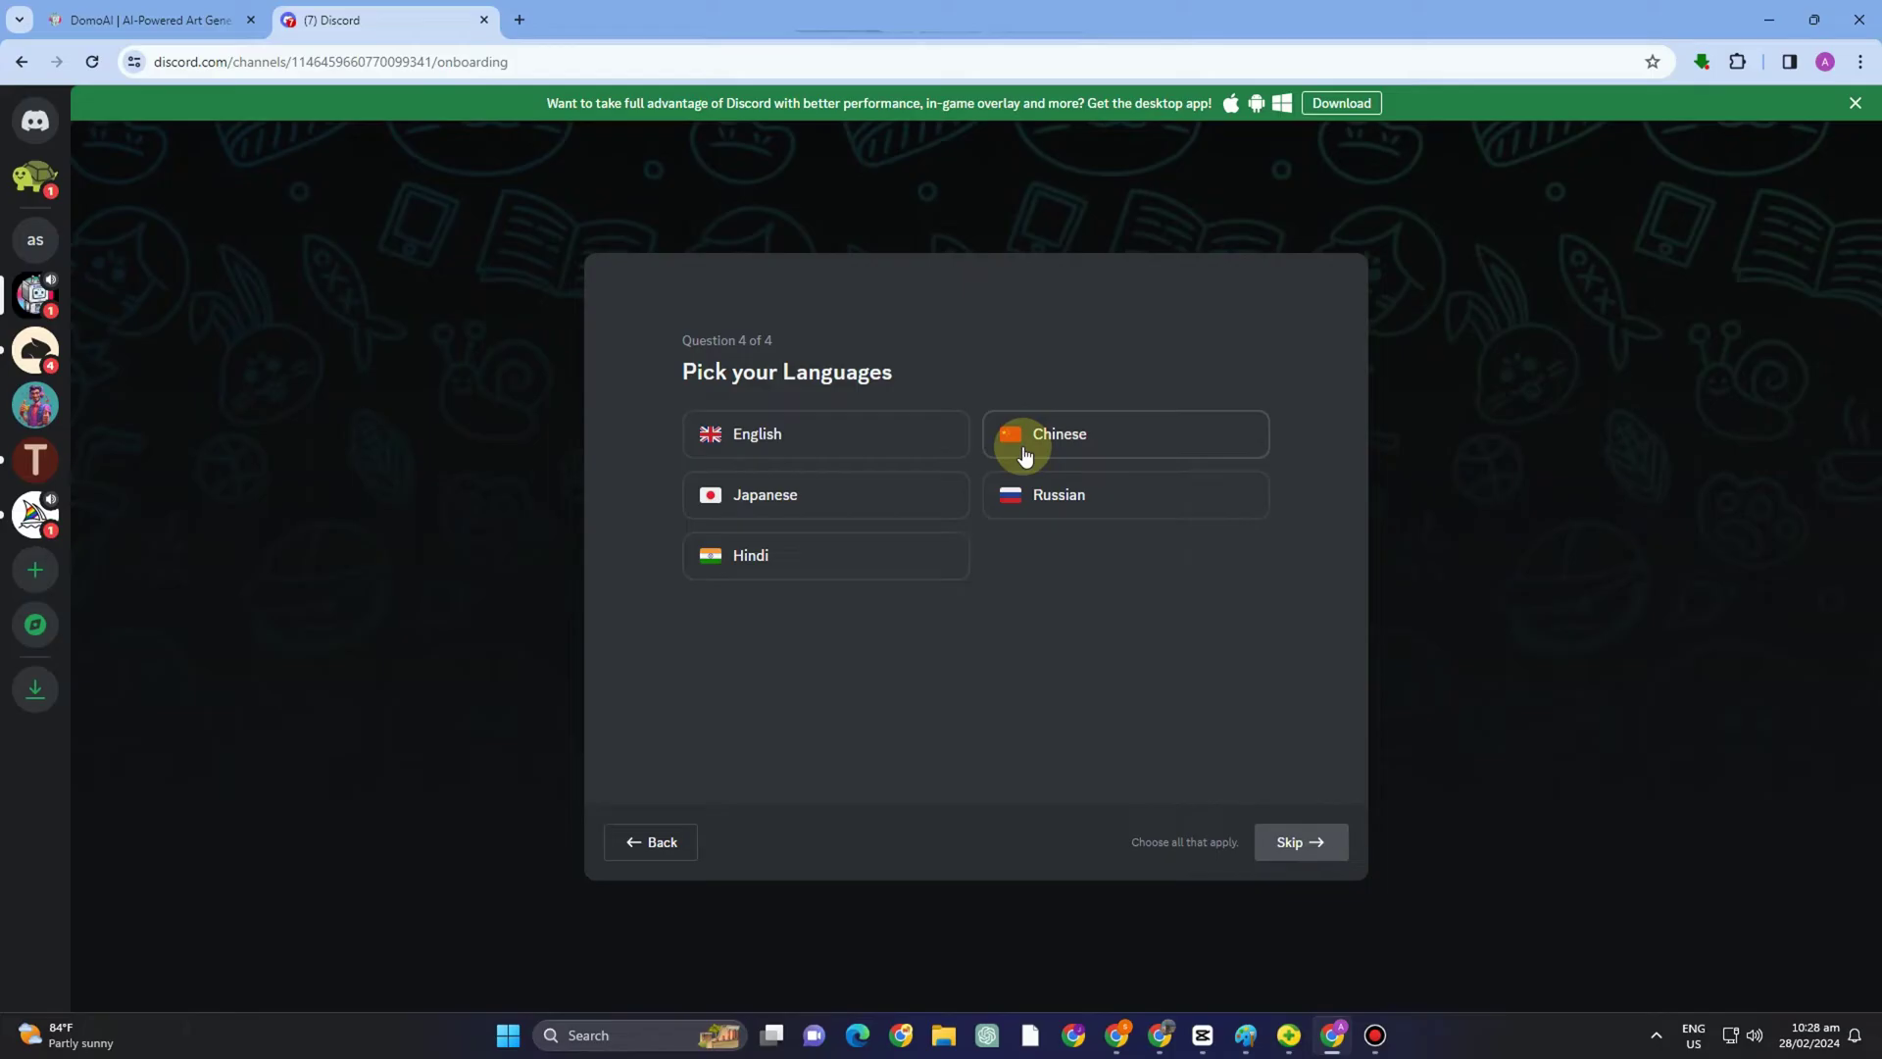
click(795, 442)
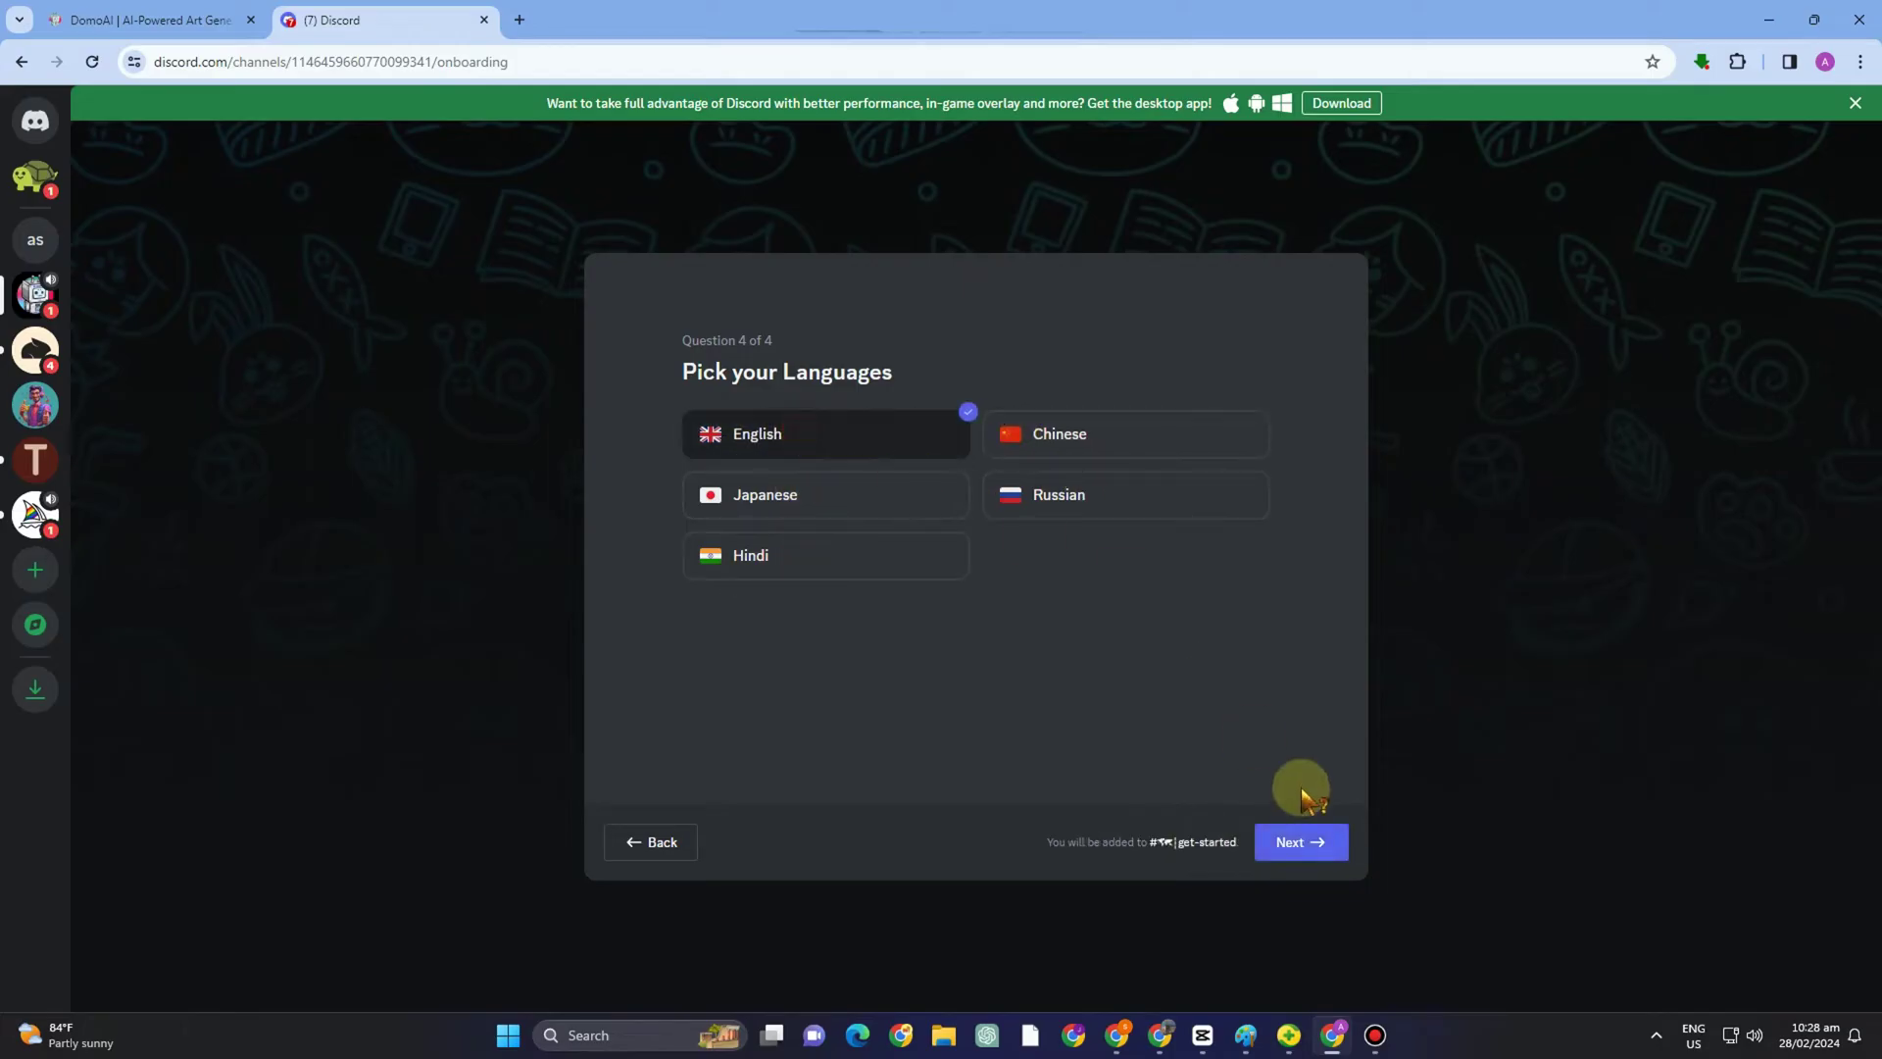
click(1330, 839)
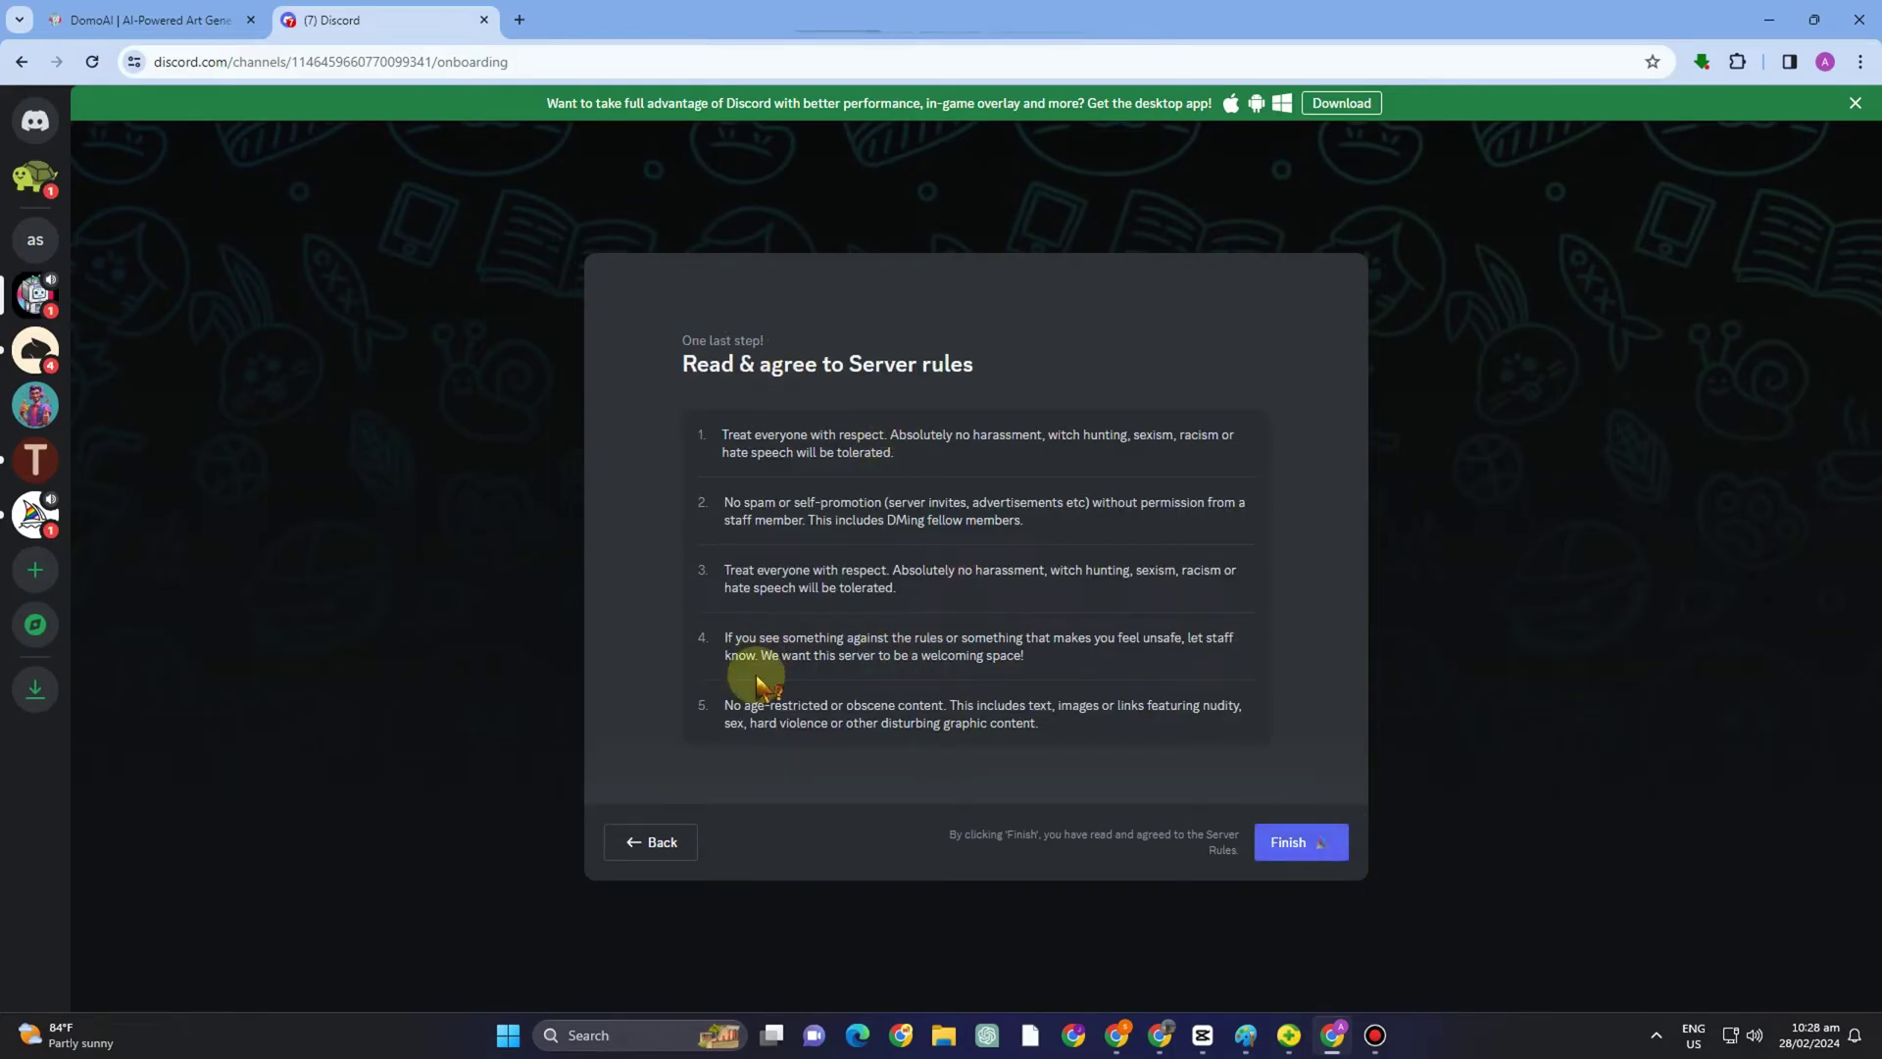
click(1265, 849)
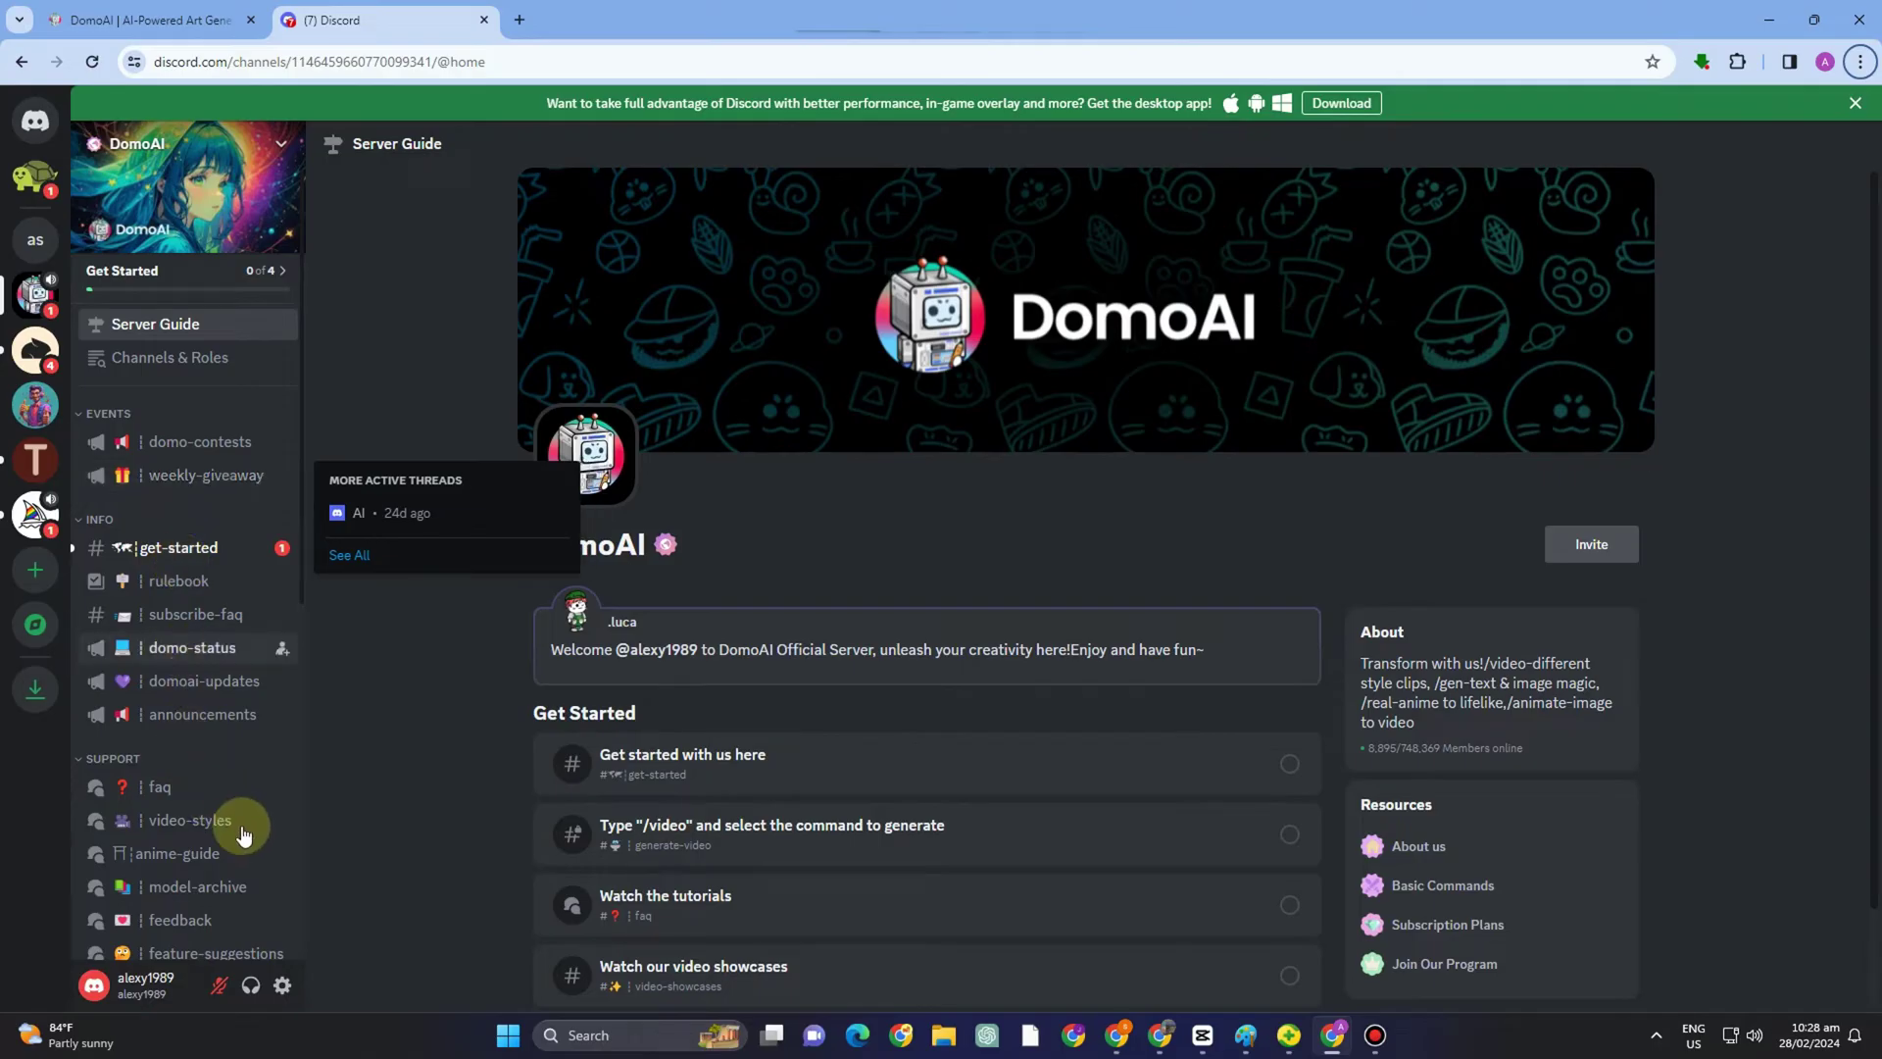
- Open the generate-video channel and start DomoAI's /video command in the message field
scroll(187, 803, down, 6)
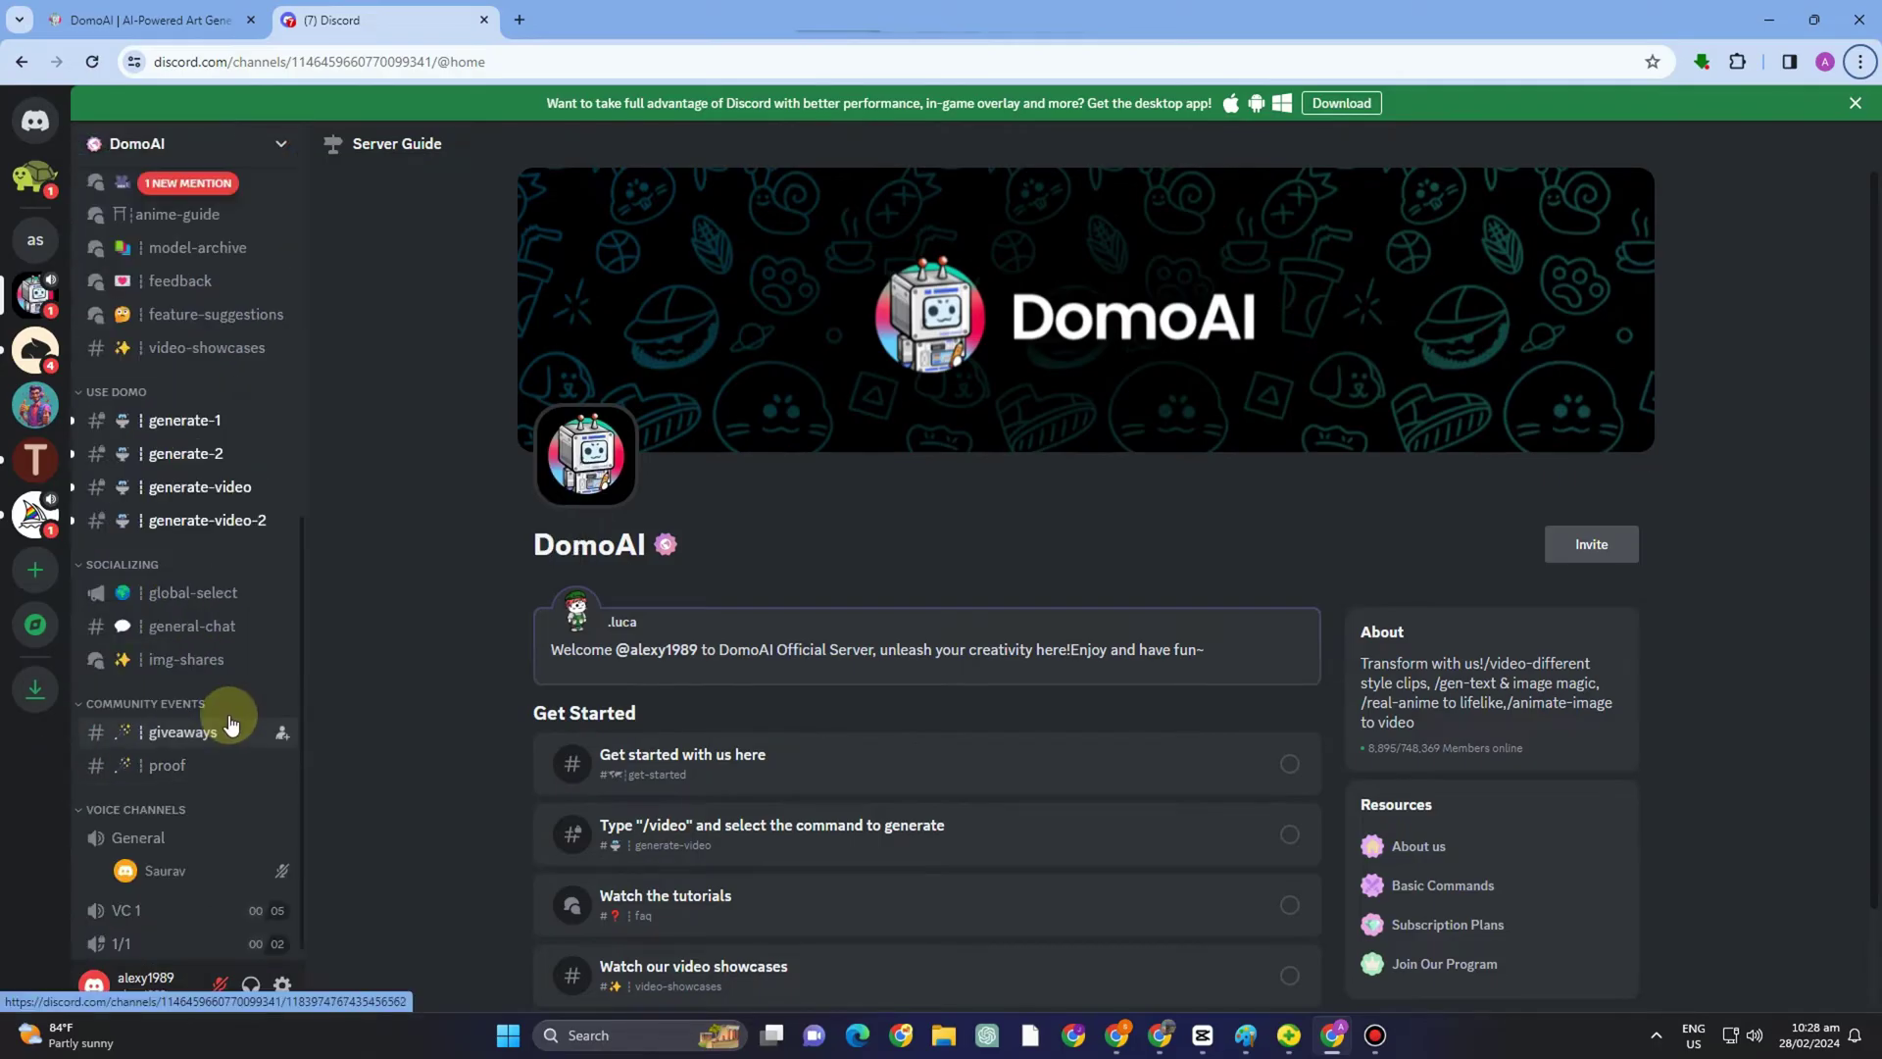
click(218, 490)
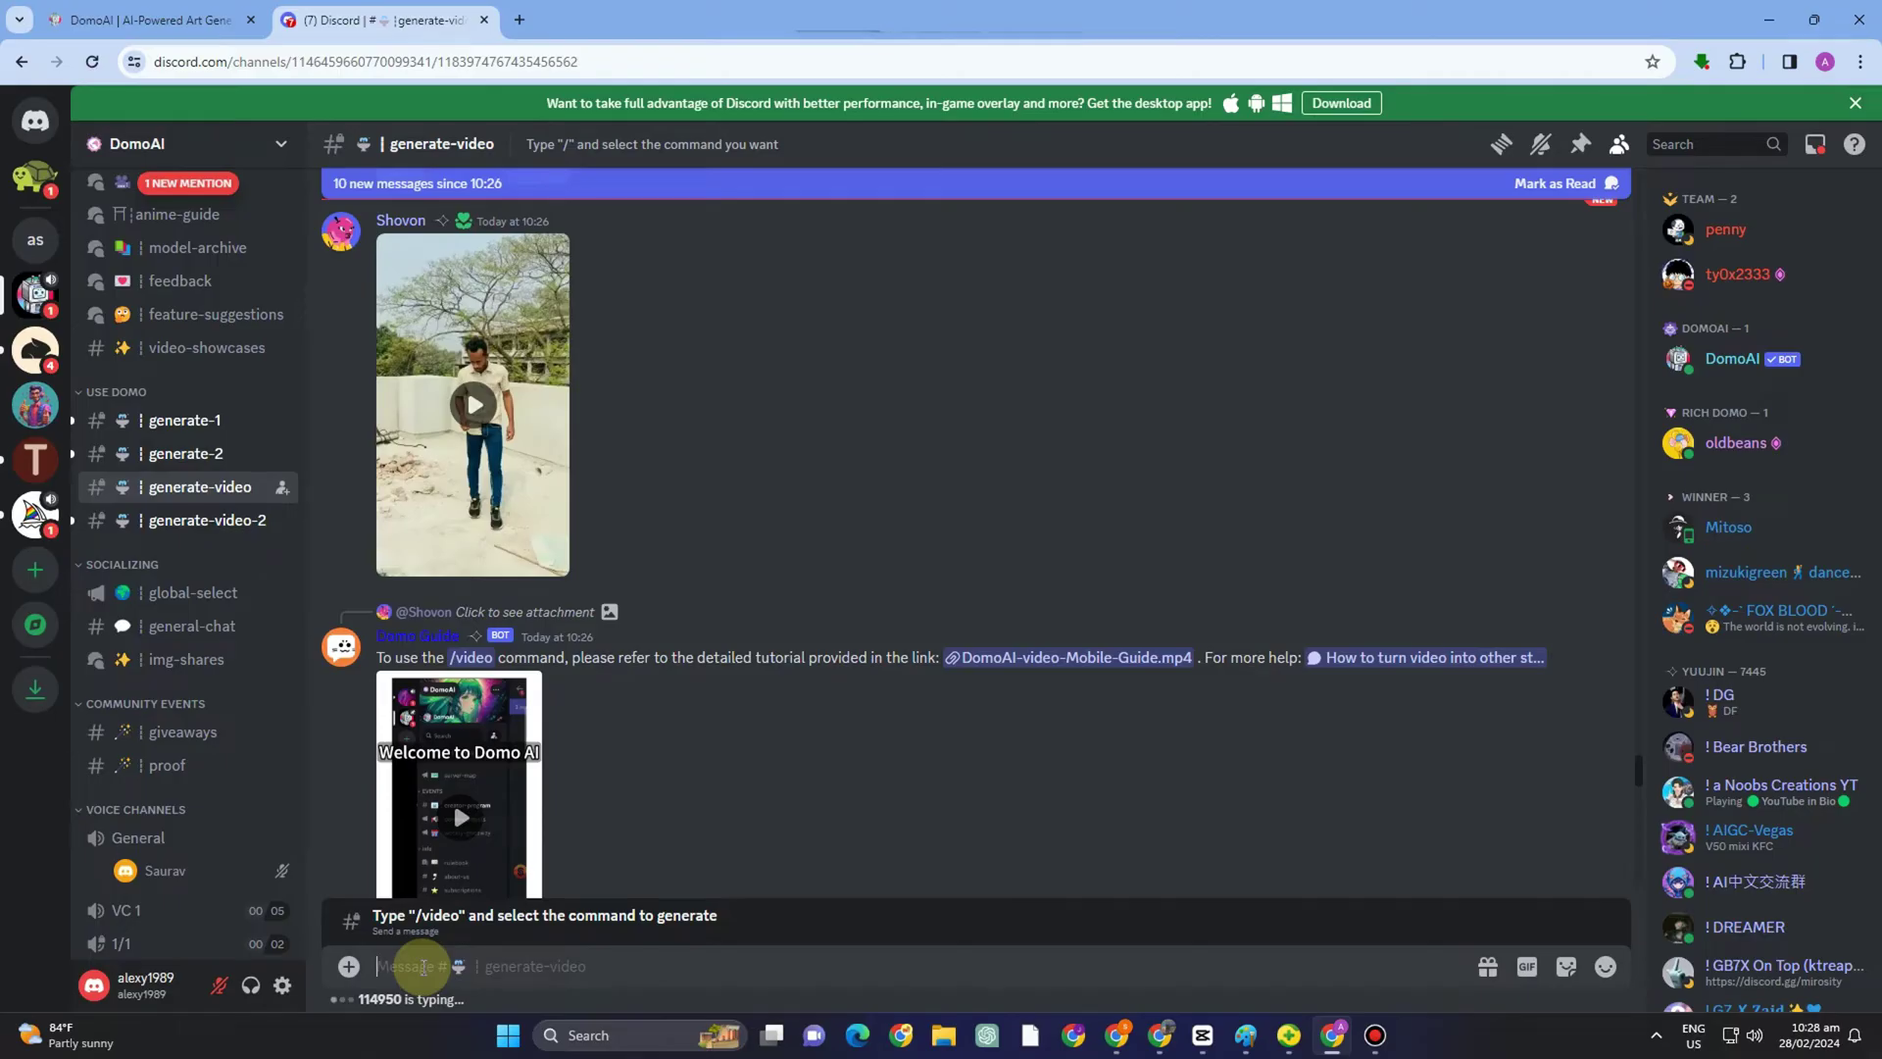
text(/)
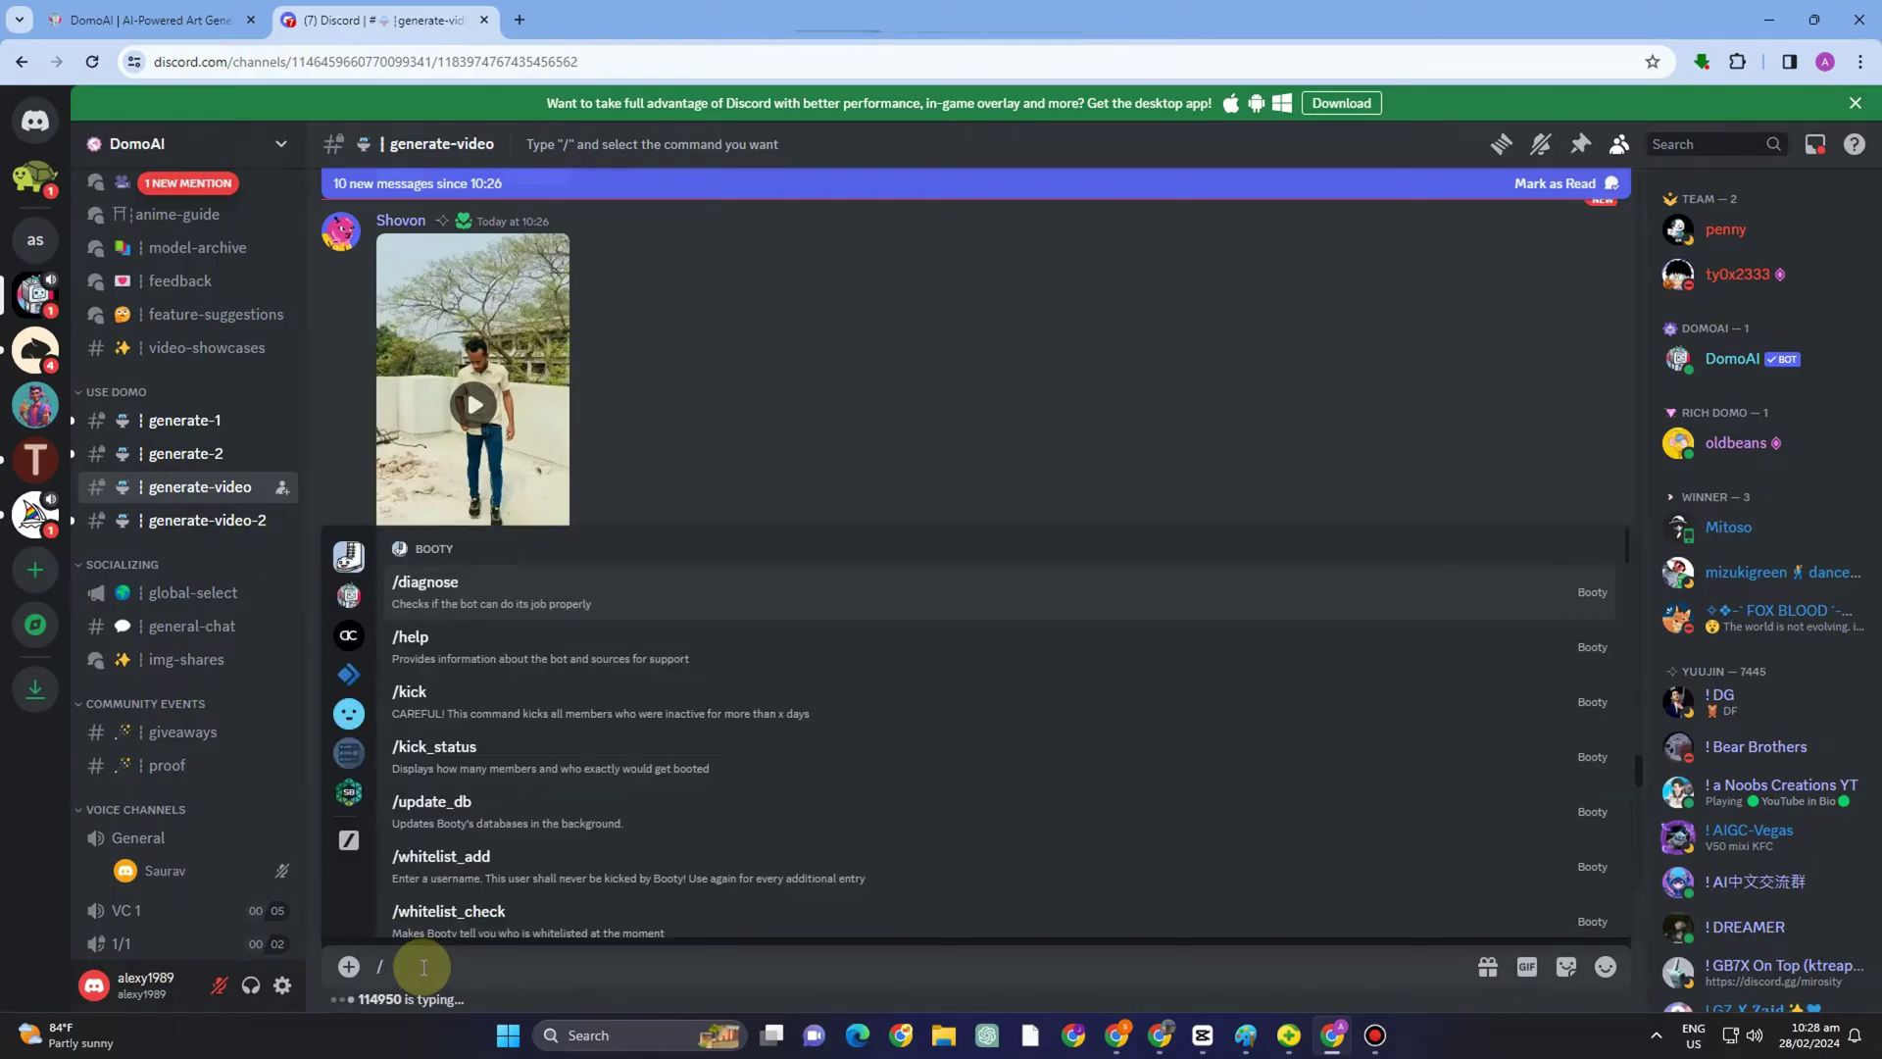
text(video)
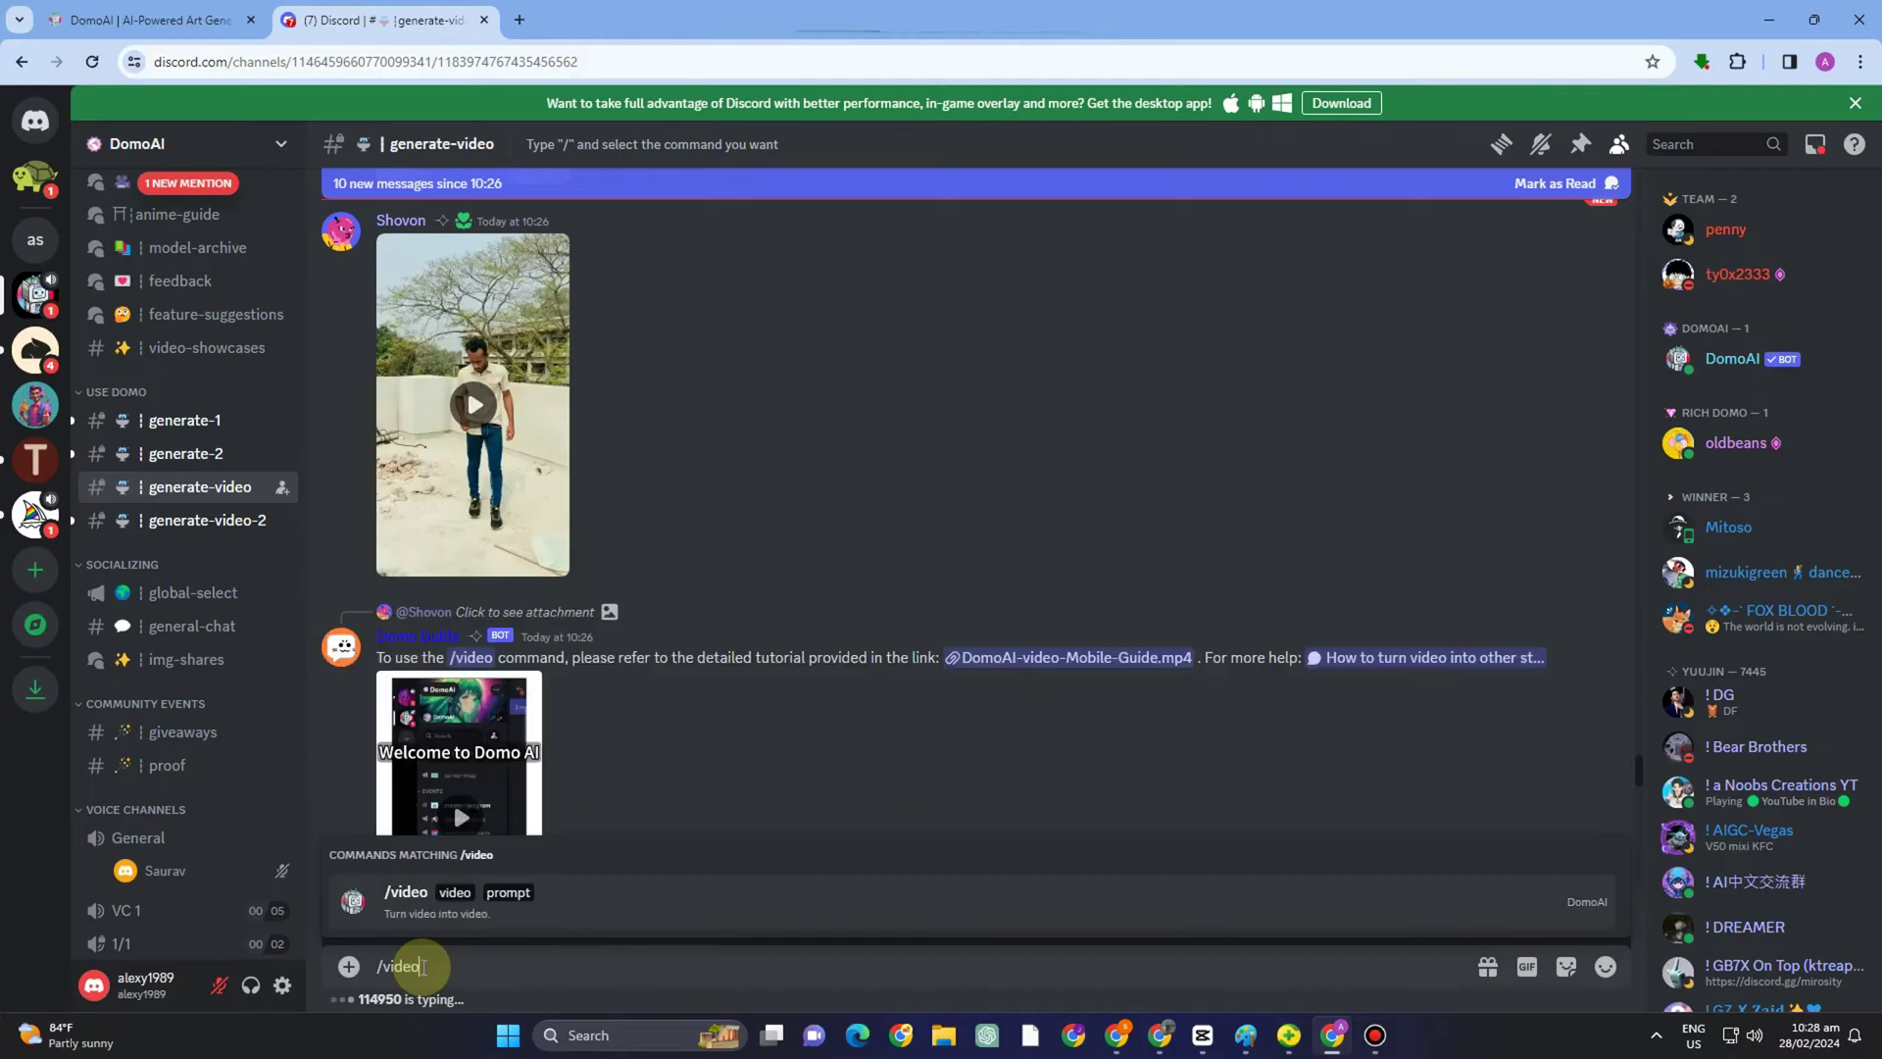
key(Return)
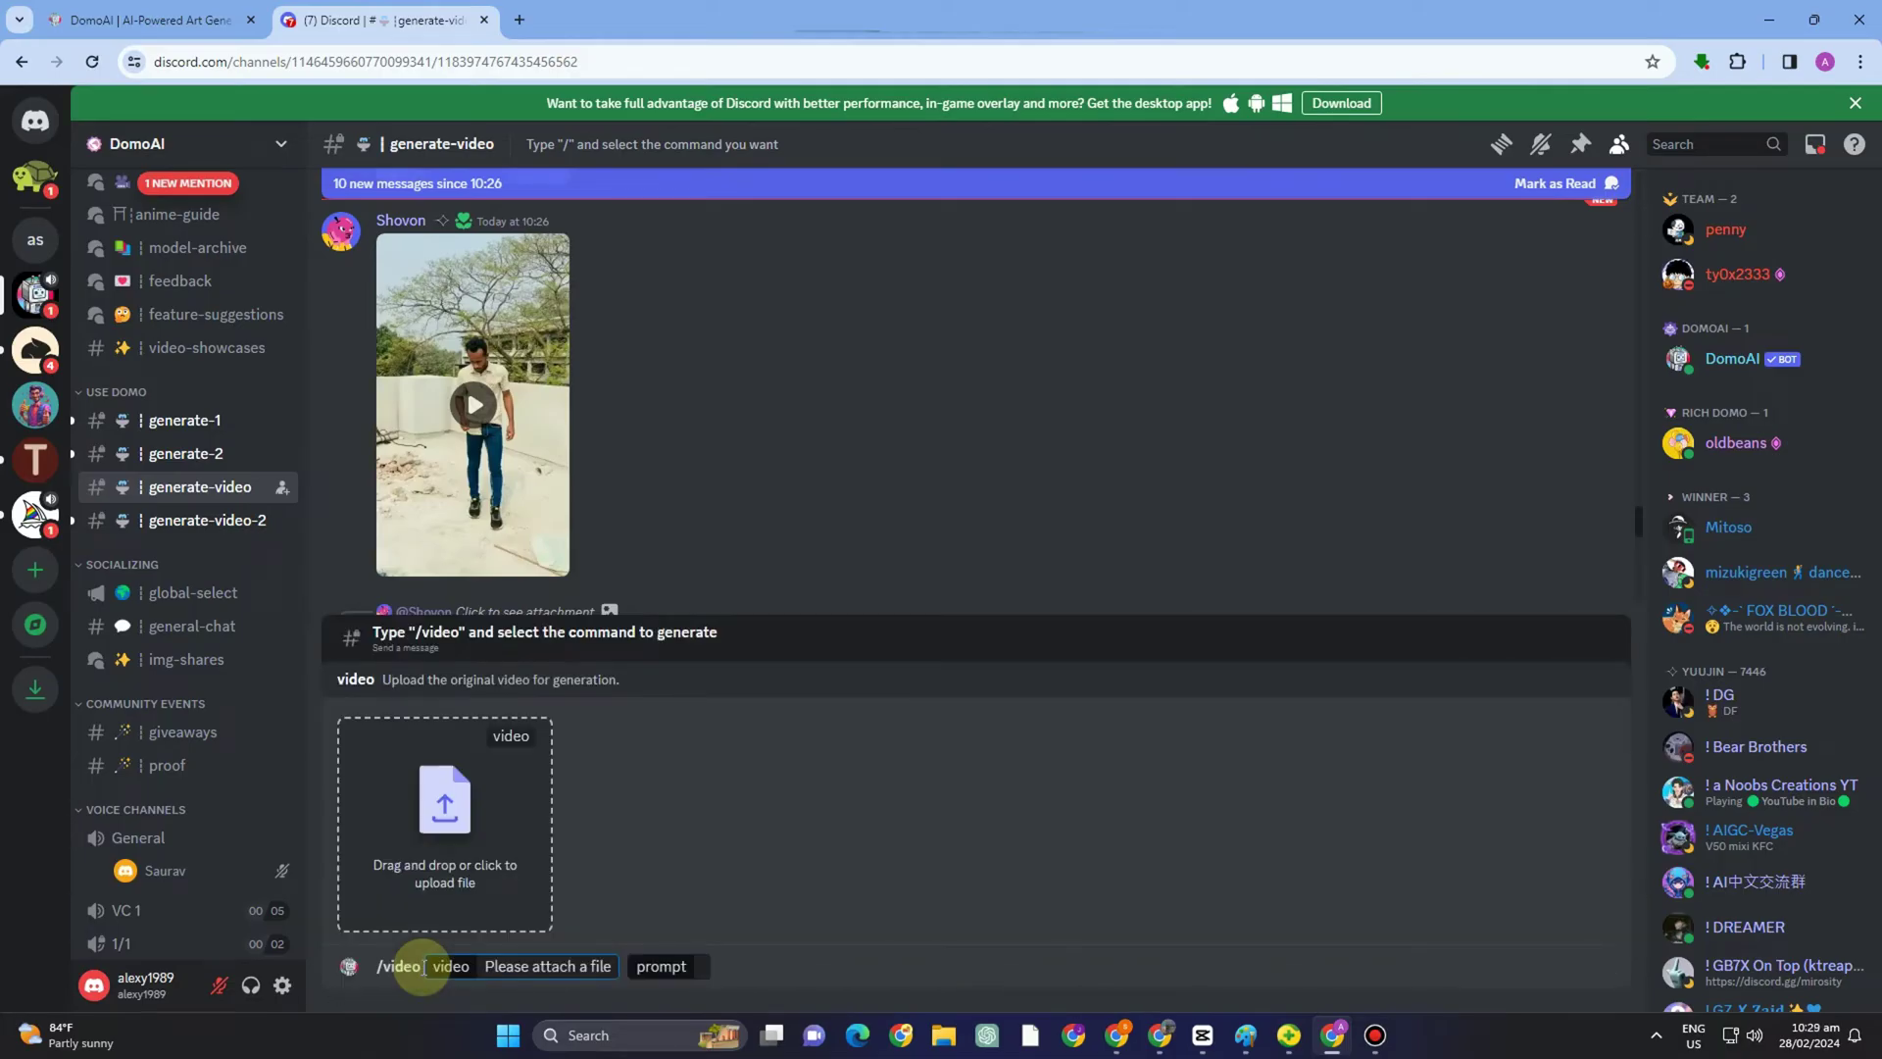
- Try to fill in the /video command's prompt with "A girl facing at the sunset" without attaching a file
click(656, 968)
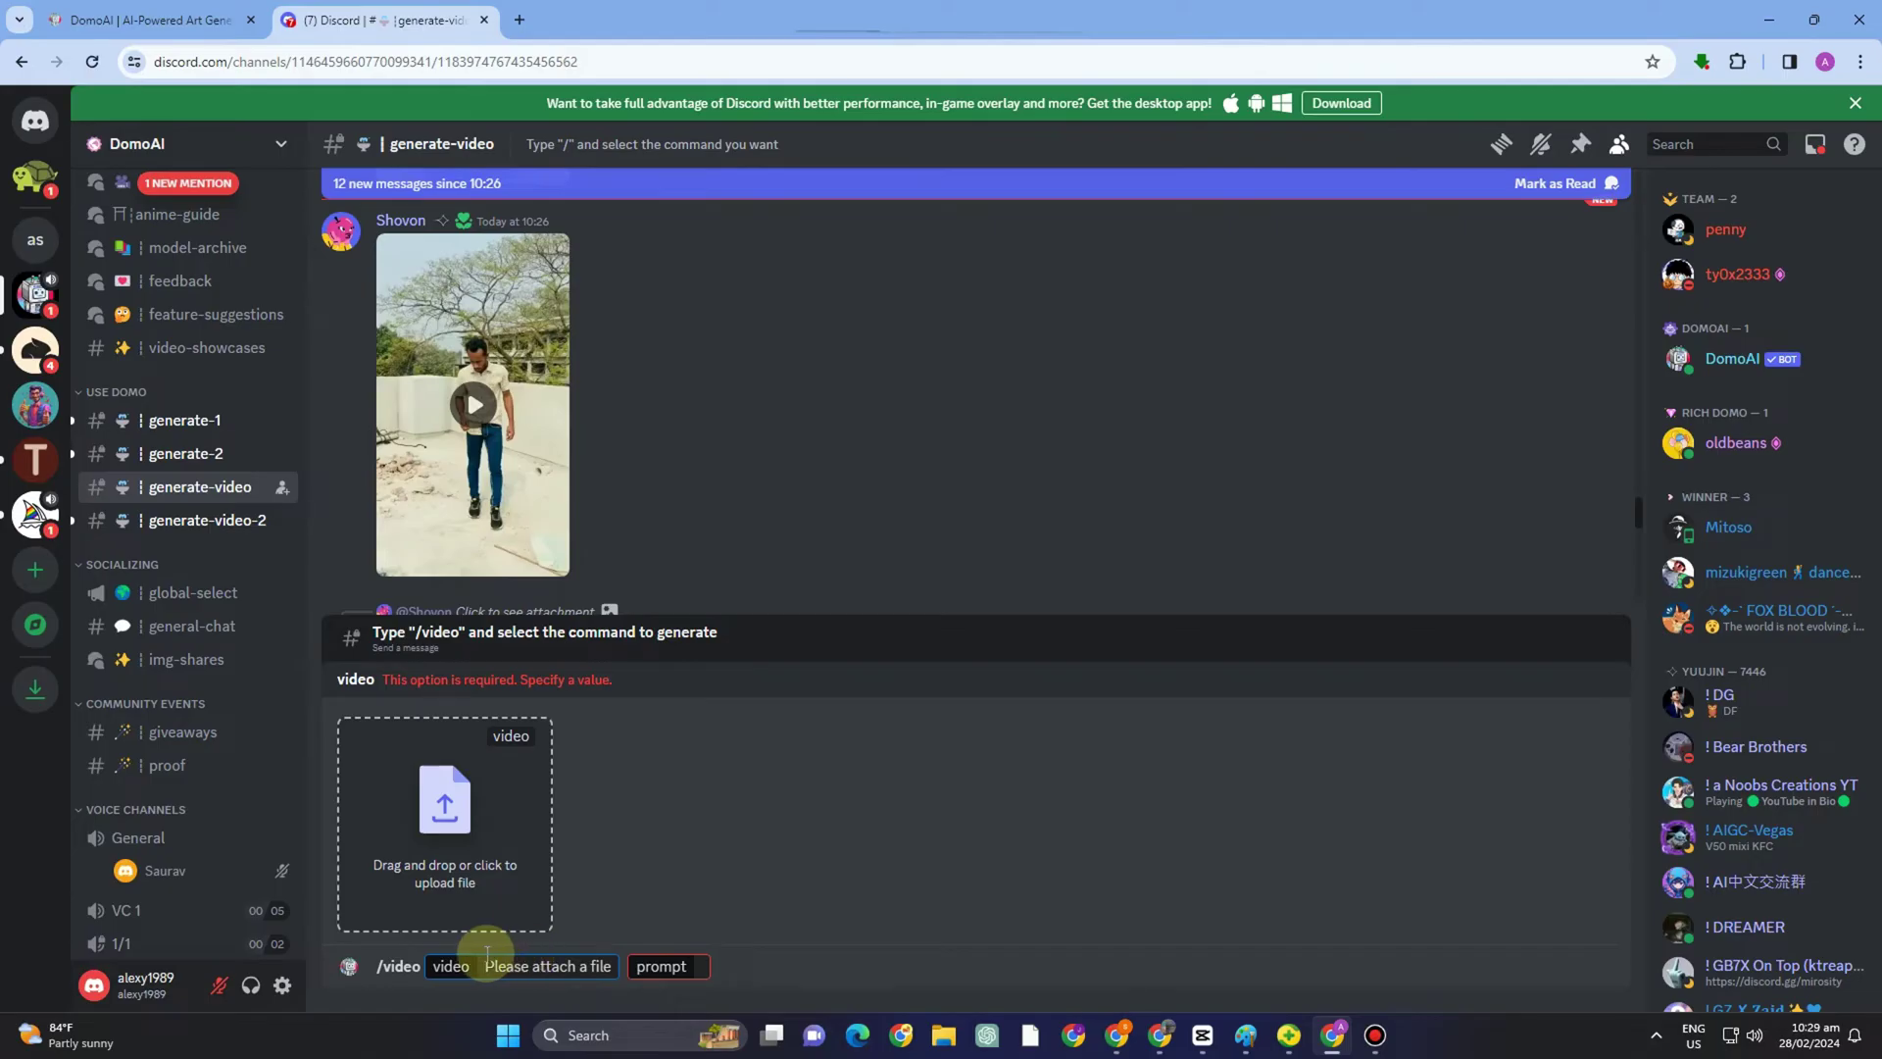
click(582, 786)
click(487, 965)
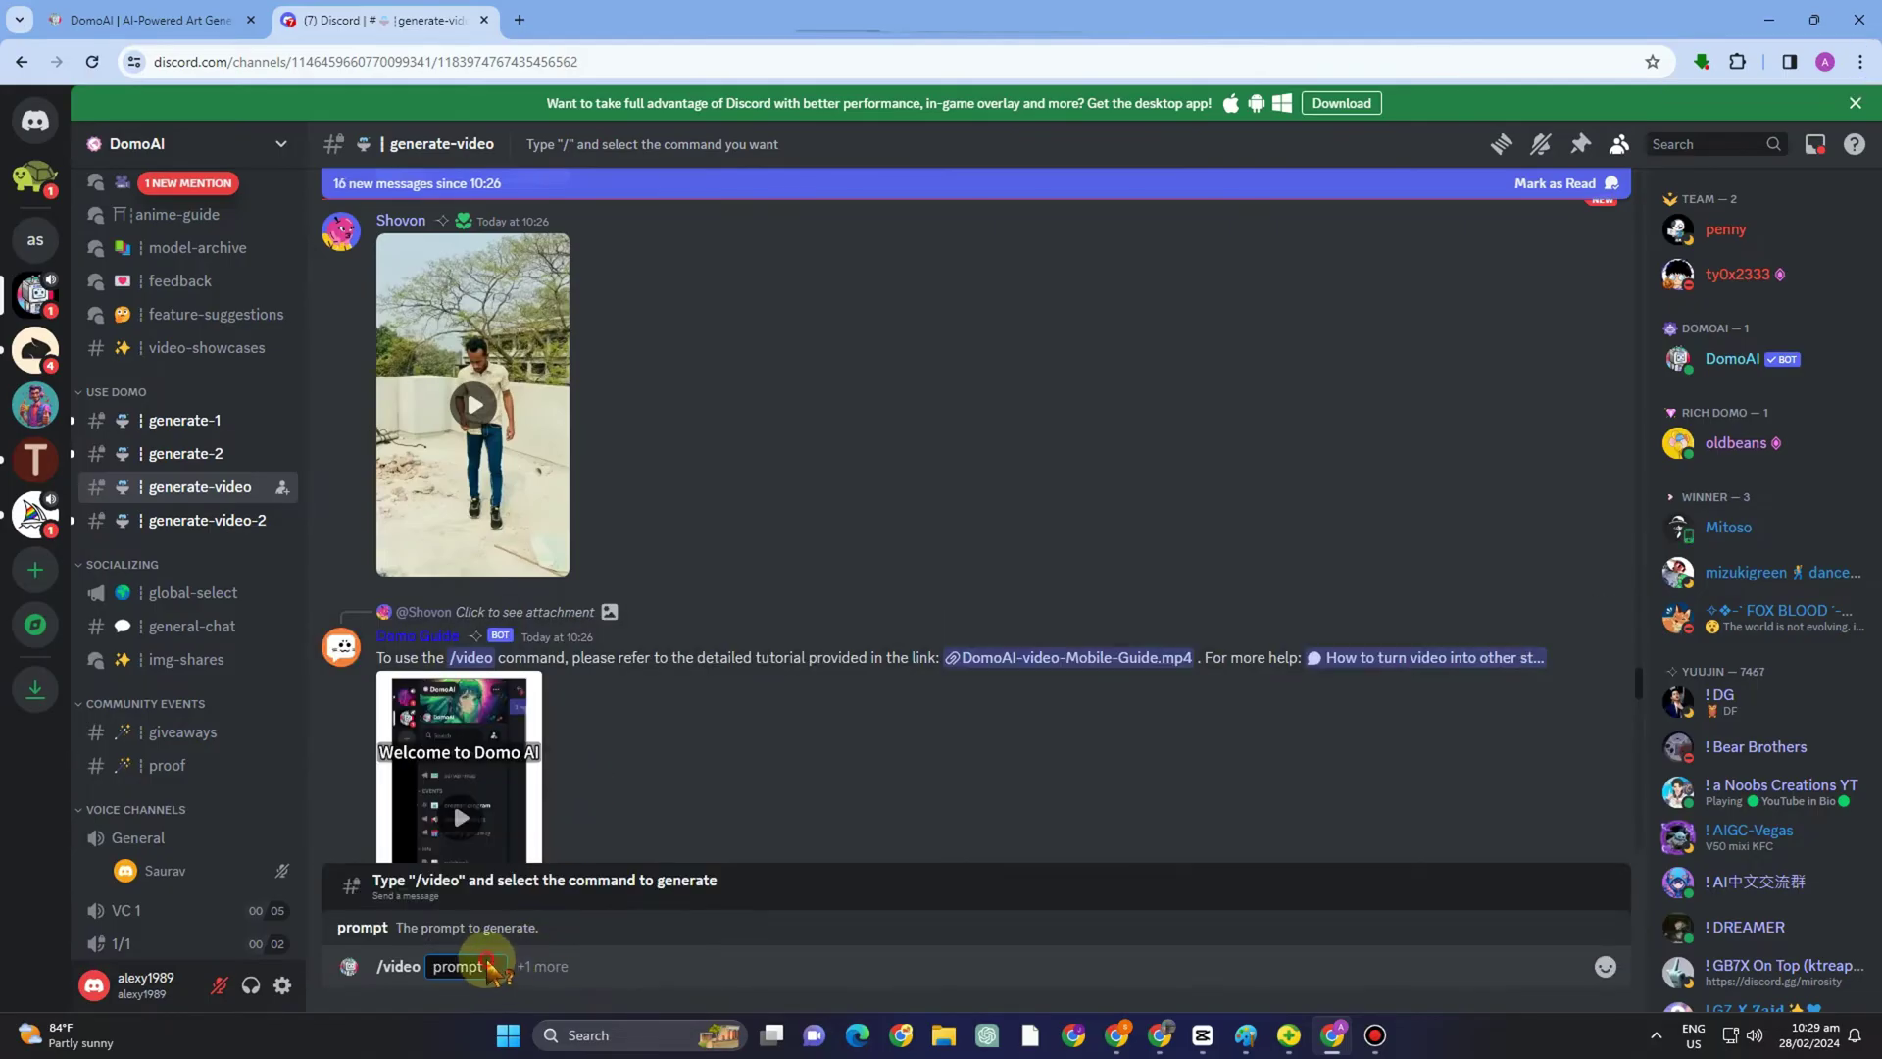
text(A girl fac)
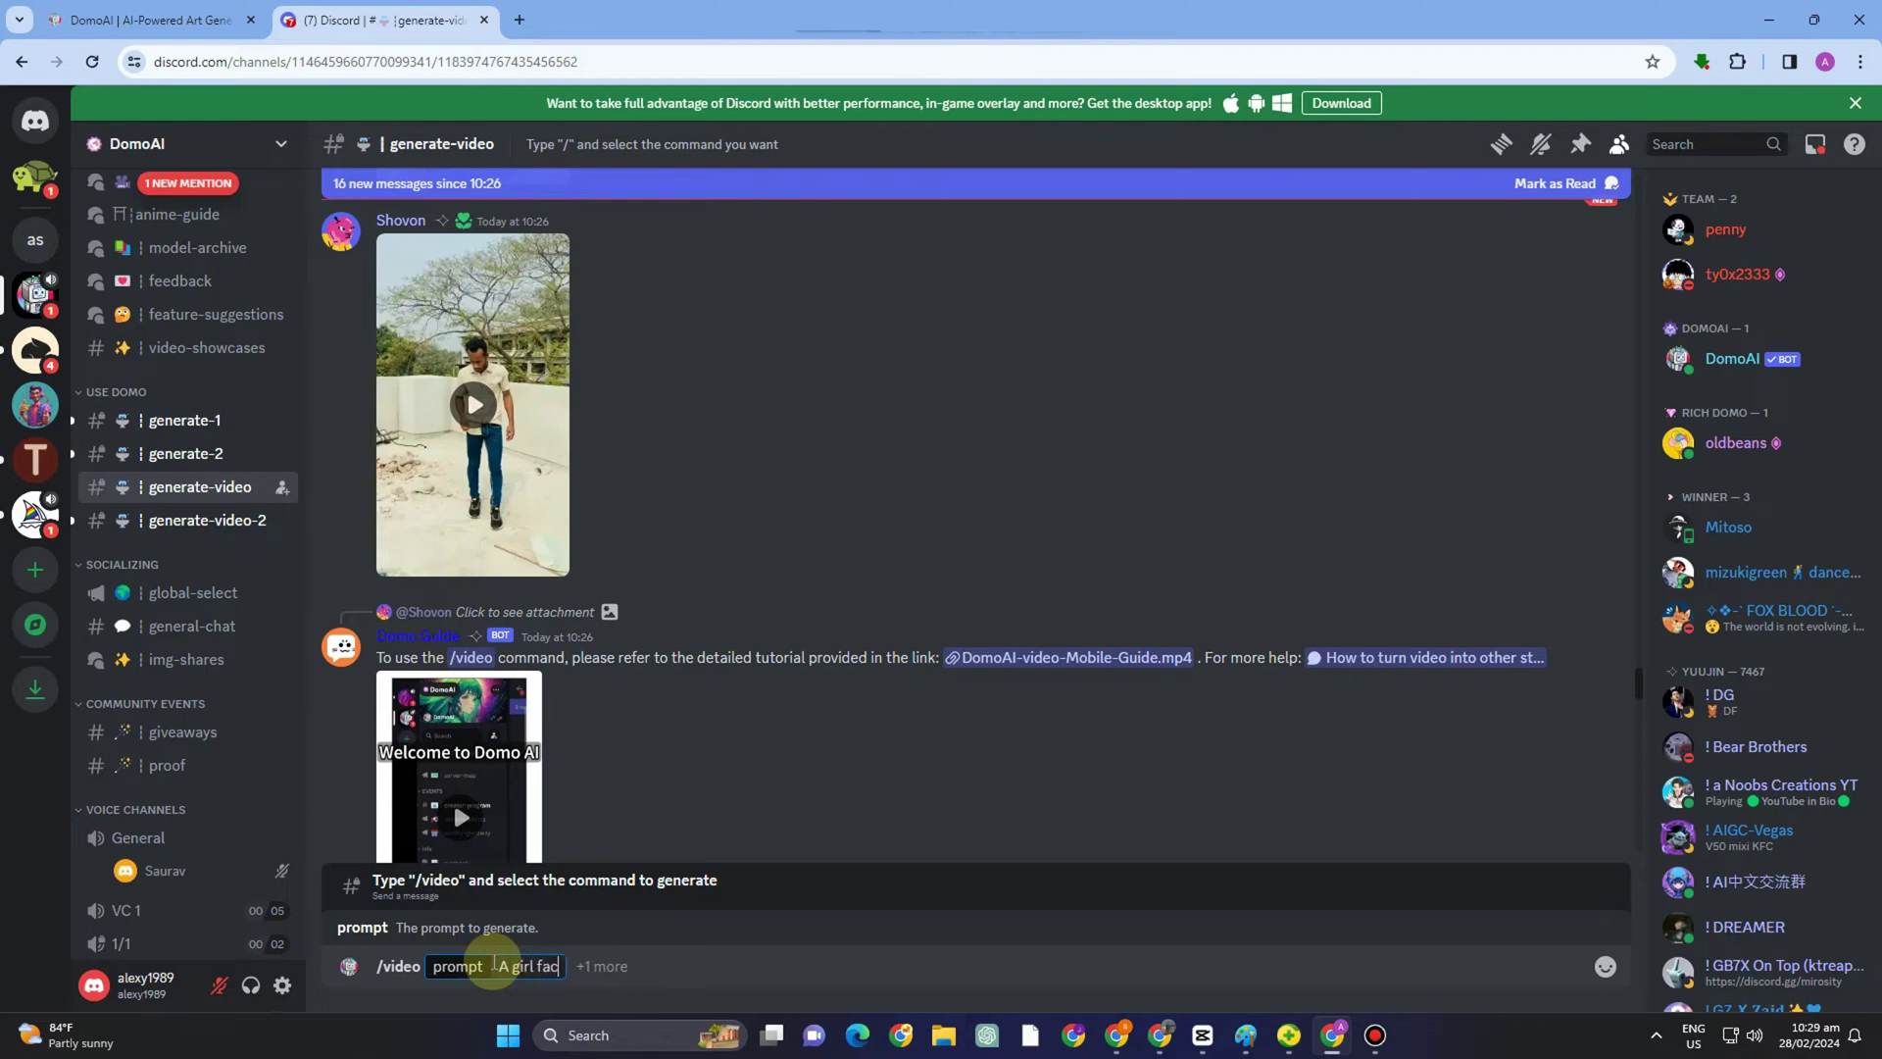
text(ing at the s)
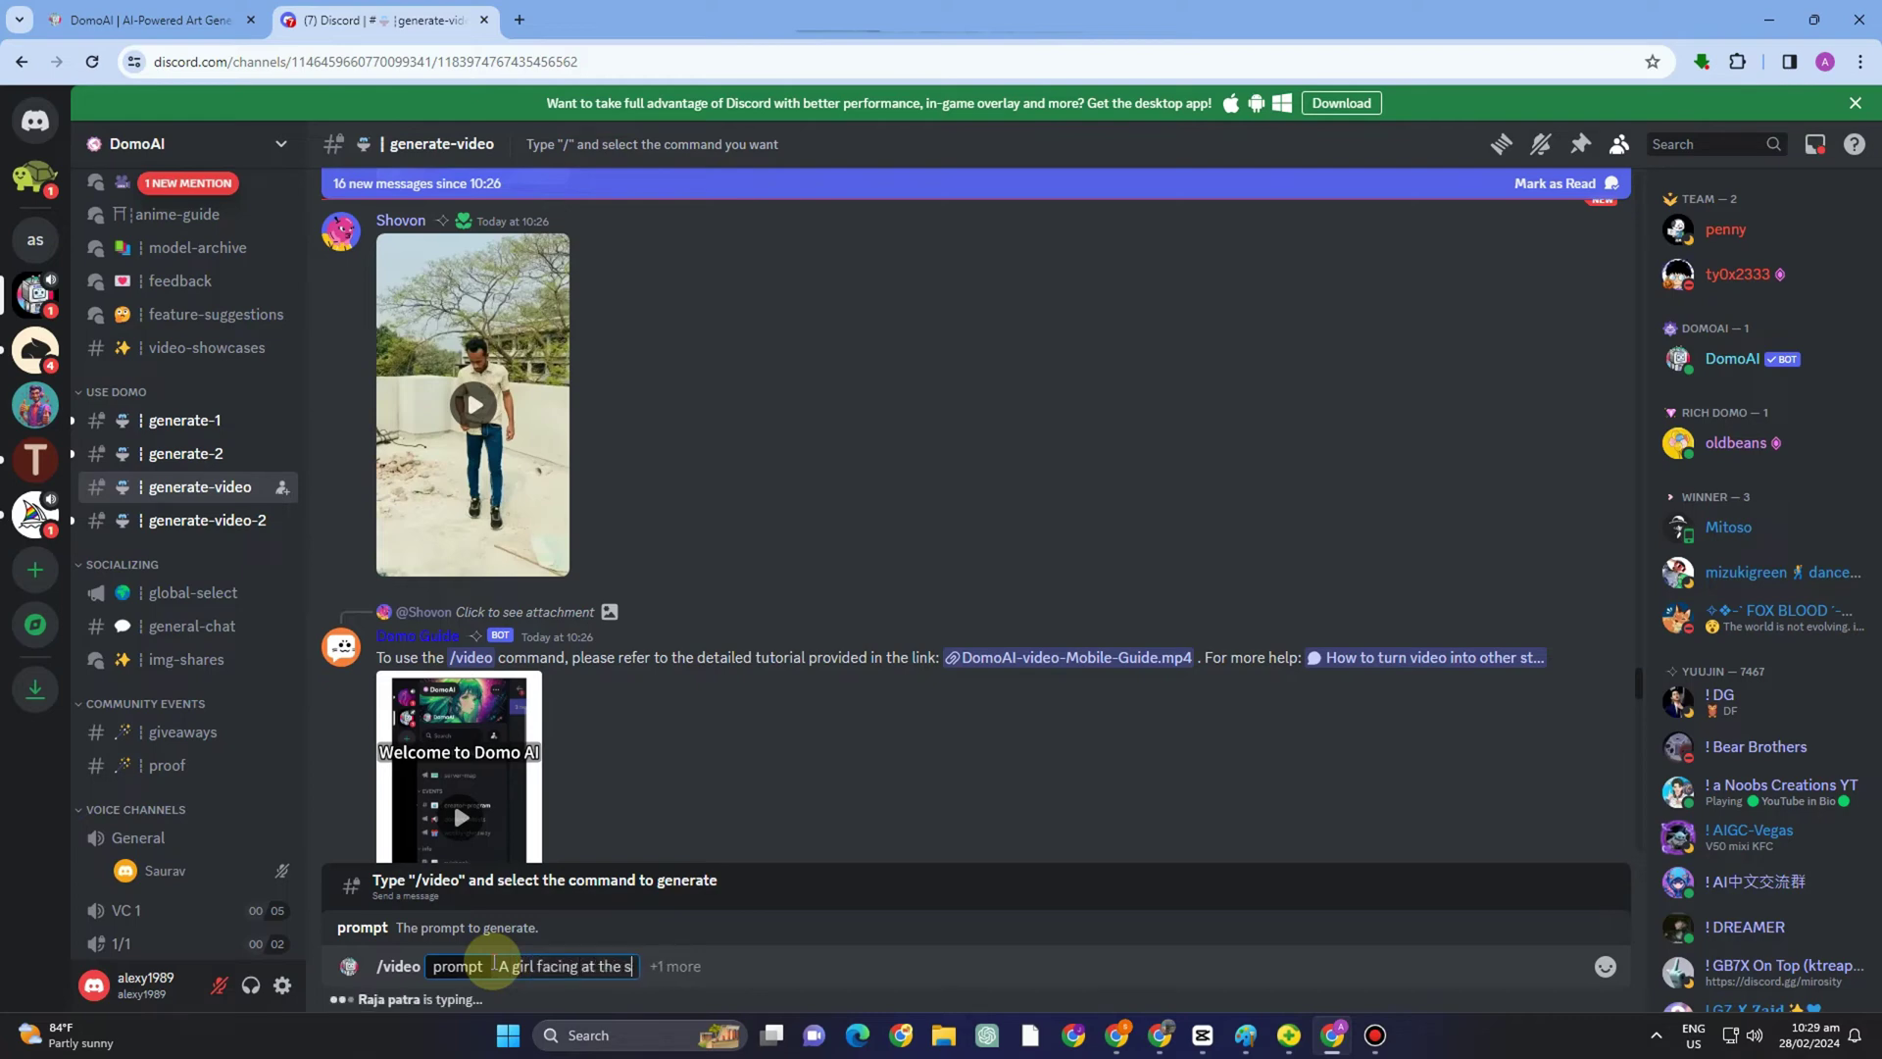
text(unset)
key(Tab)
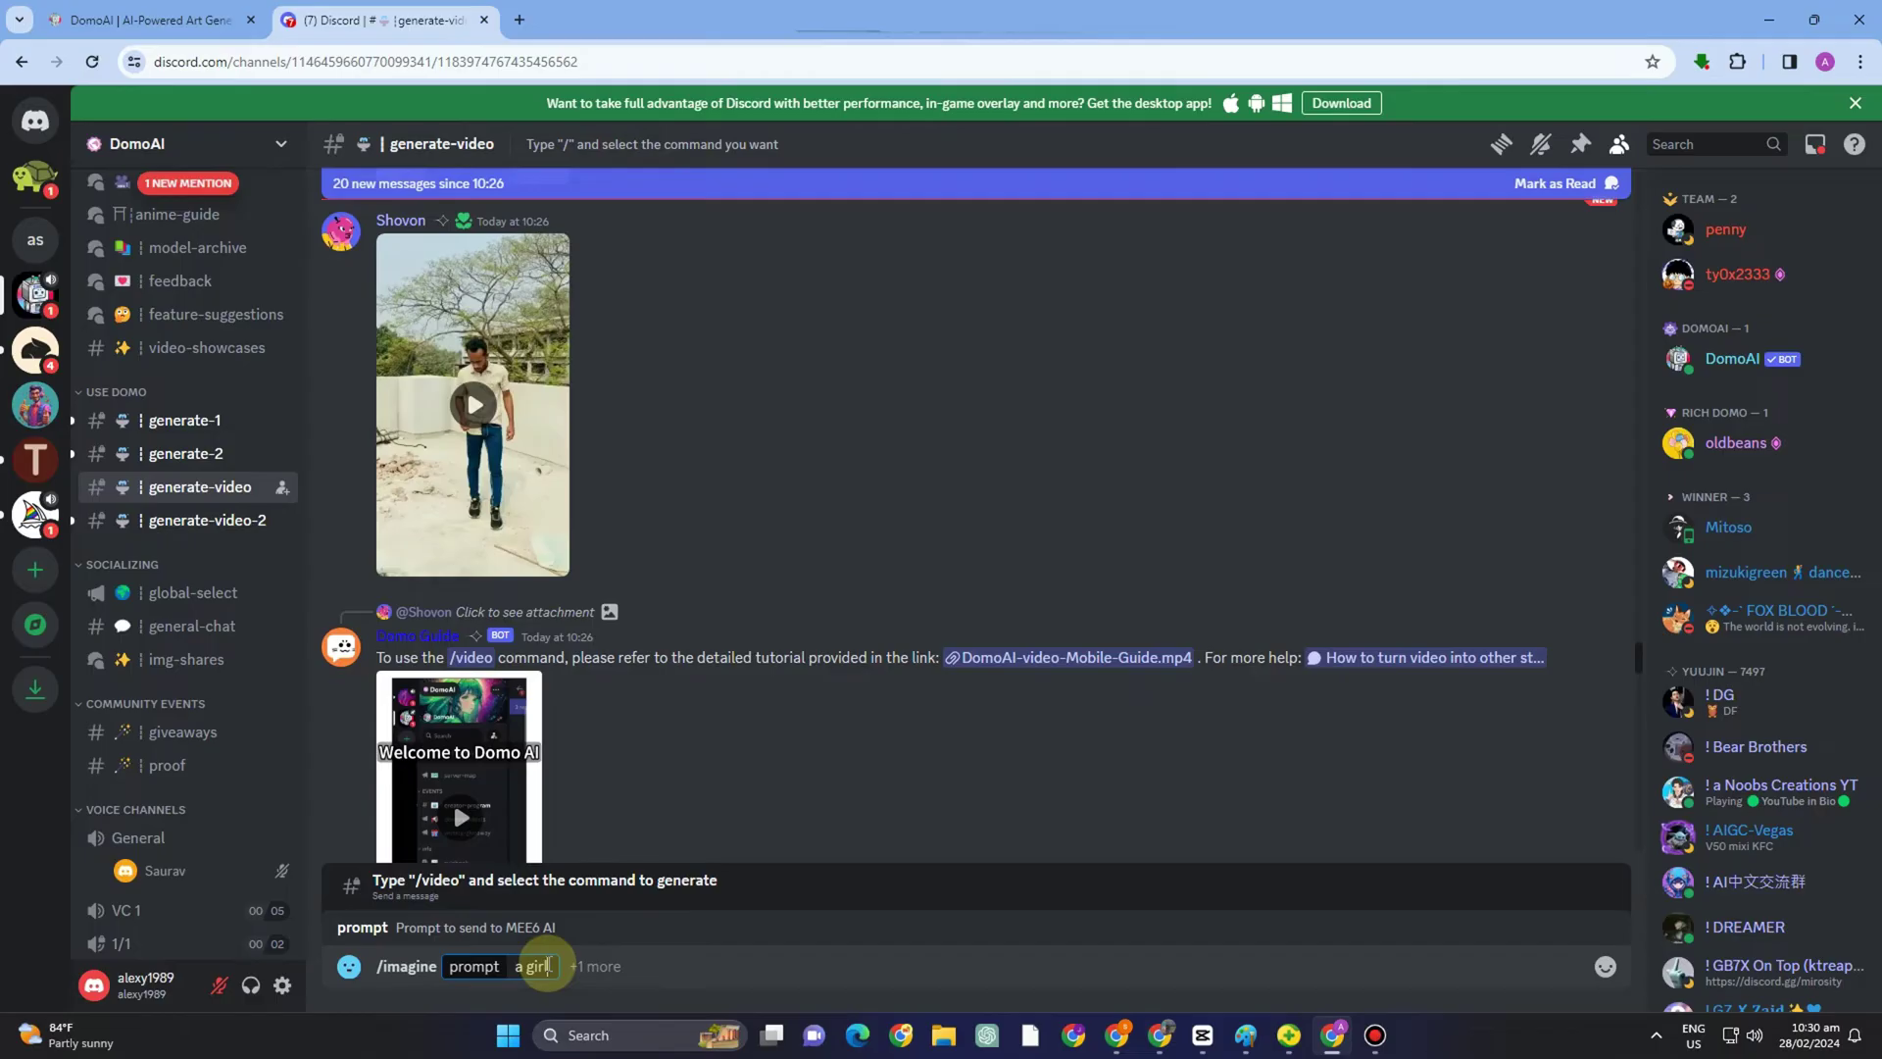
- Try to run the /imagine command with the prompt "a girl looking at the sunset"
text(looking at the sunset)
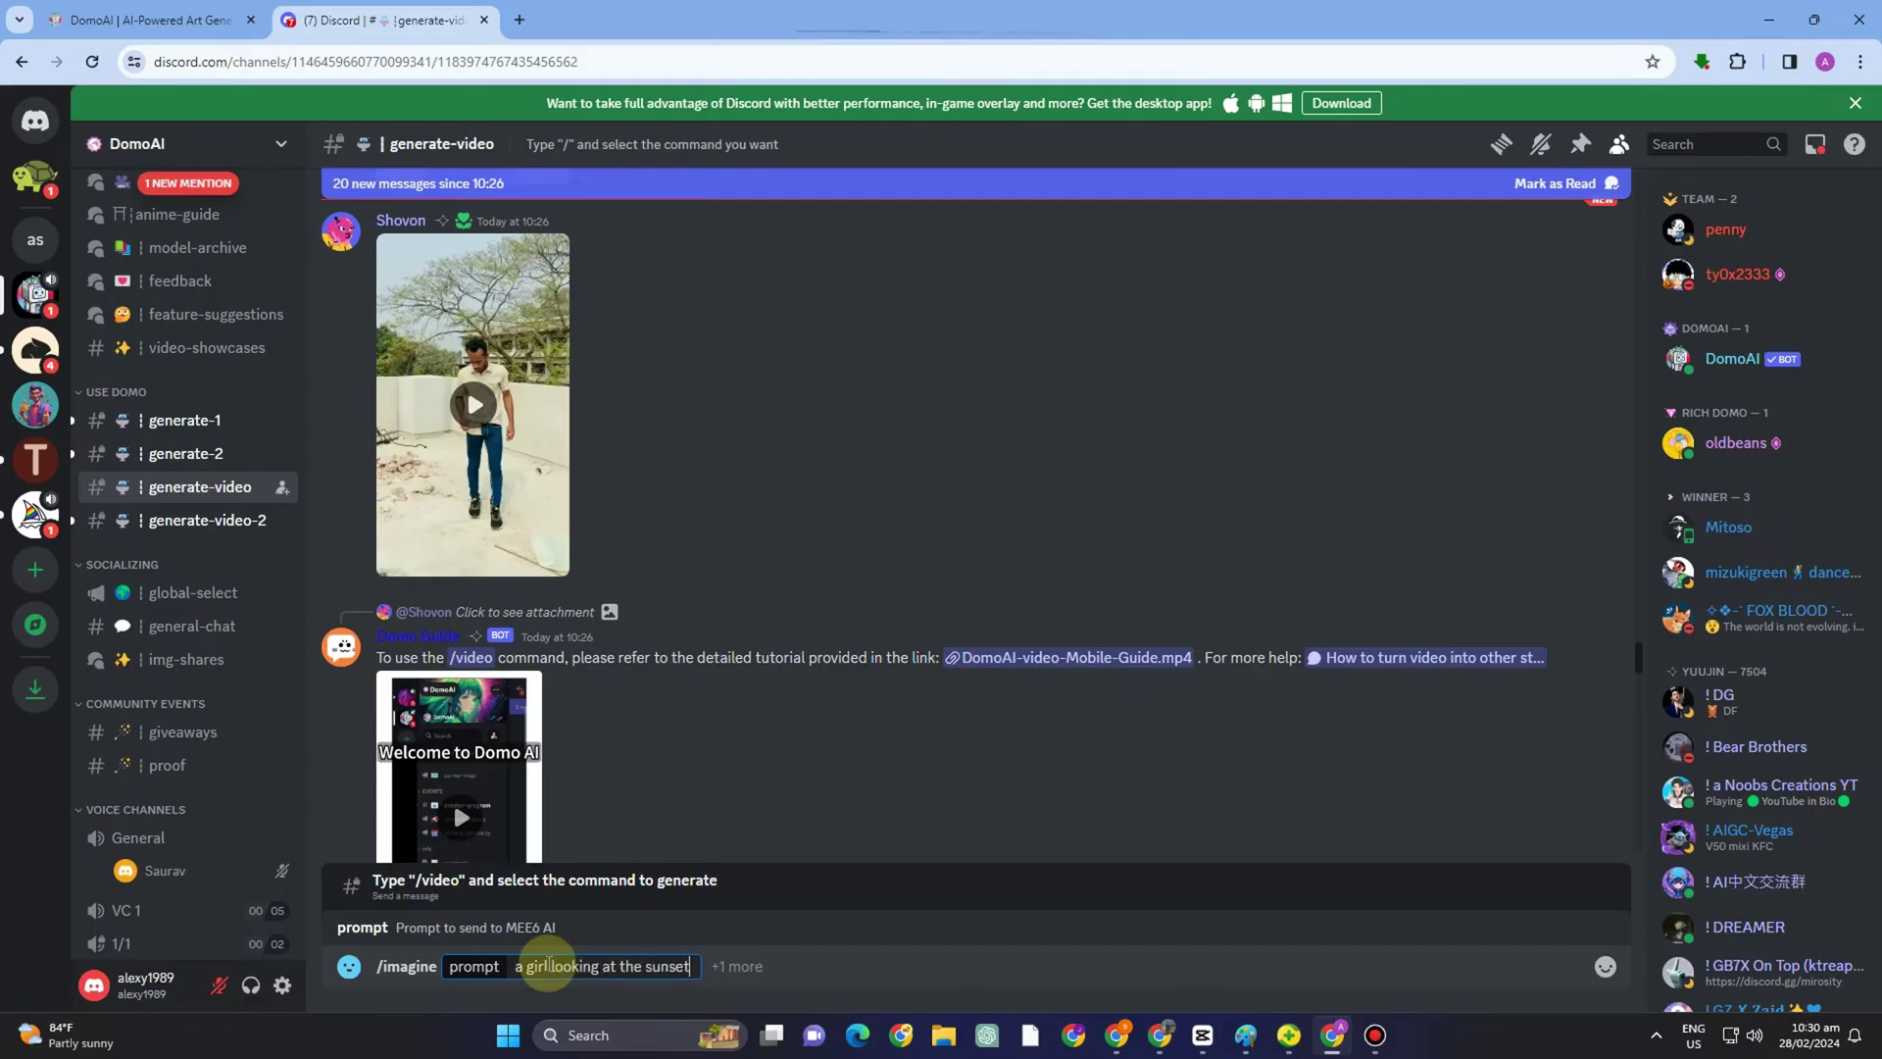
key(Return)
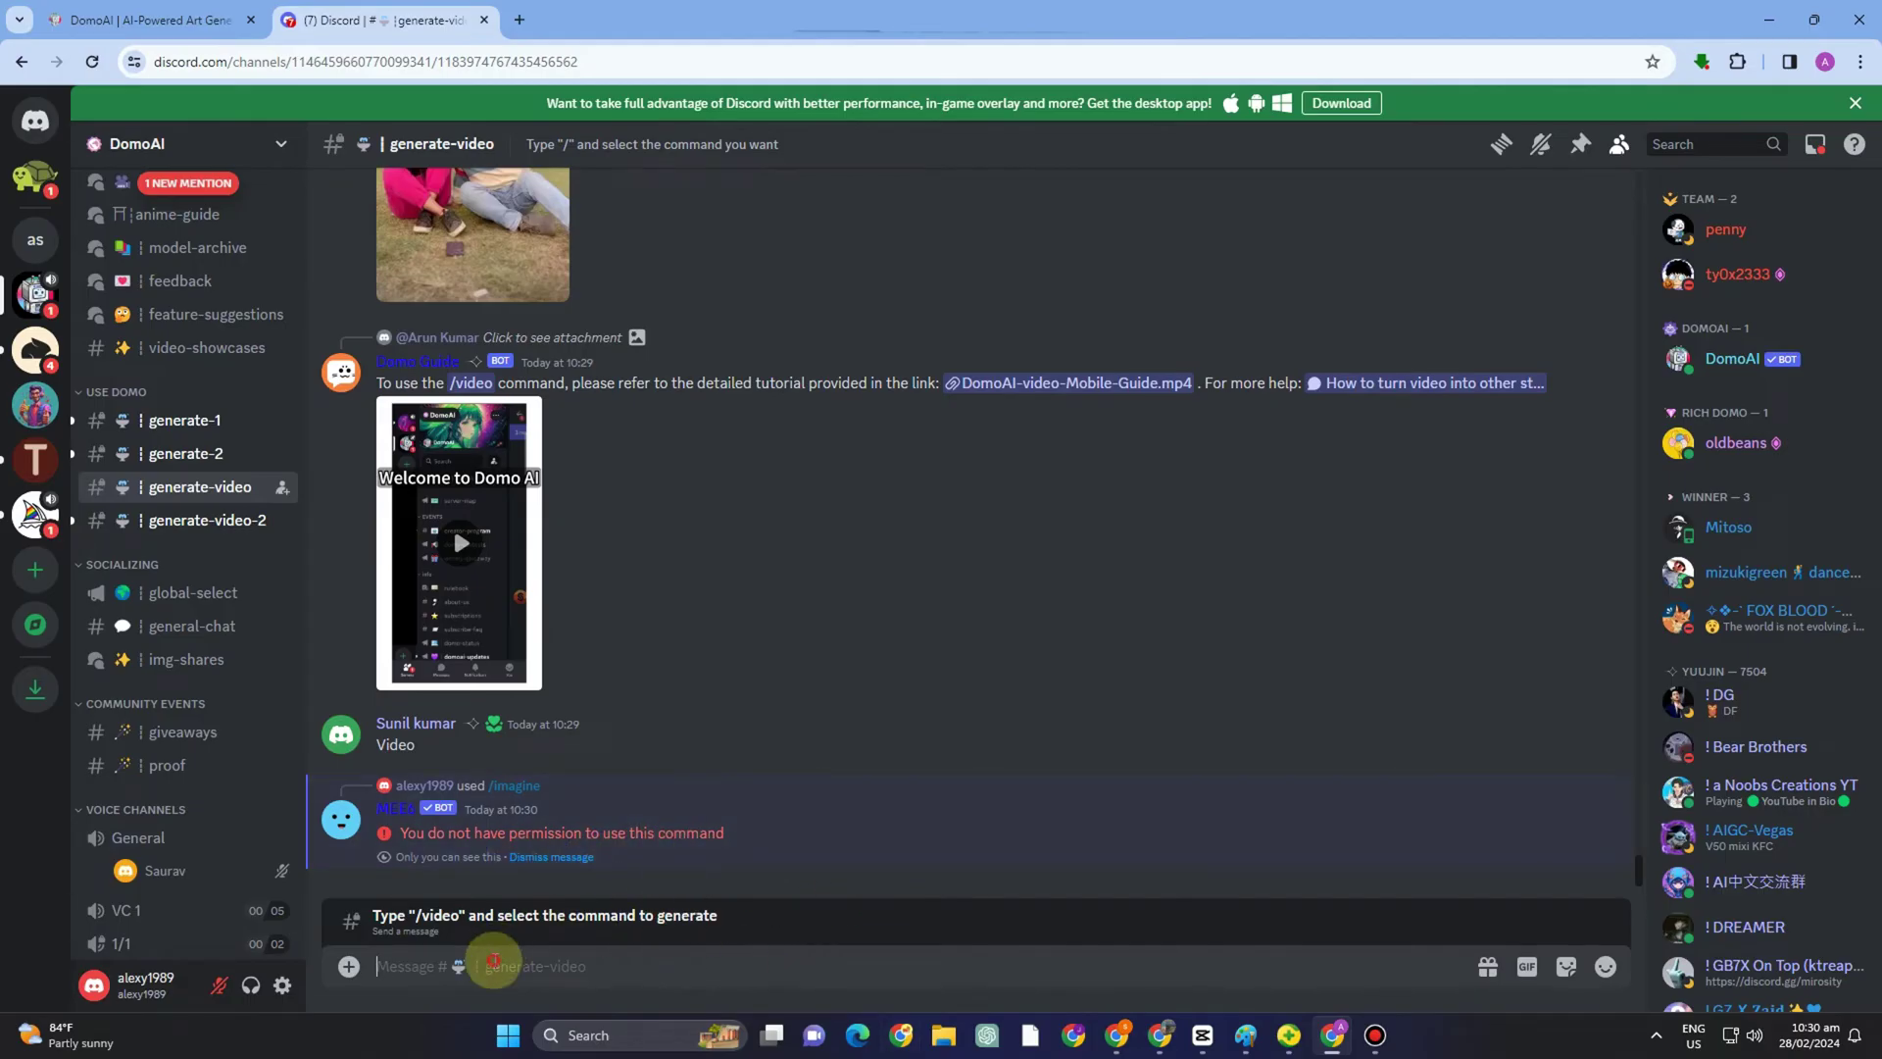
- Submit a /video command with Doraemon_character.png attached and the prompt "moving looking at the sunset"
text(/video)
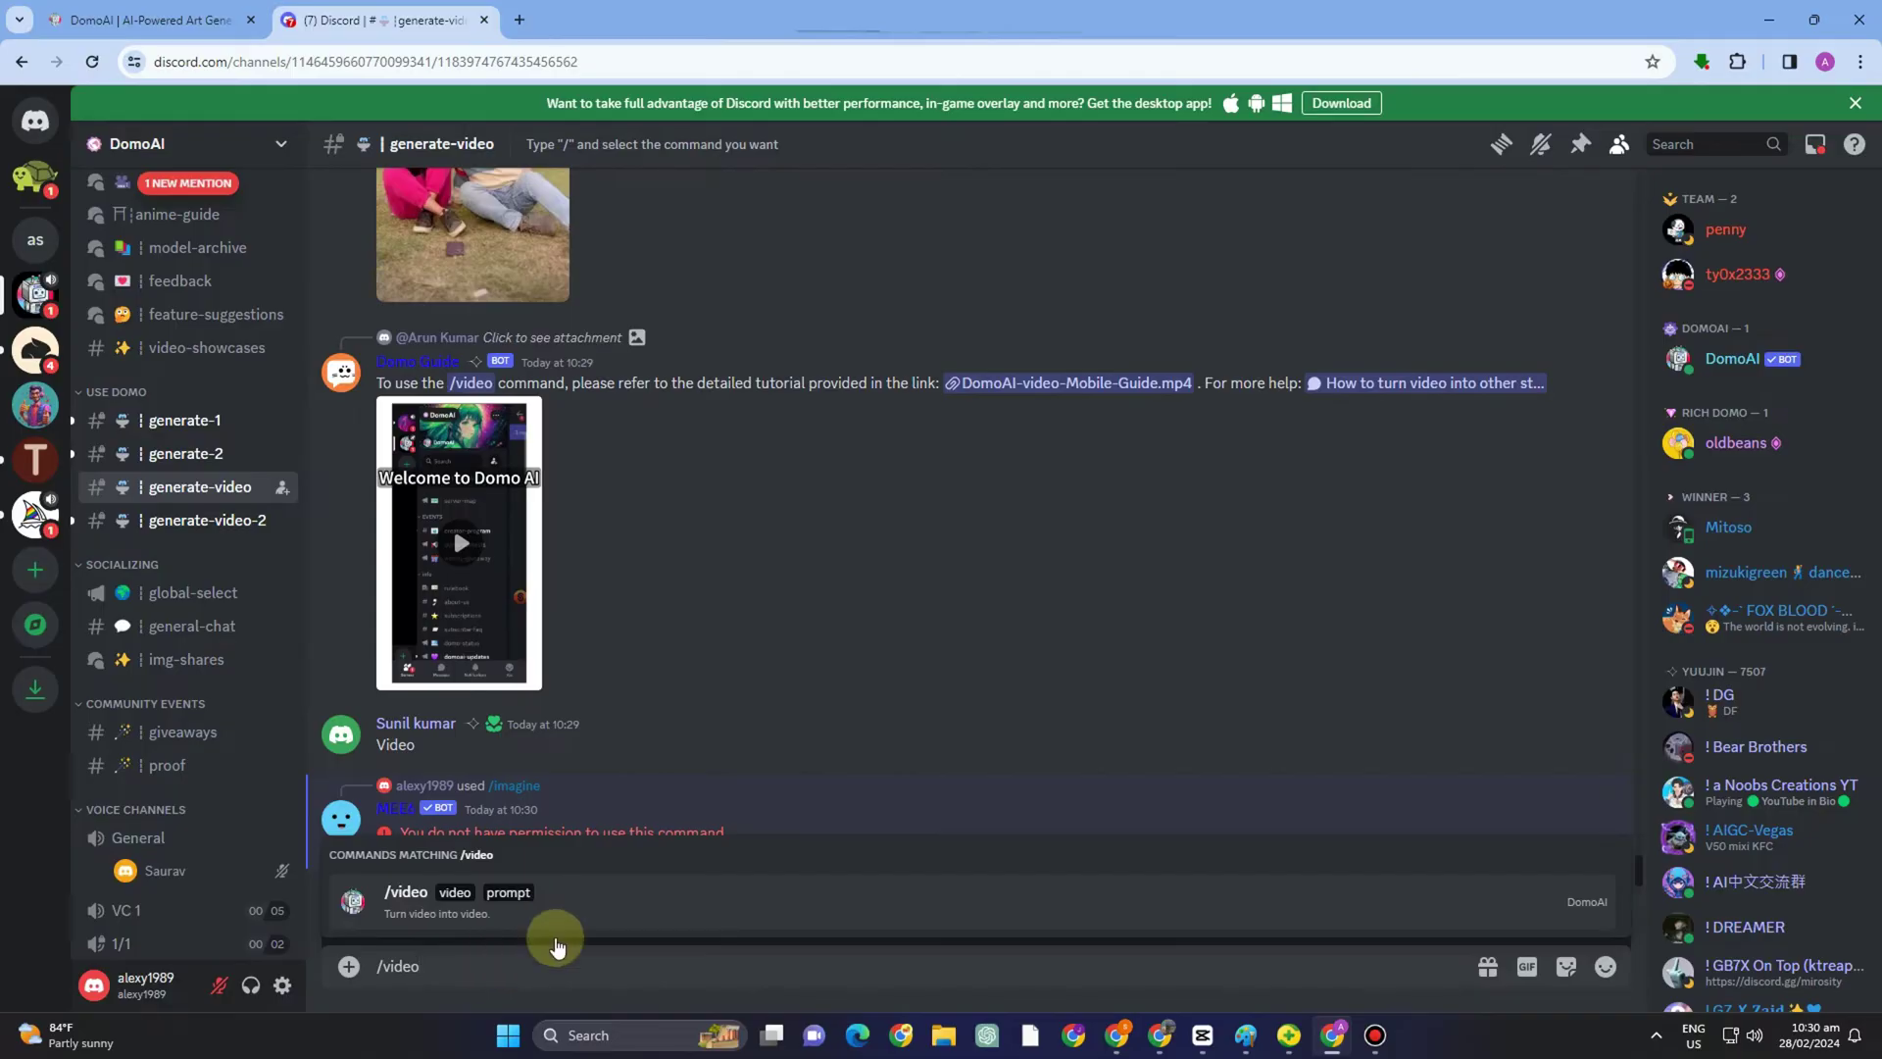
key(Return)
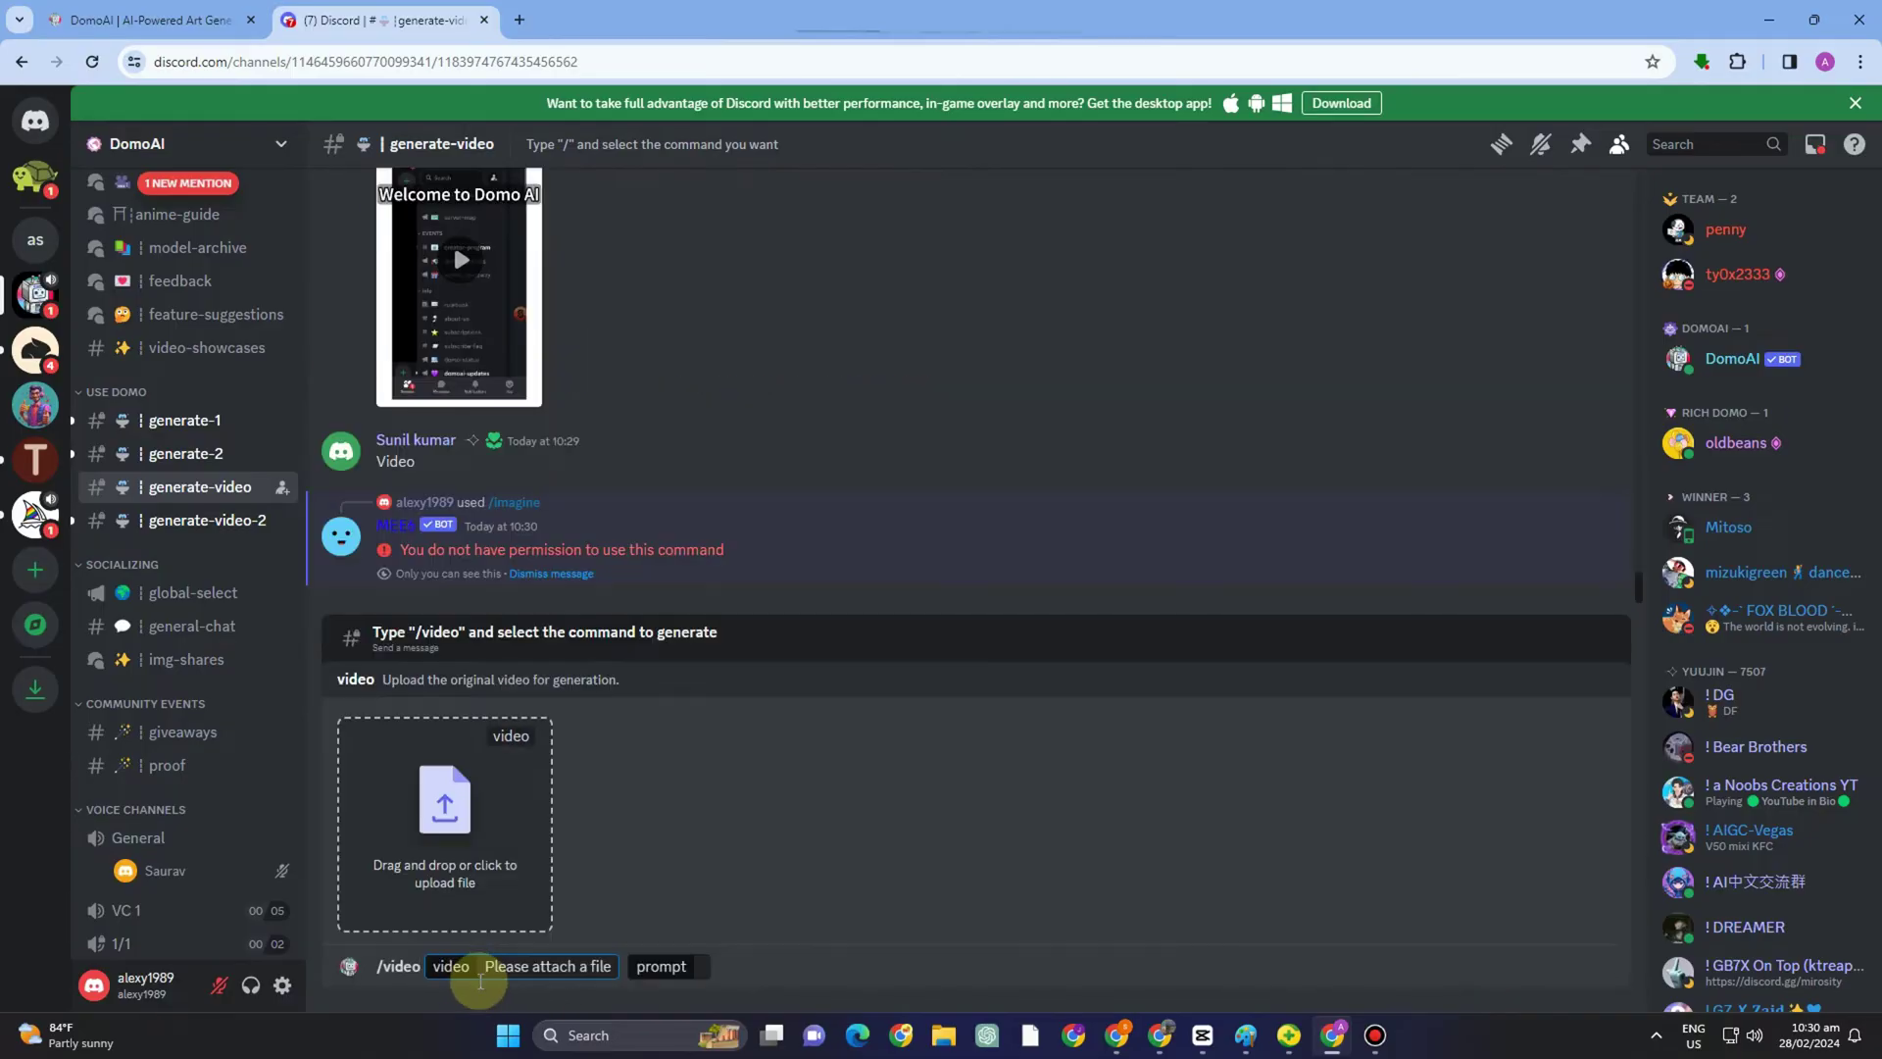
click(453, 857)
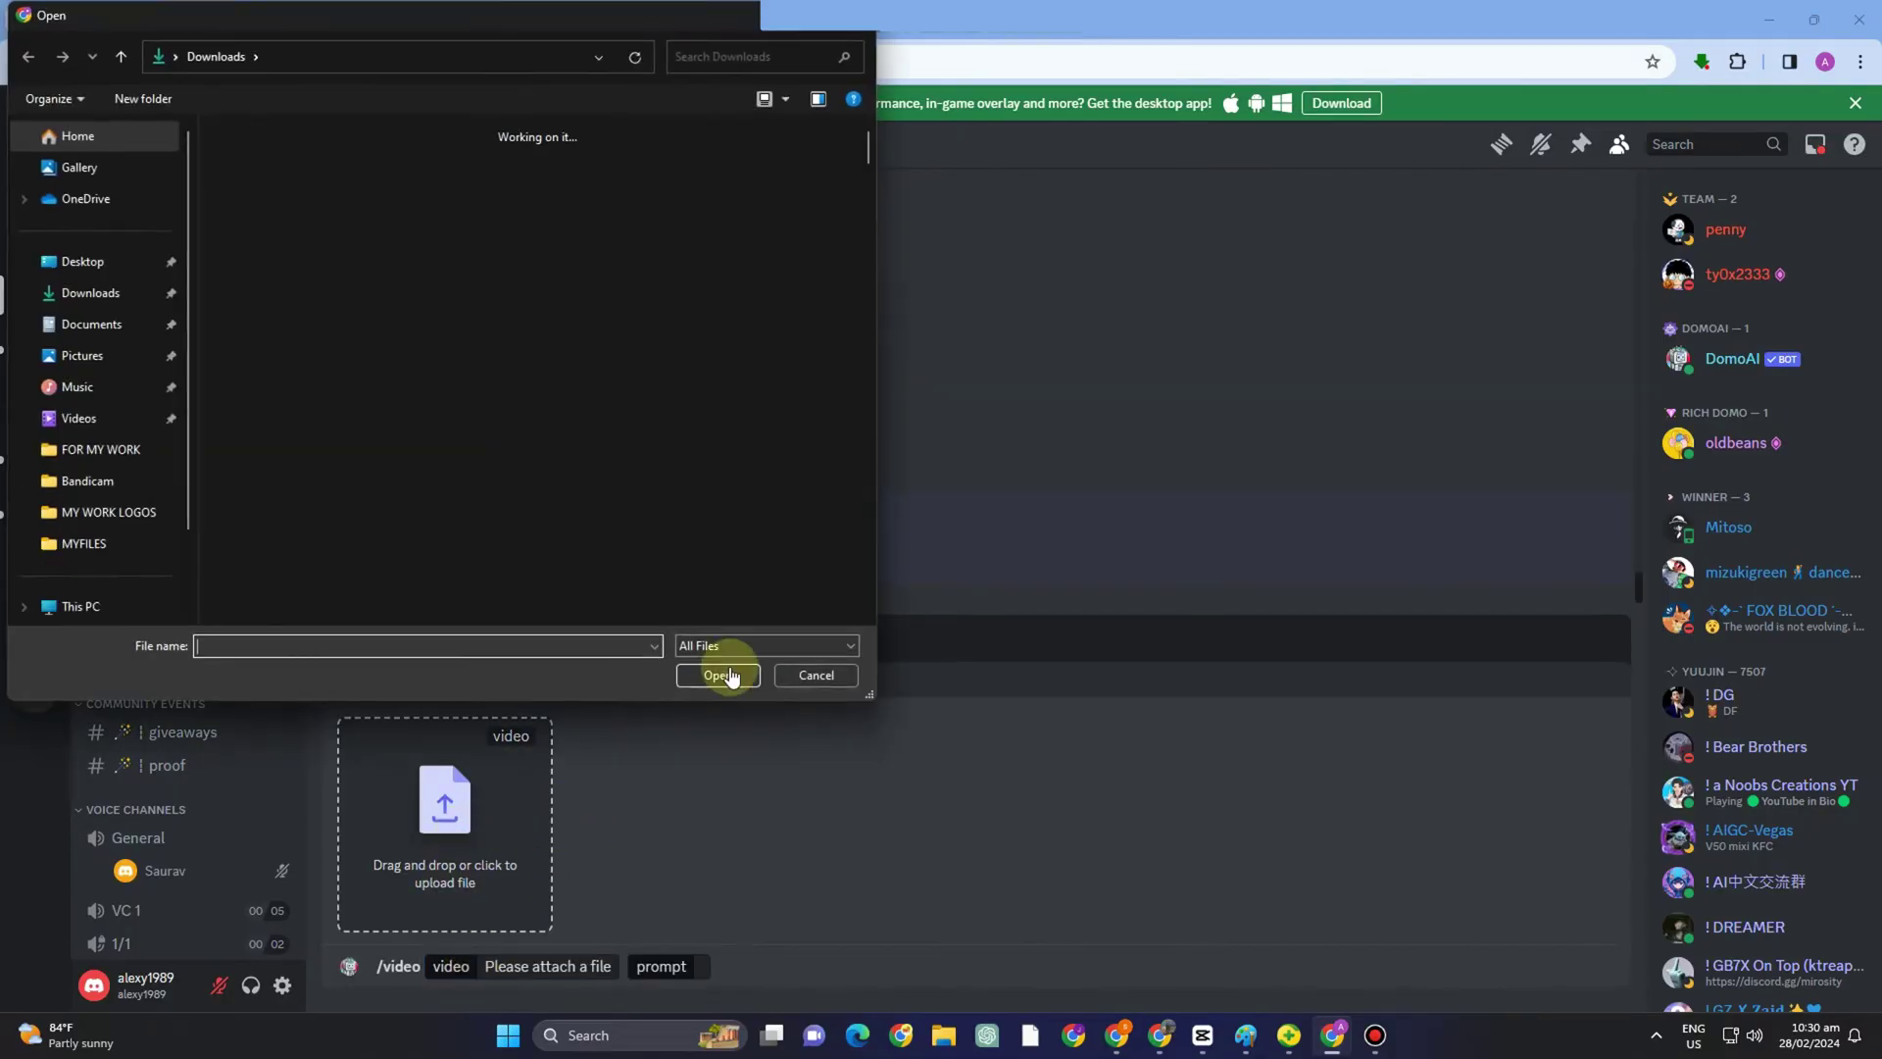
click(730, 676)
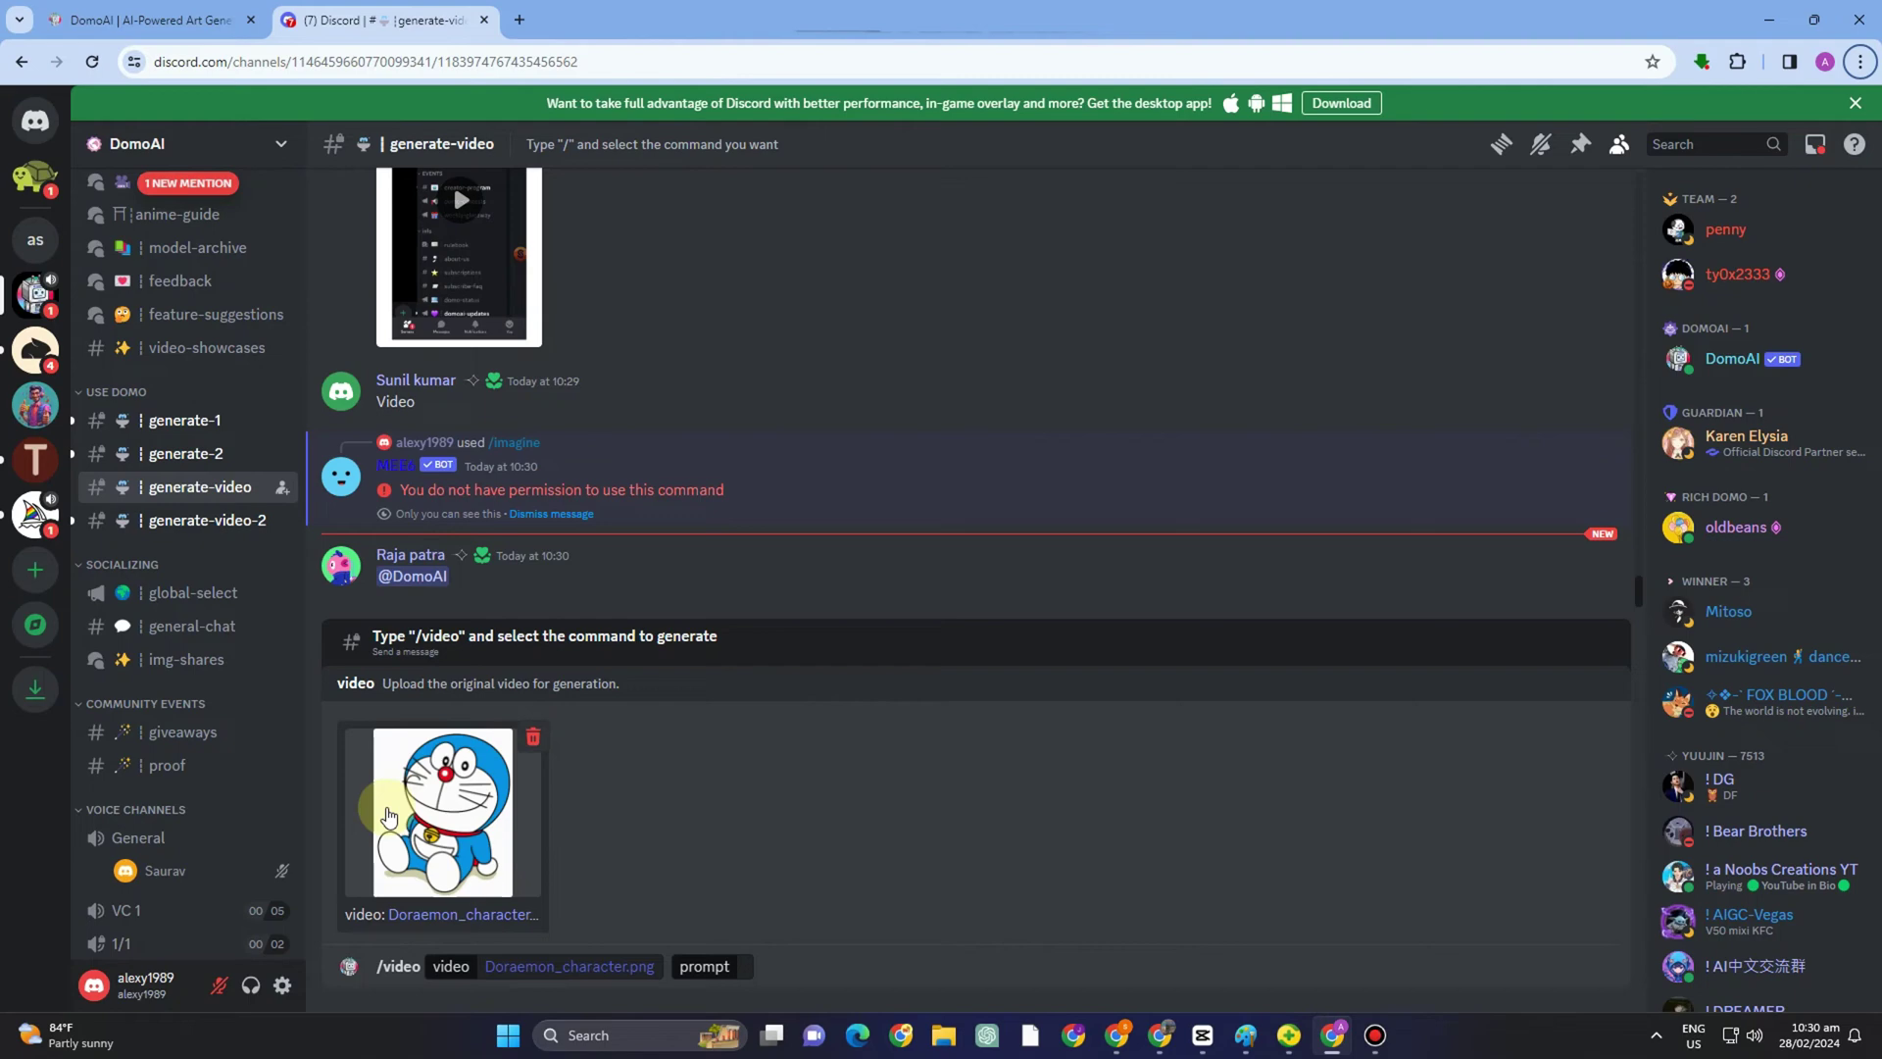
click(734, 964)
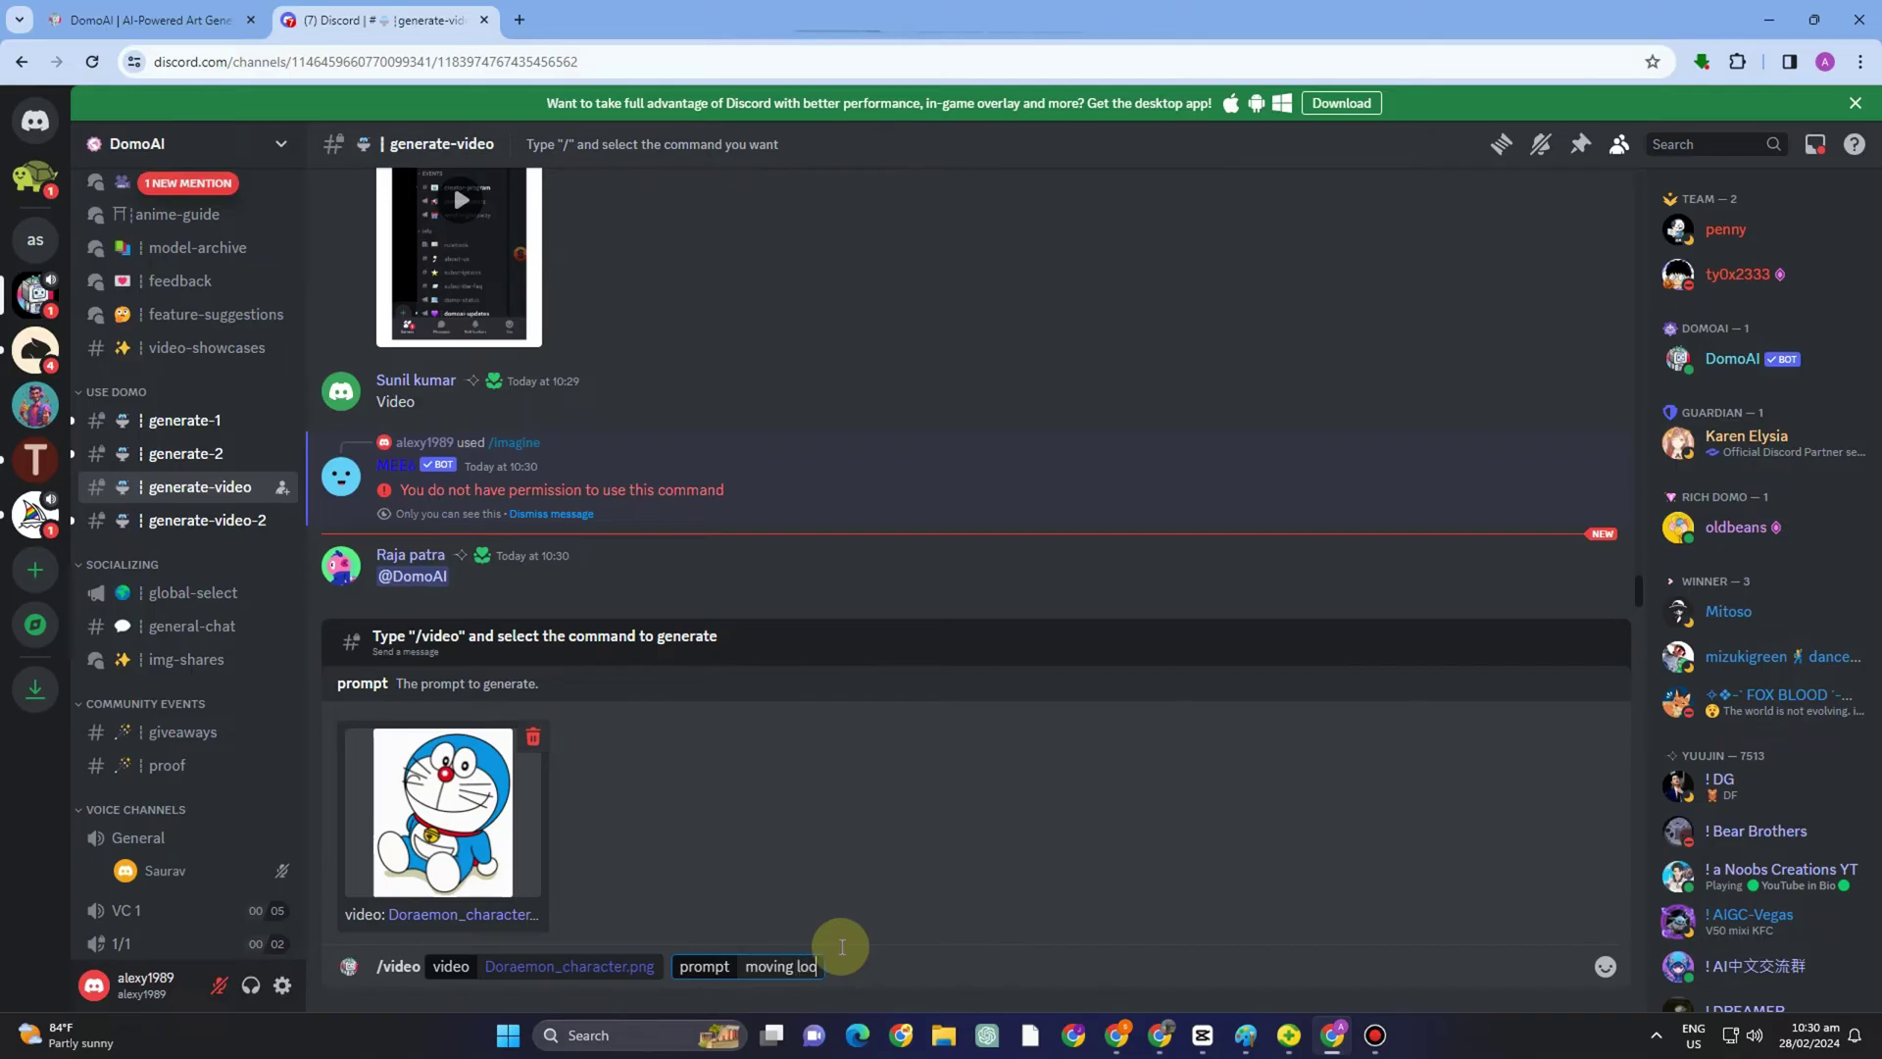
text(moving looking at the sunset)
key(Return)
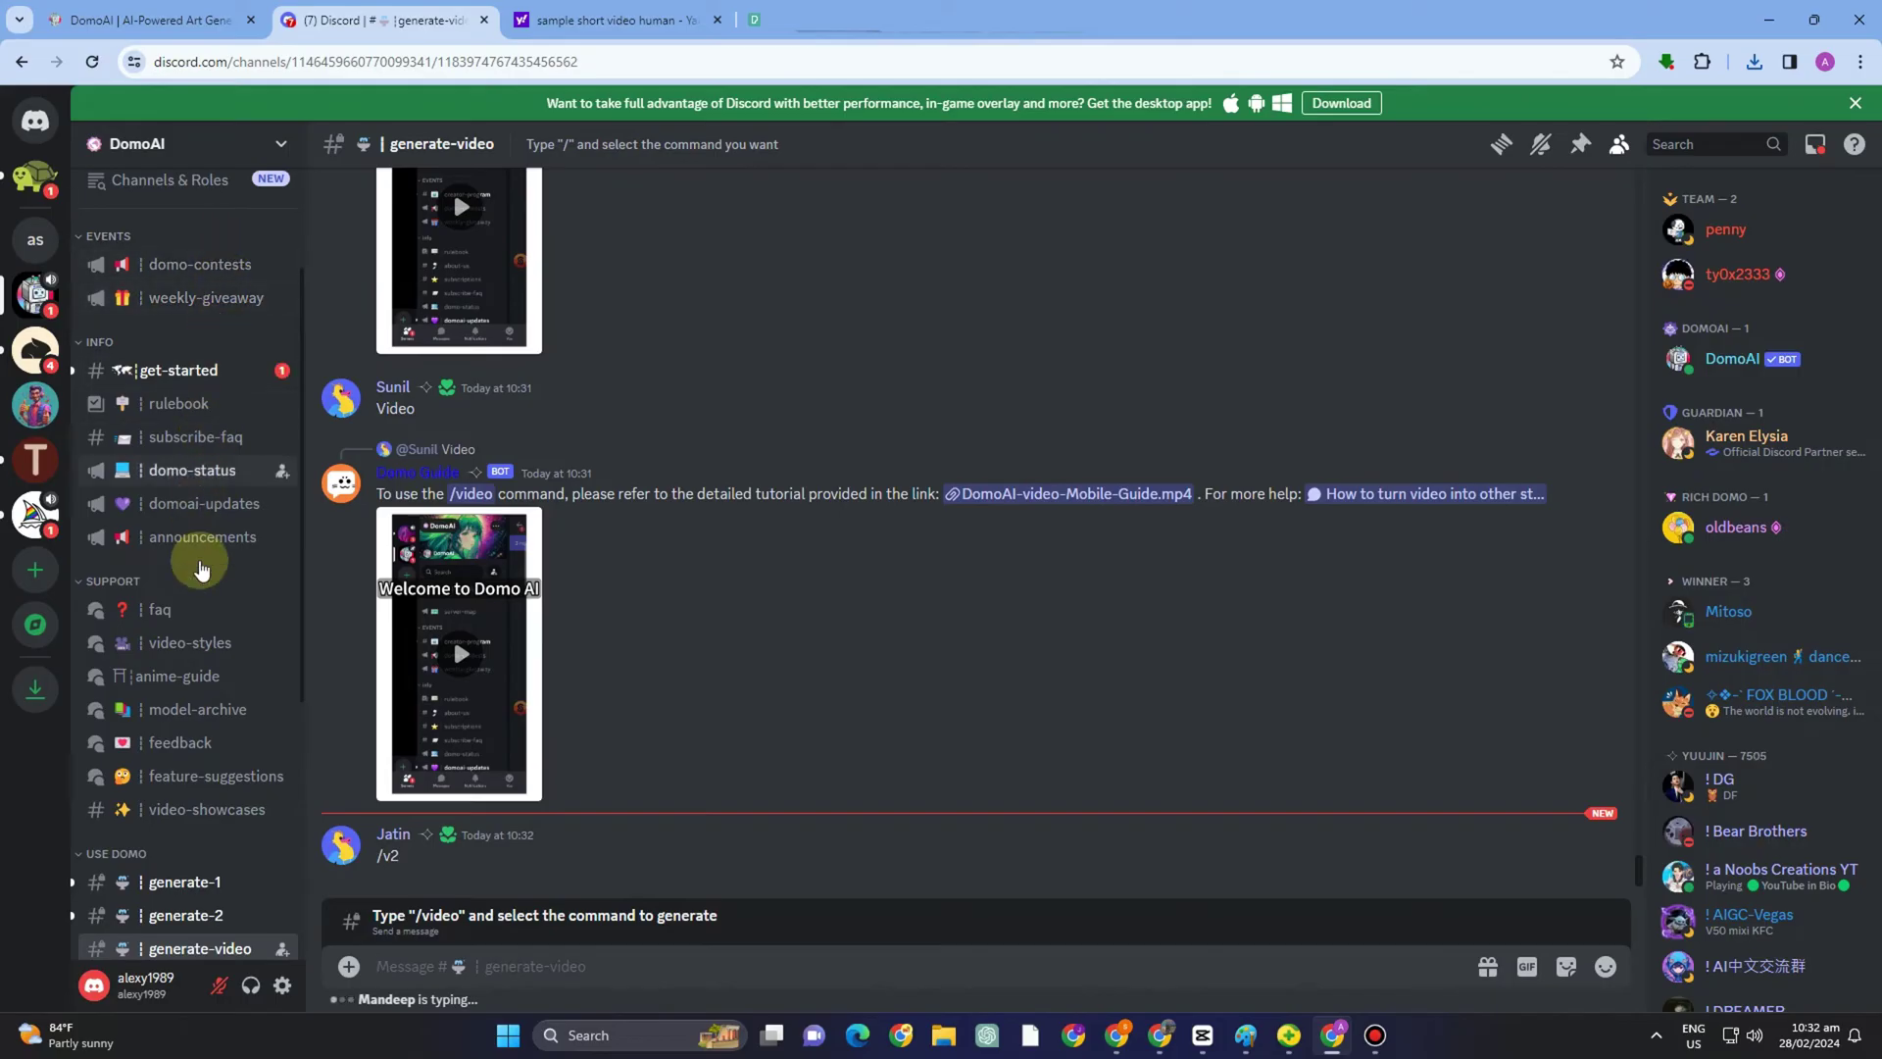
- Submit a /video command in generate-video with man_texting_on_the_street (Original).mp4 attached and the prompt "at the street with many people"
scroll(200, 711, down, 2)
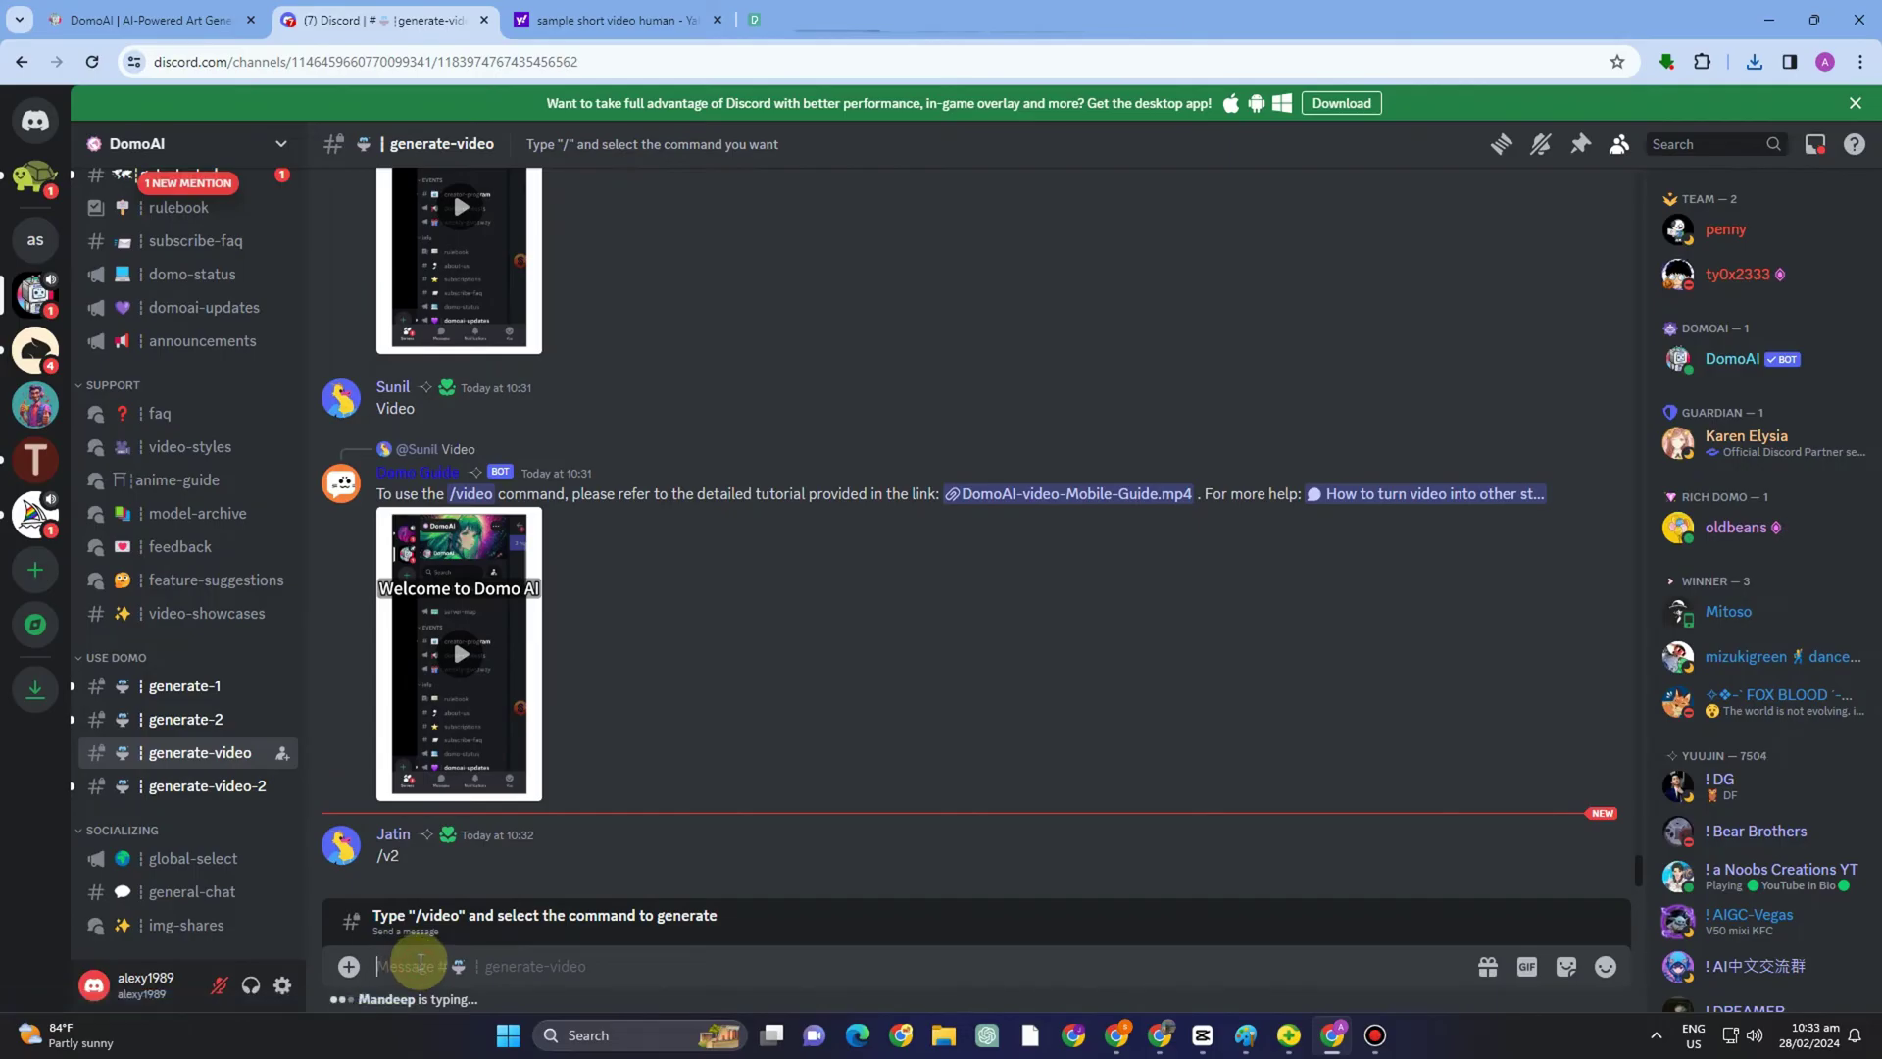
text(/v)
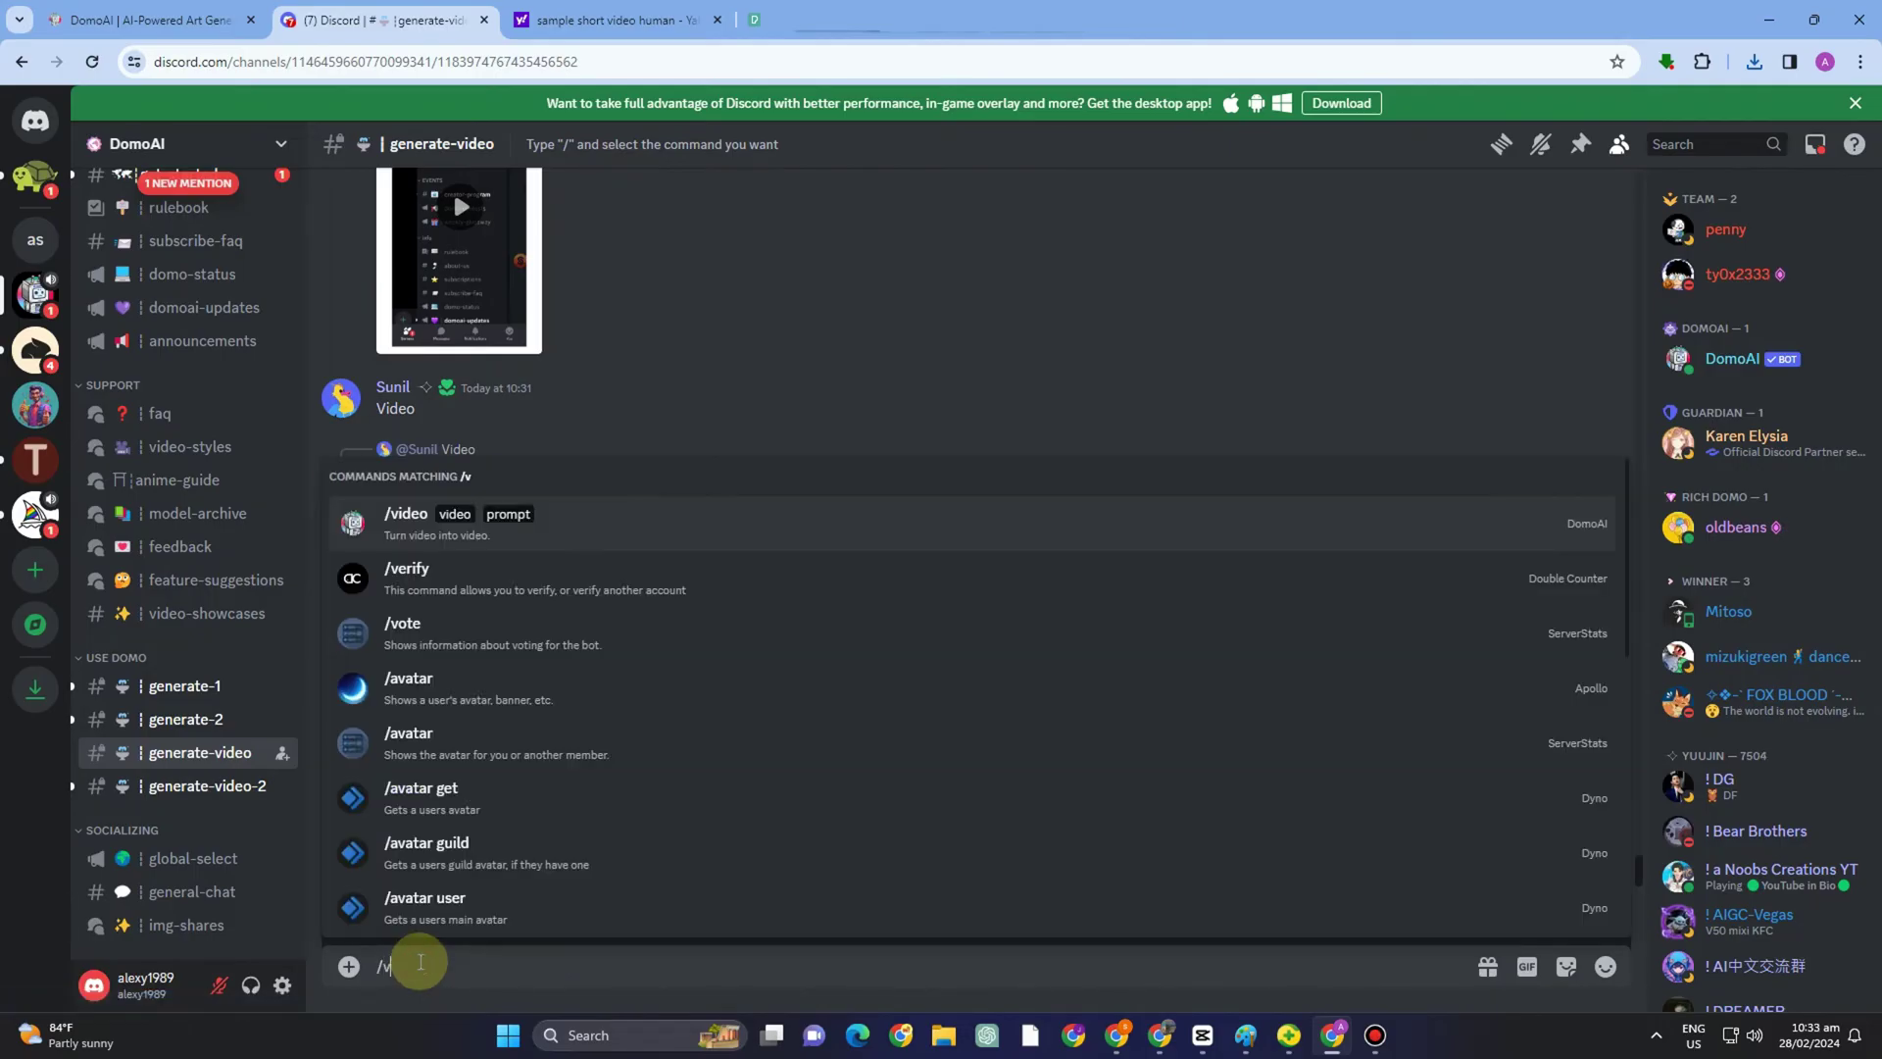
text(ideo)
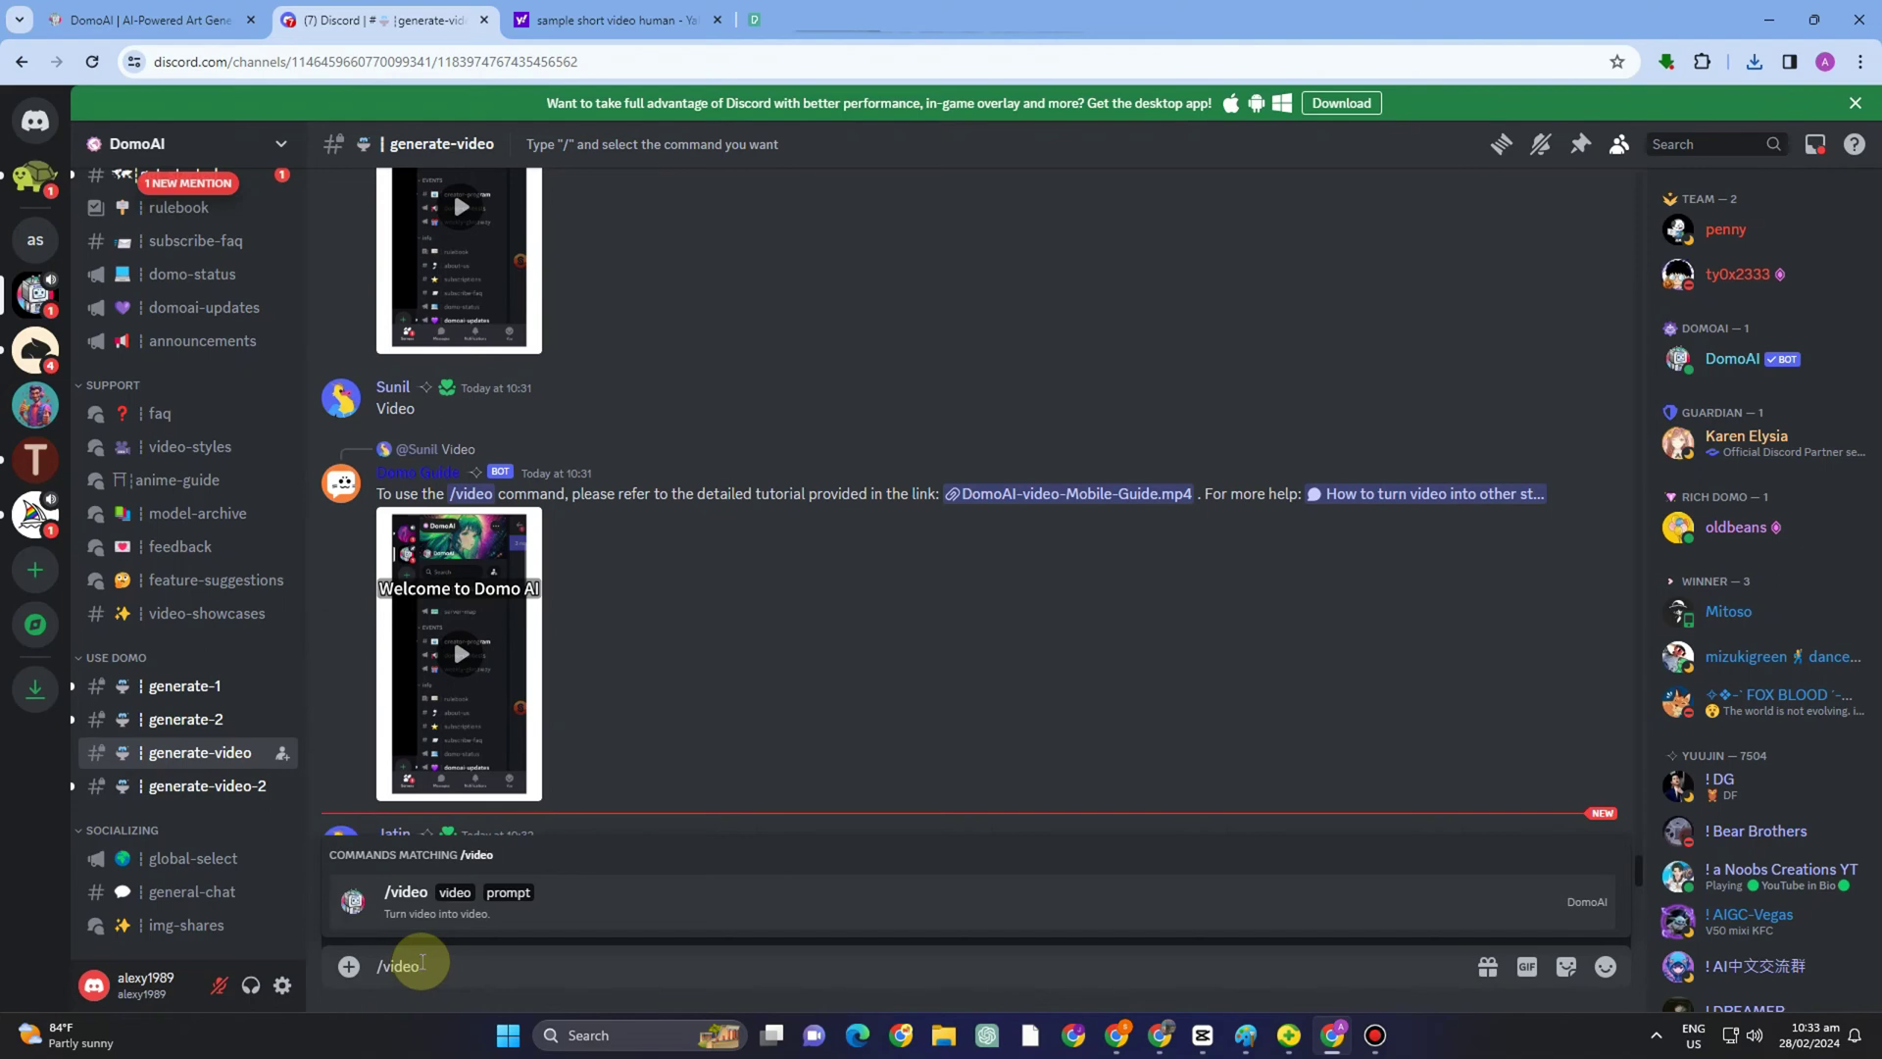
key(Return)
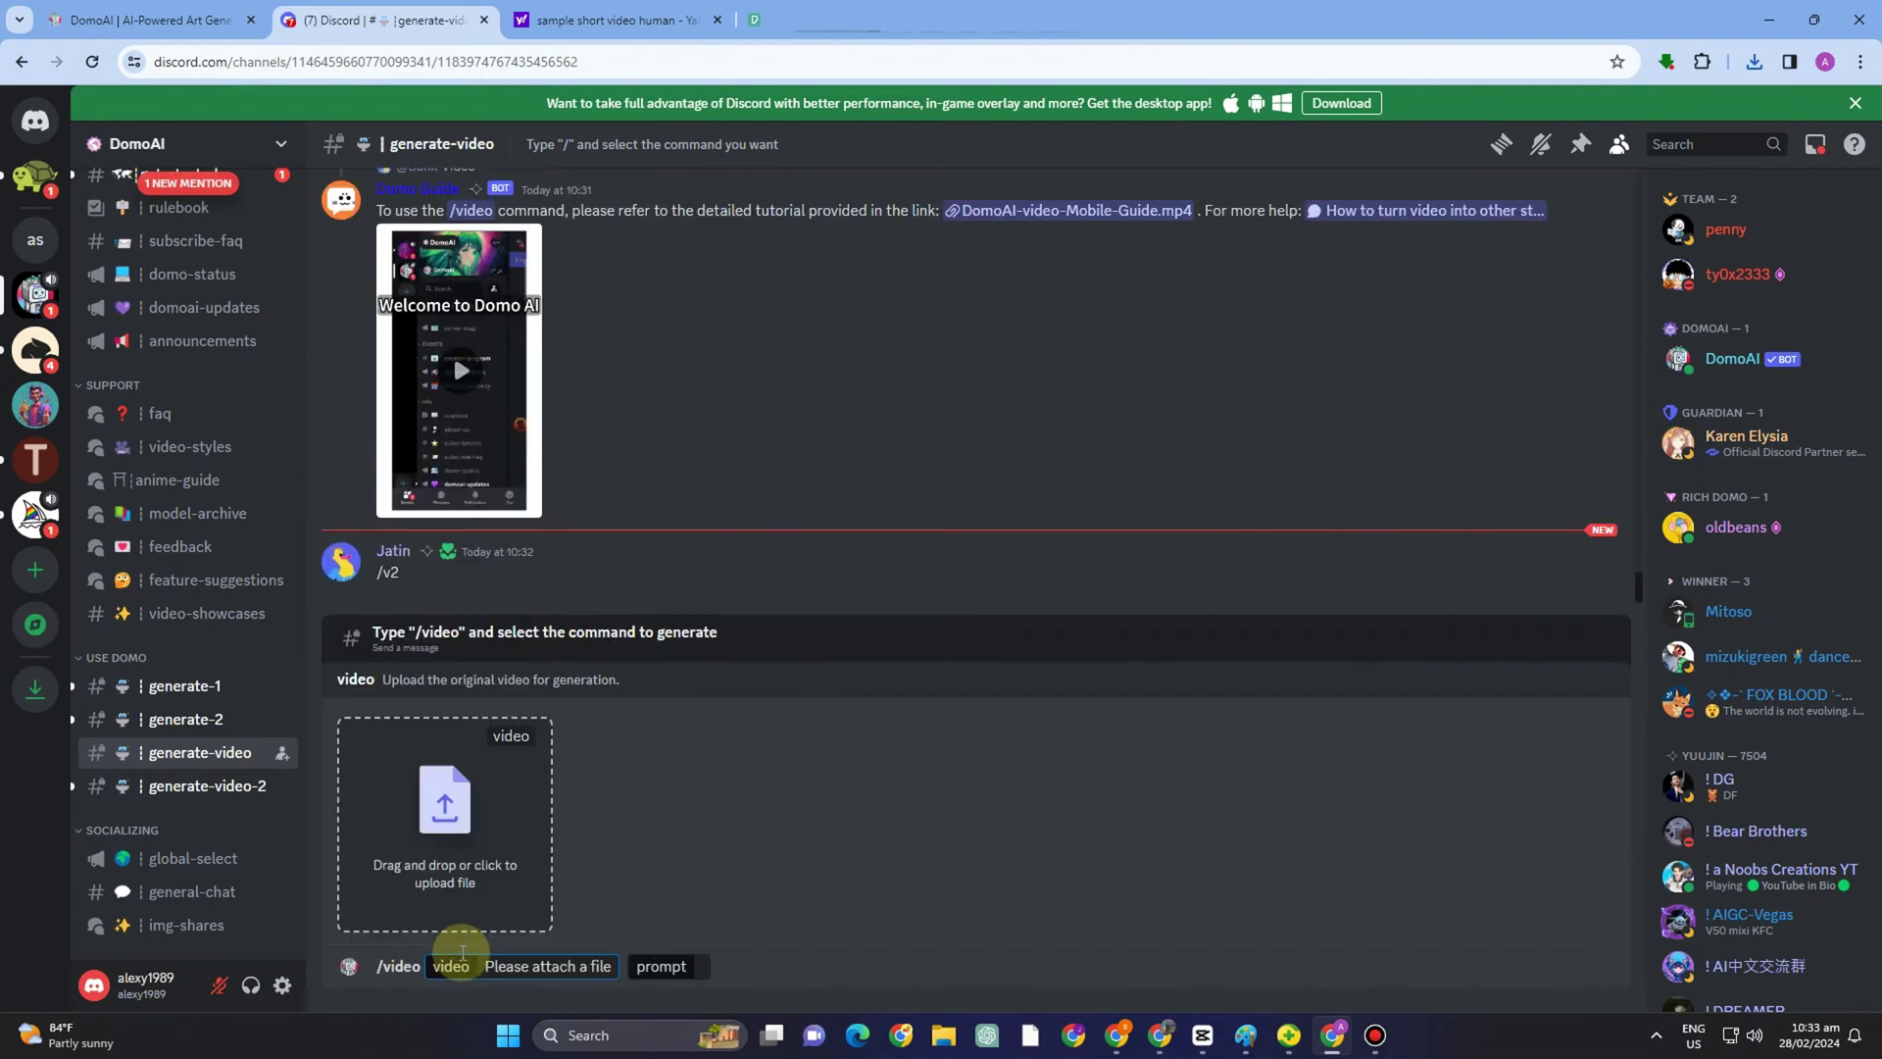
click(443, 820)
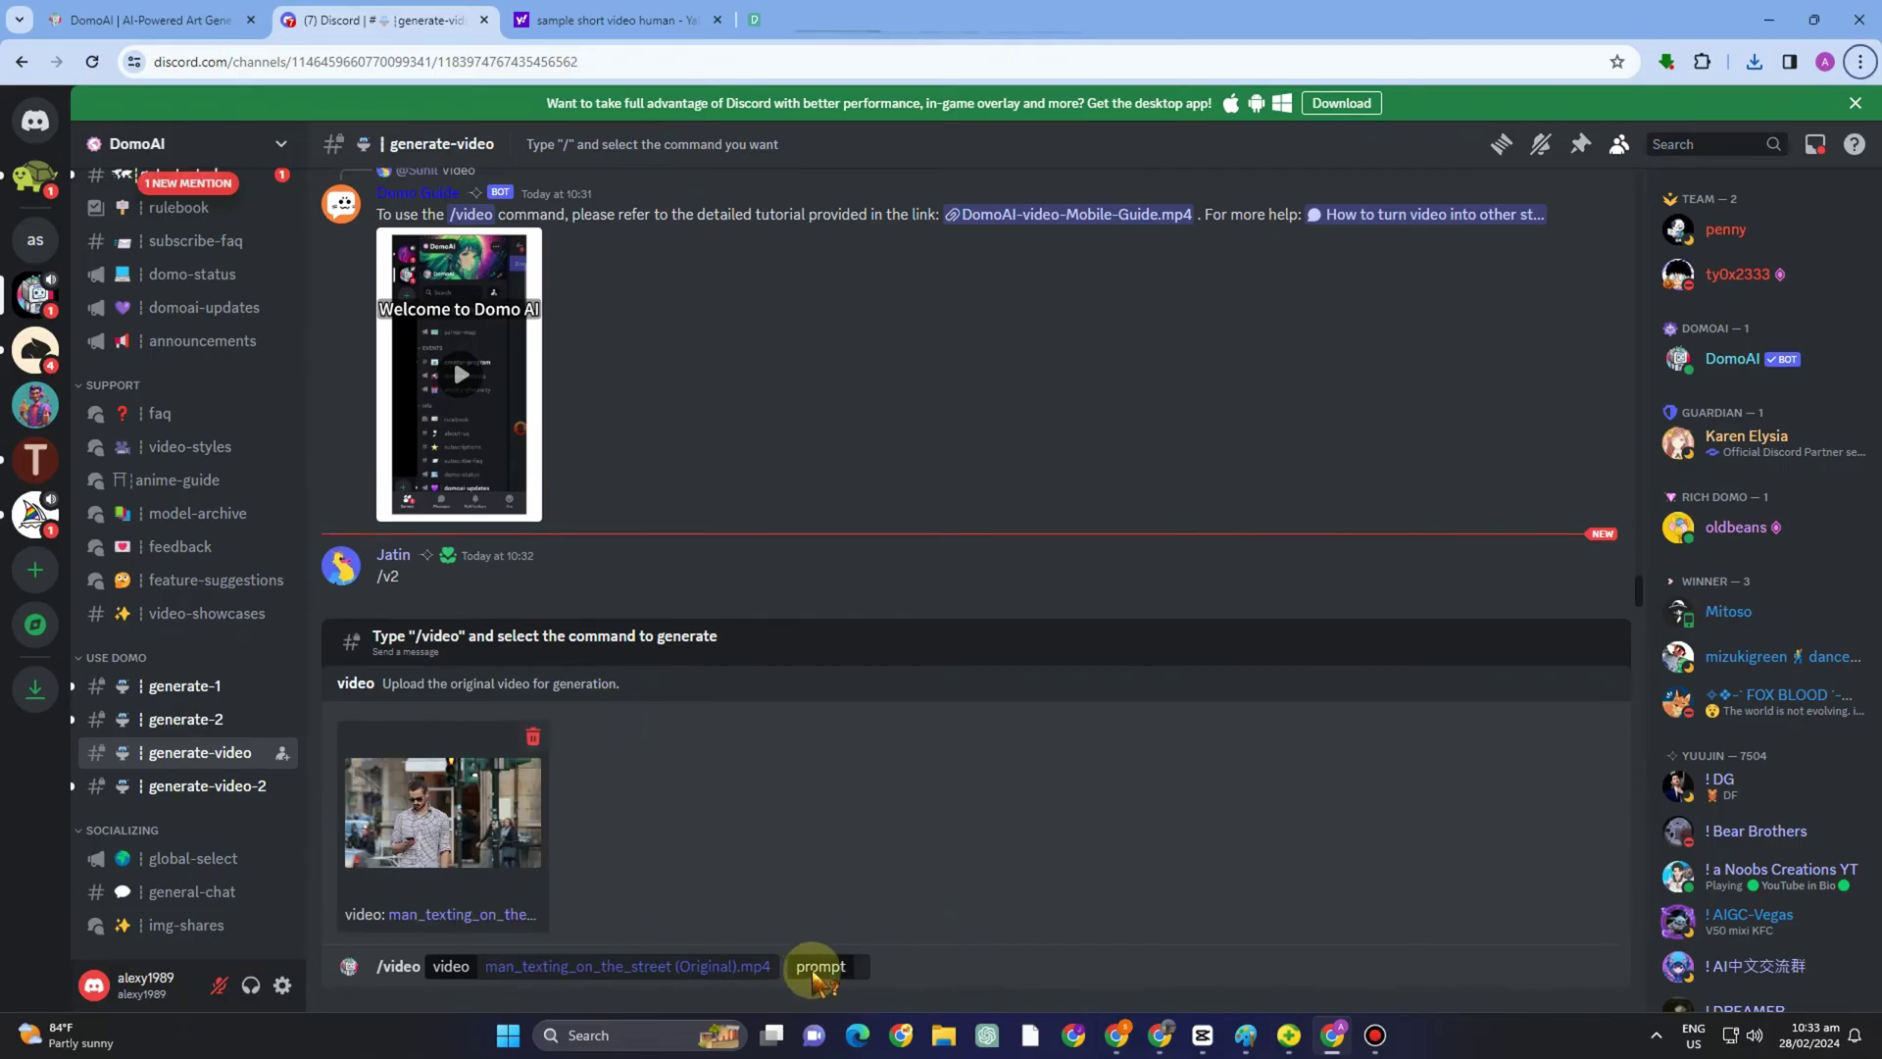
click(856, 966)
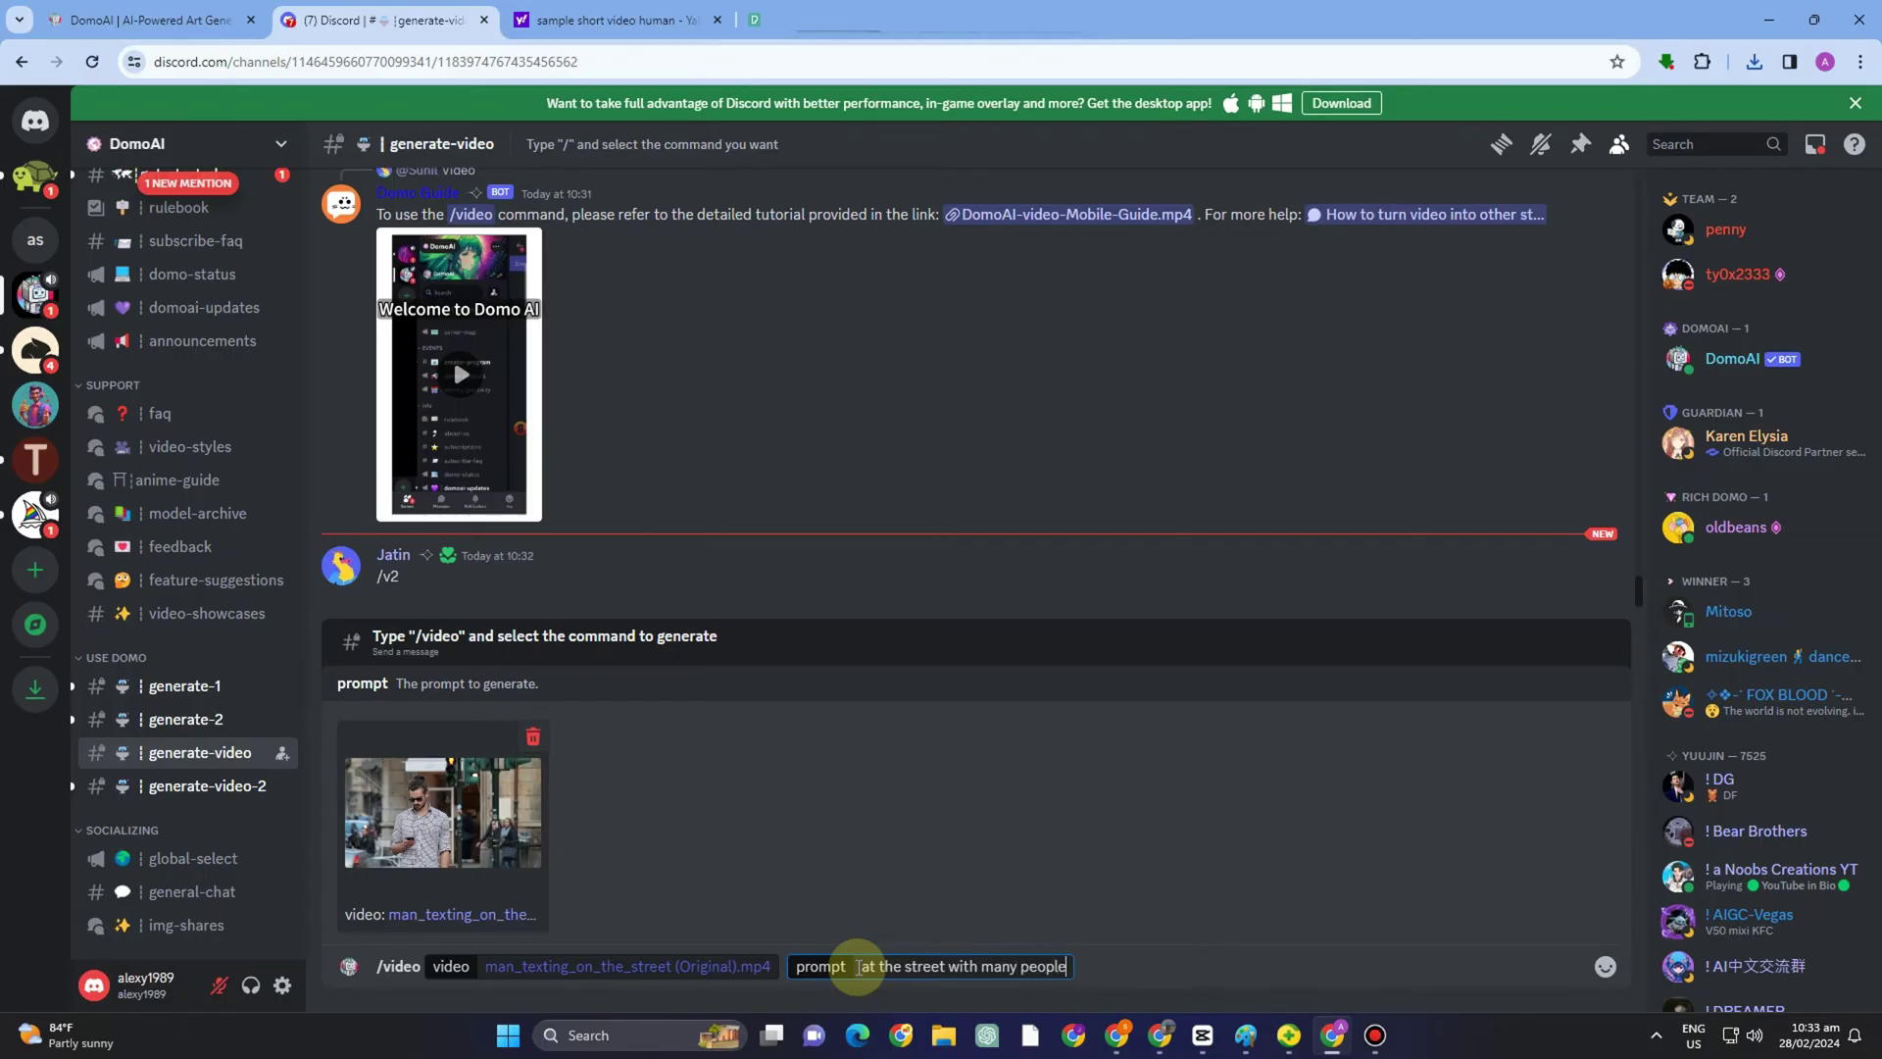
key(Return)
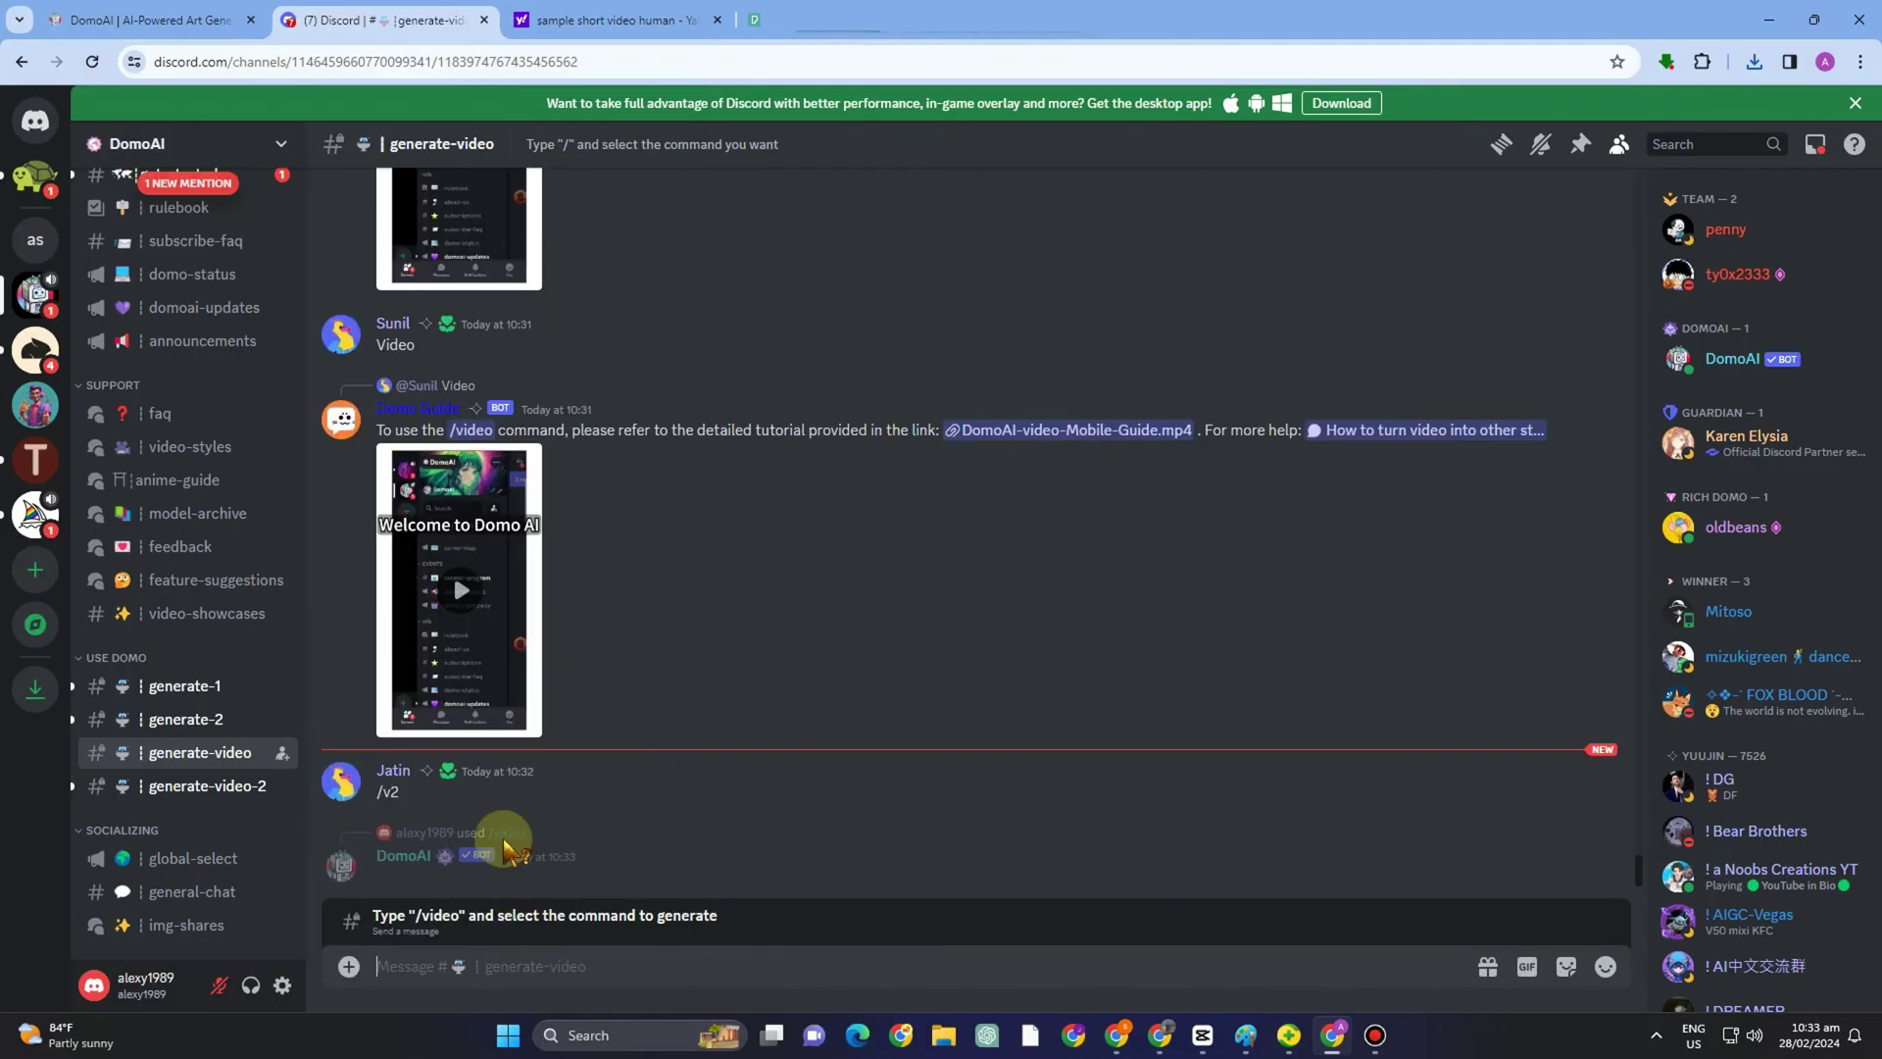
- Try the Anime v5 - Japanese Anime 2.0 style, return to Fusion Style v1 - Any style by prompt, and start the generation
click(495, 714)
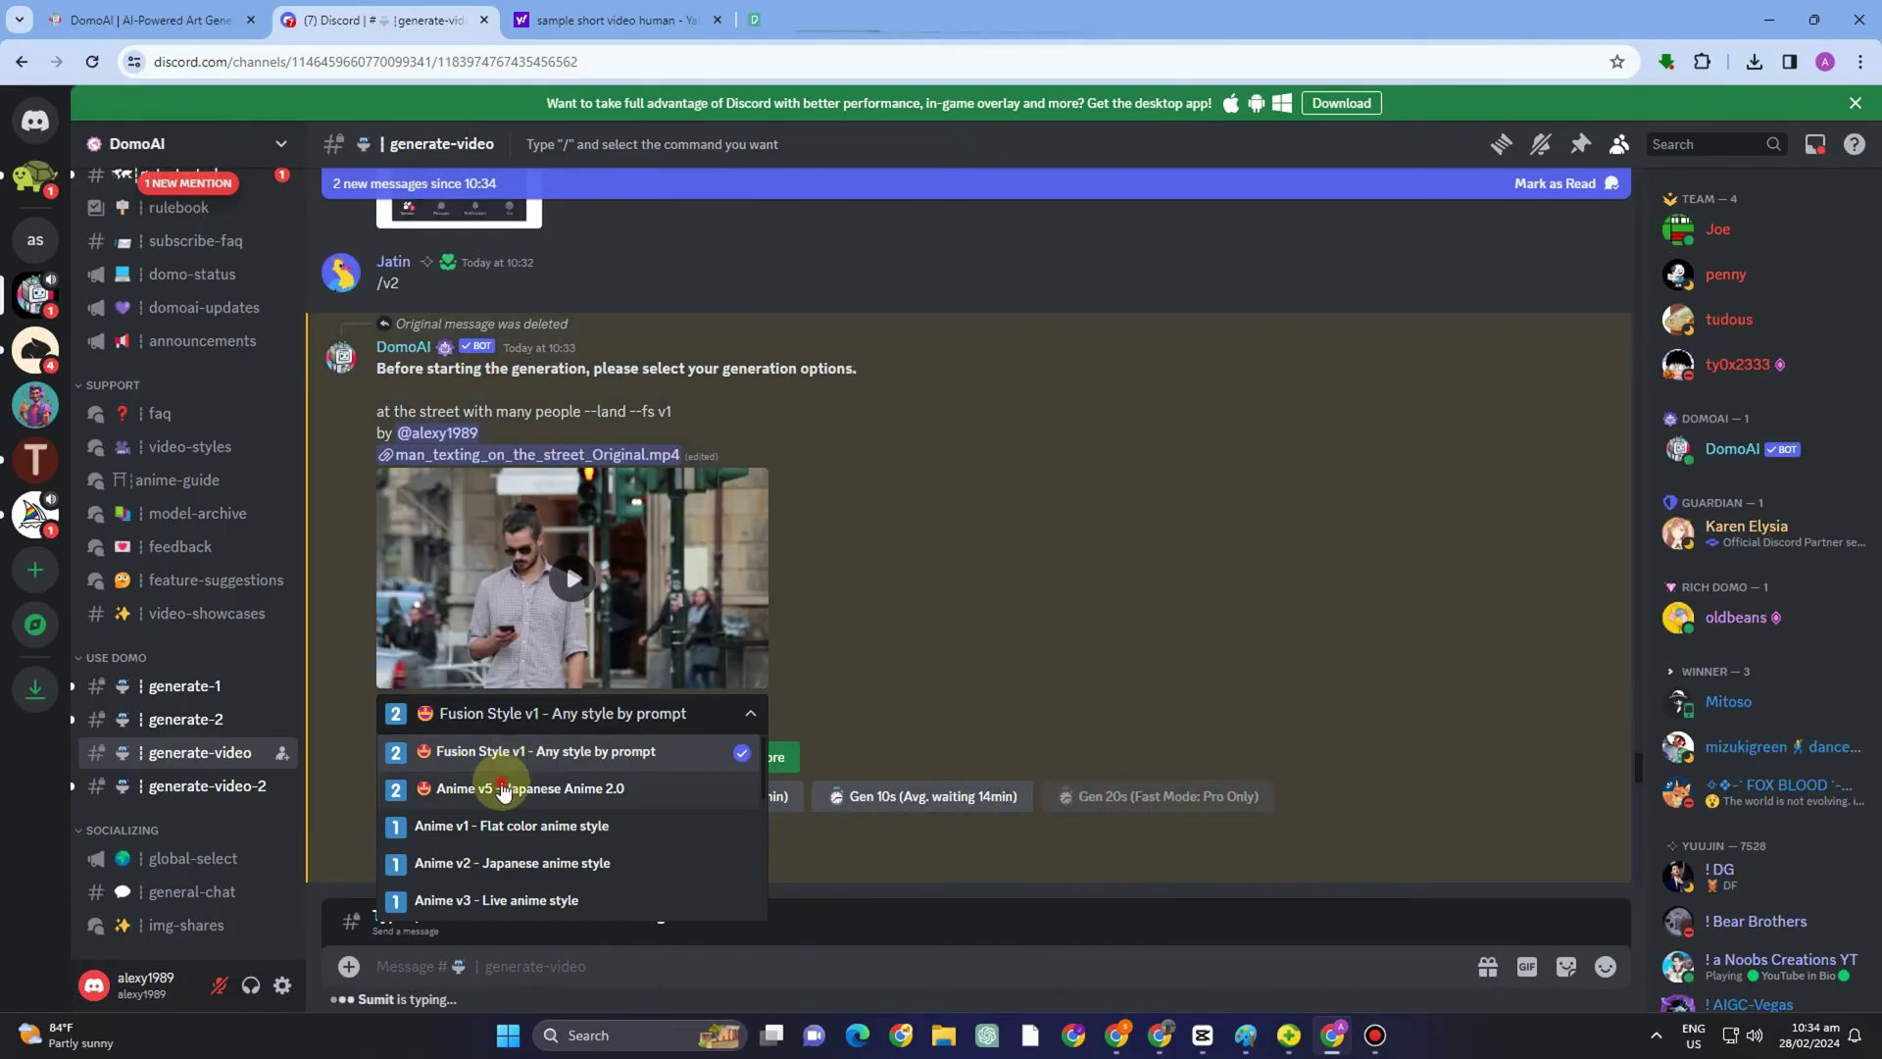
click(502, 781)
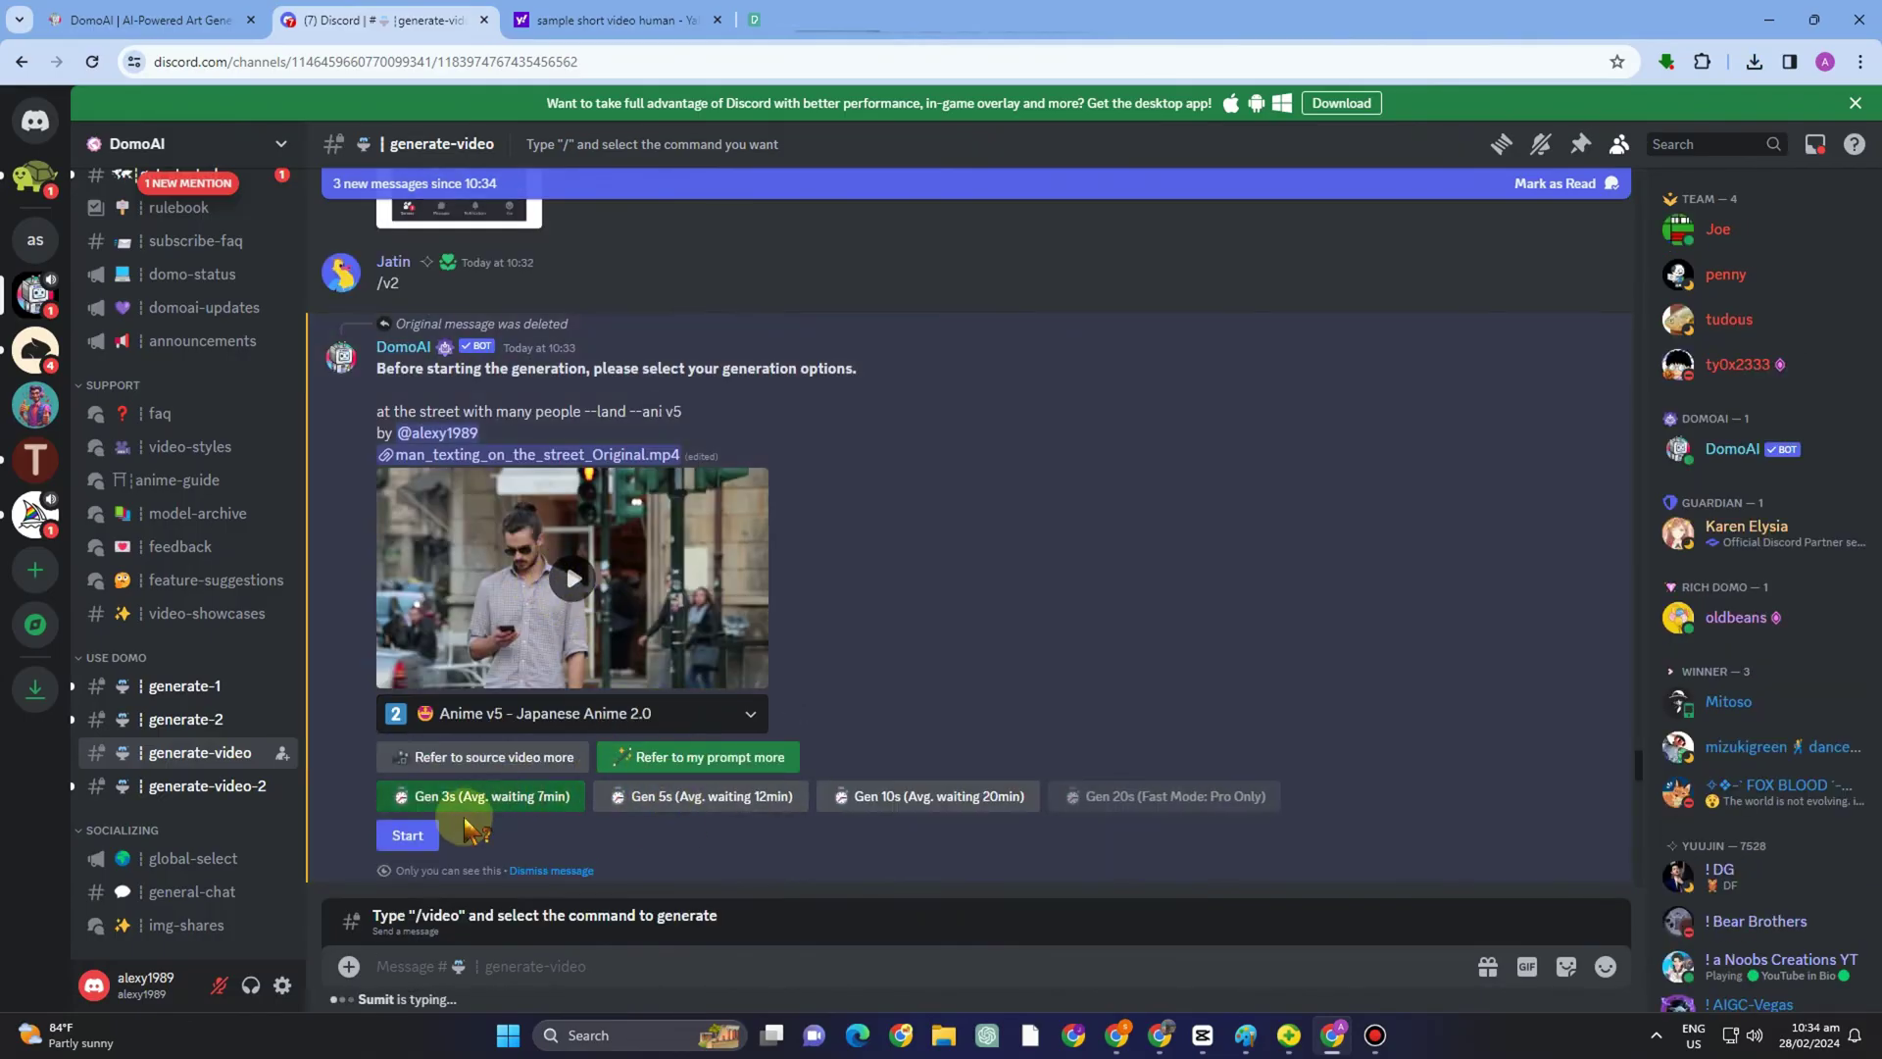
click(495, 715)
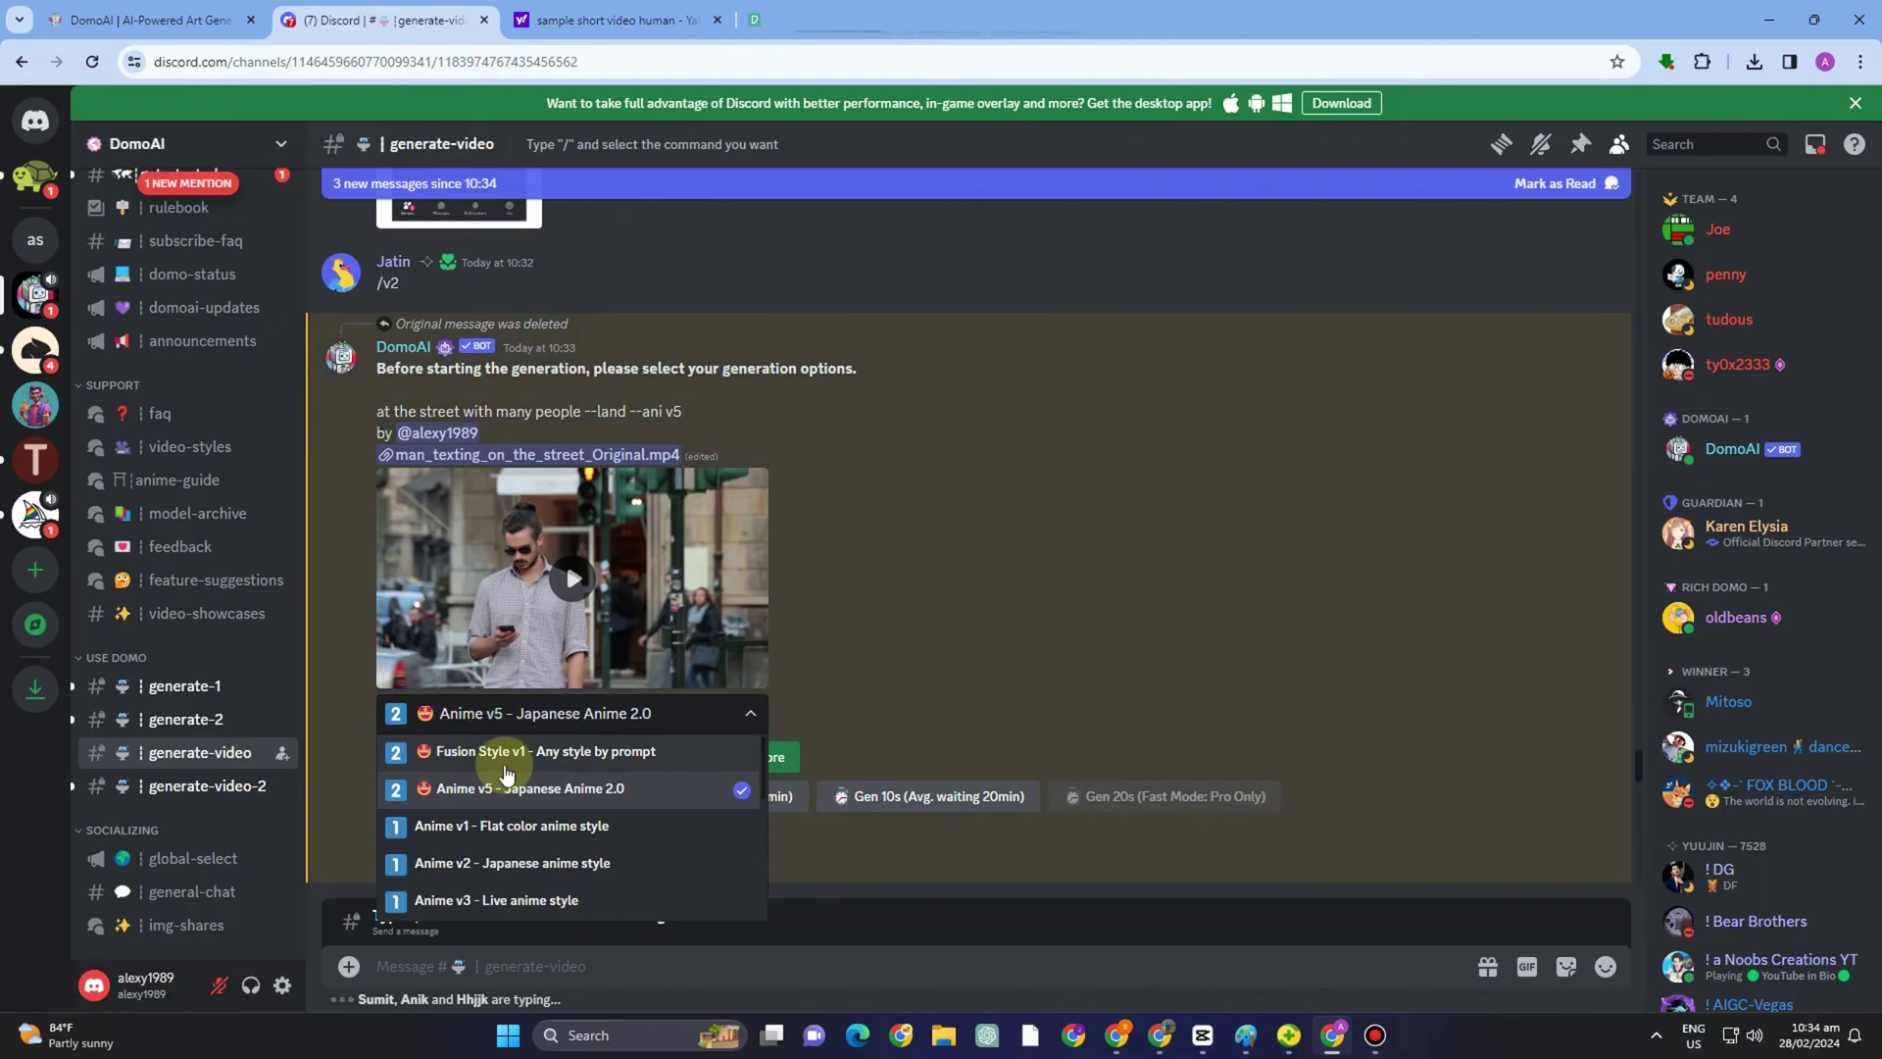
click(504, 753)
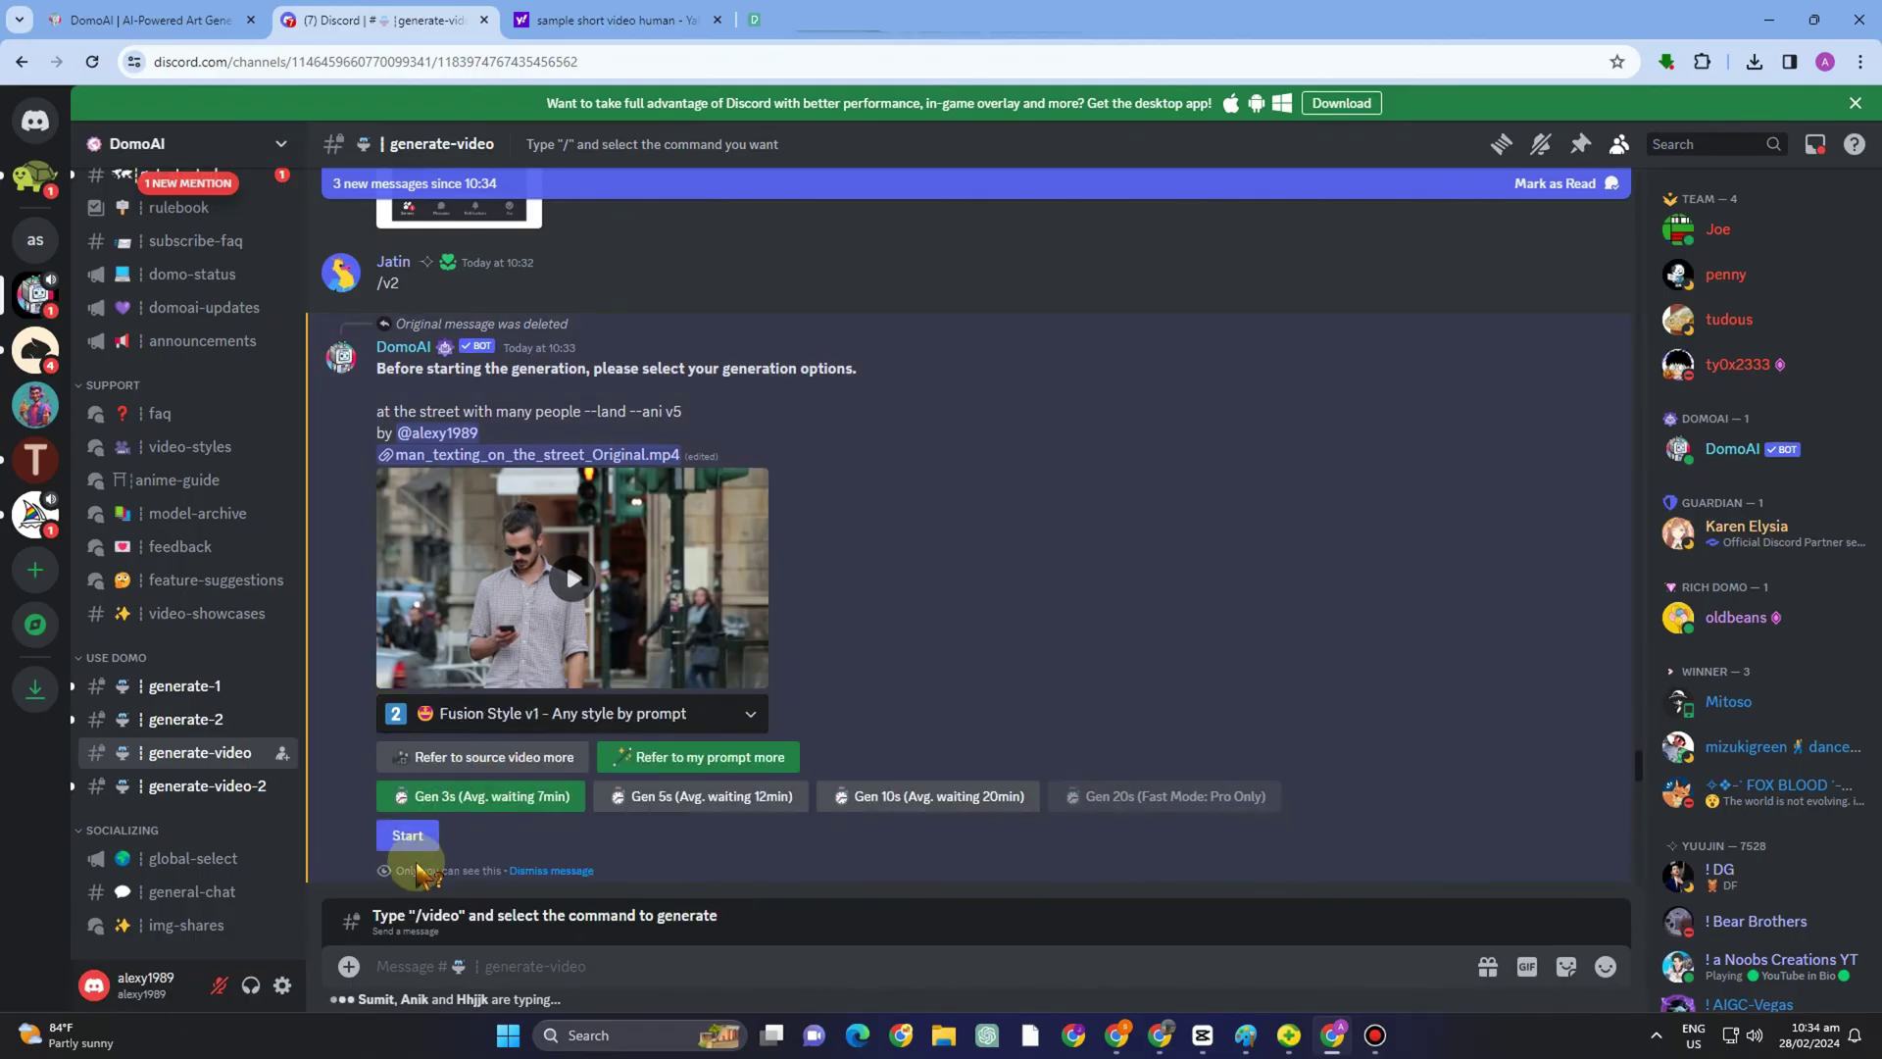
click(411, 839)
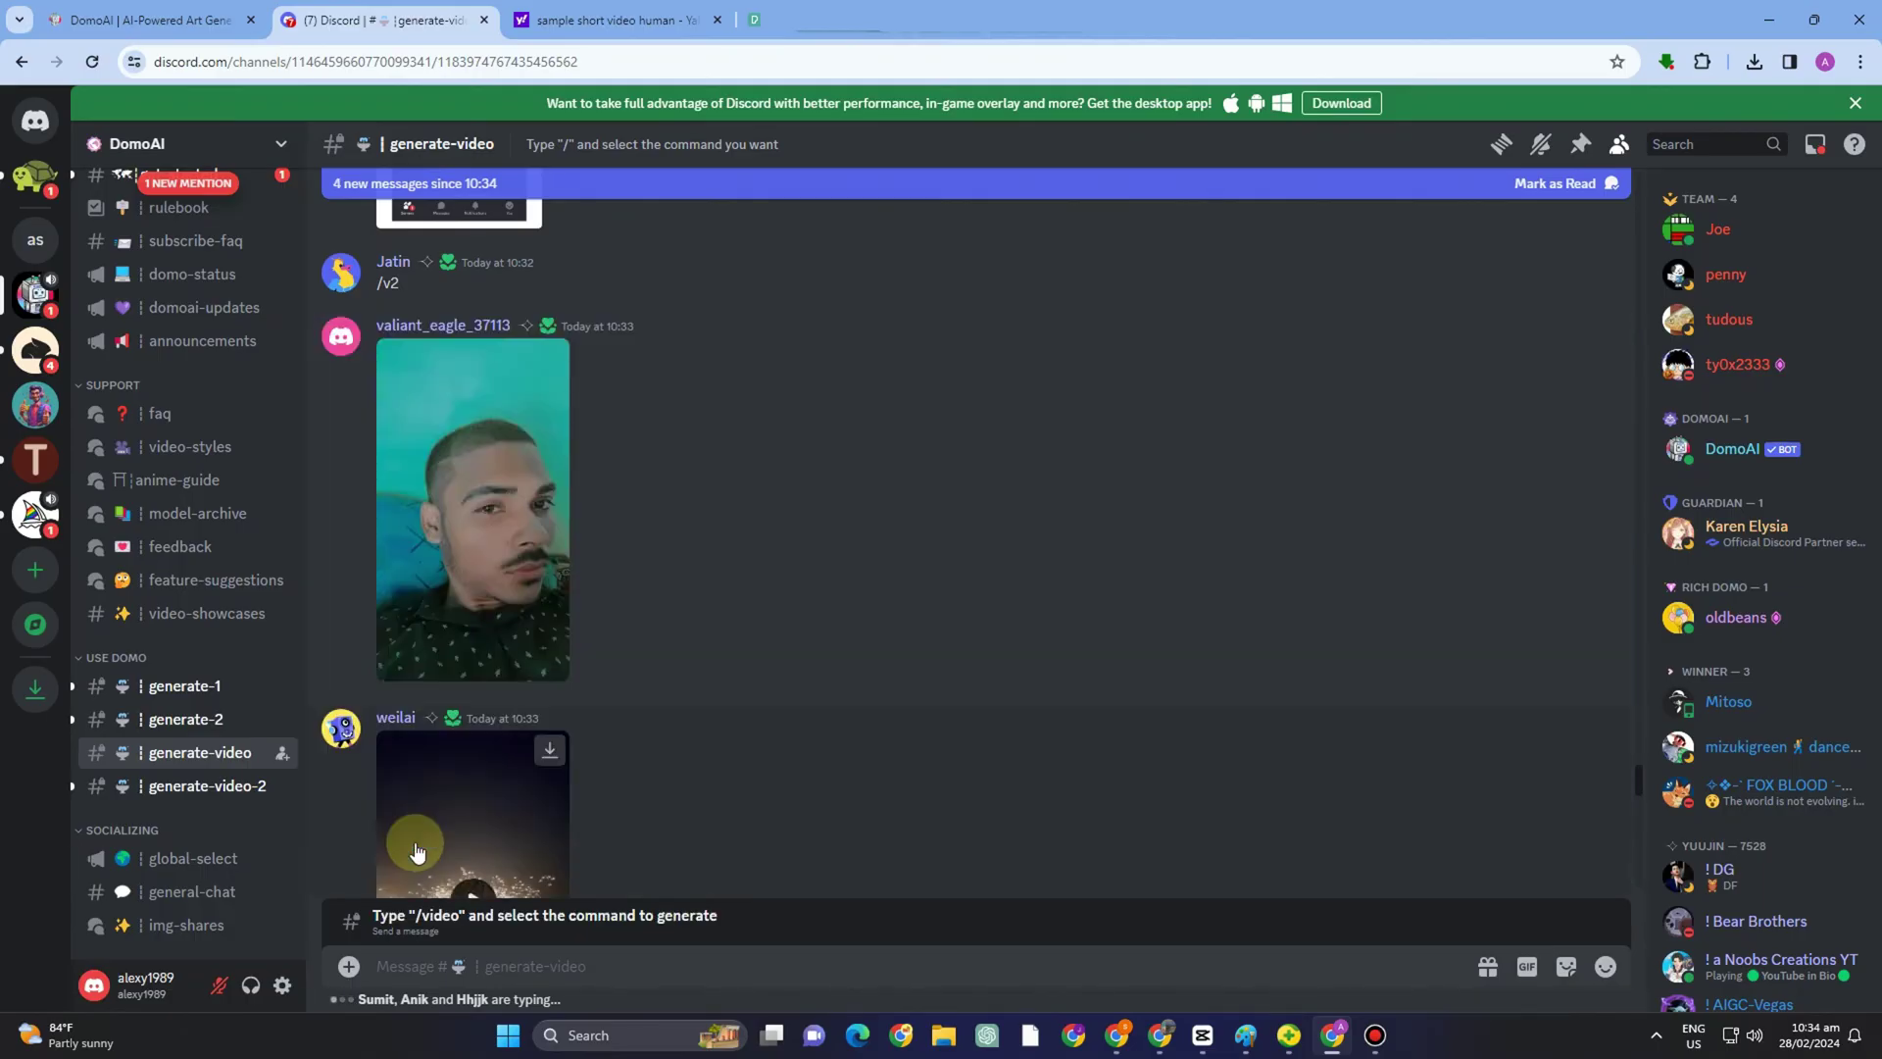
click(416, 847)
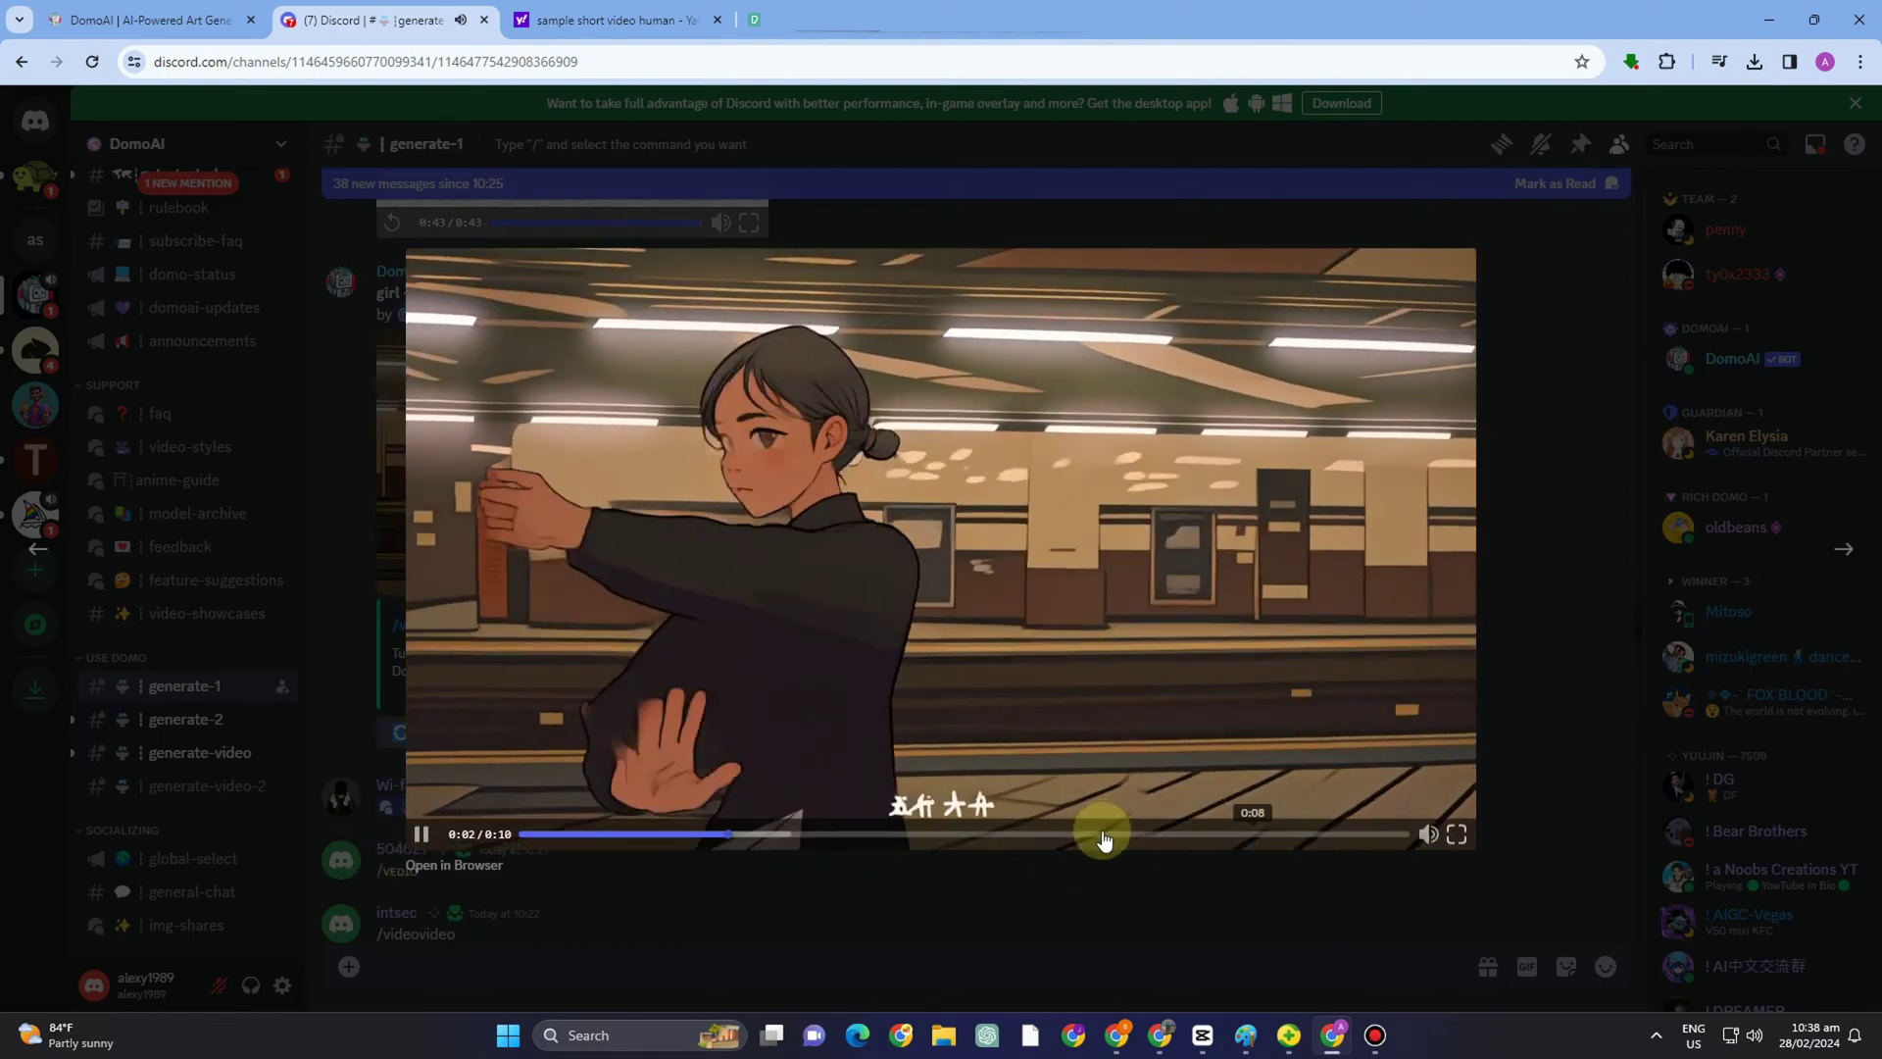
- Skip ahead past the midpoint of the enlarged anime video in generate-1 and close the video preview
click(1015, 834)
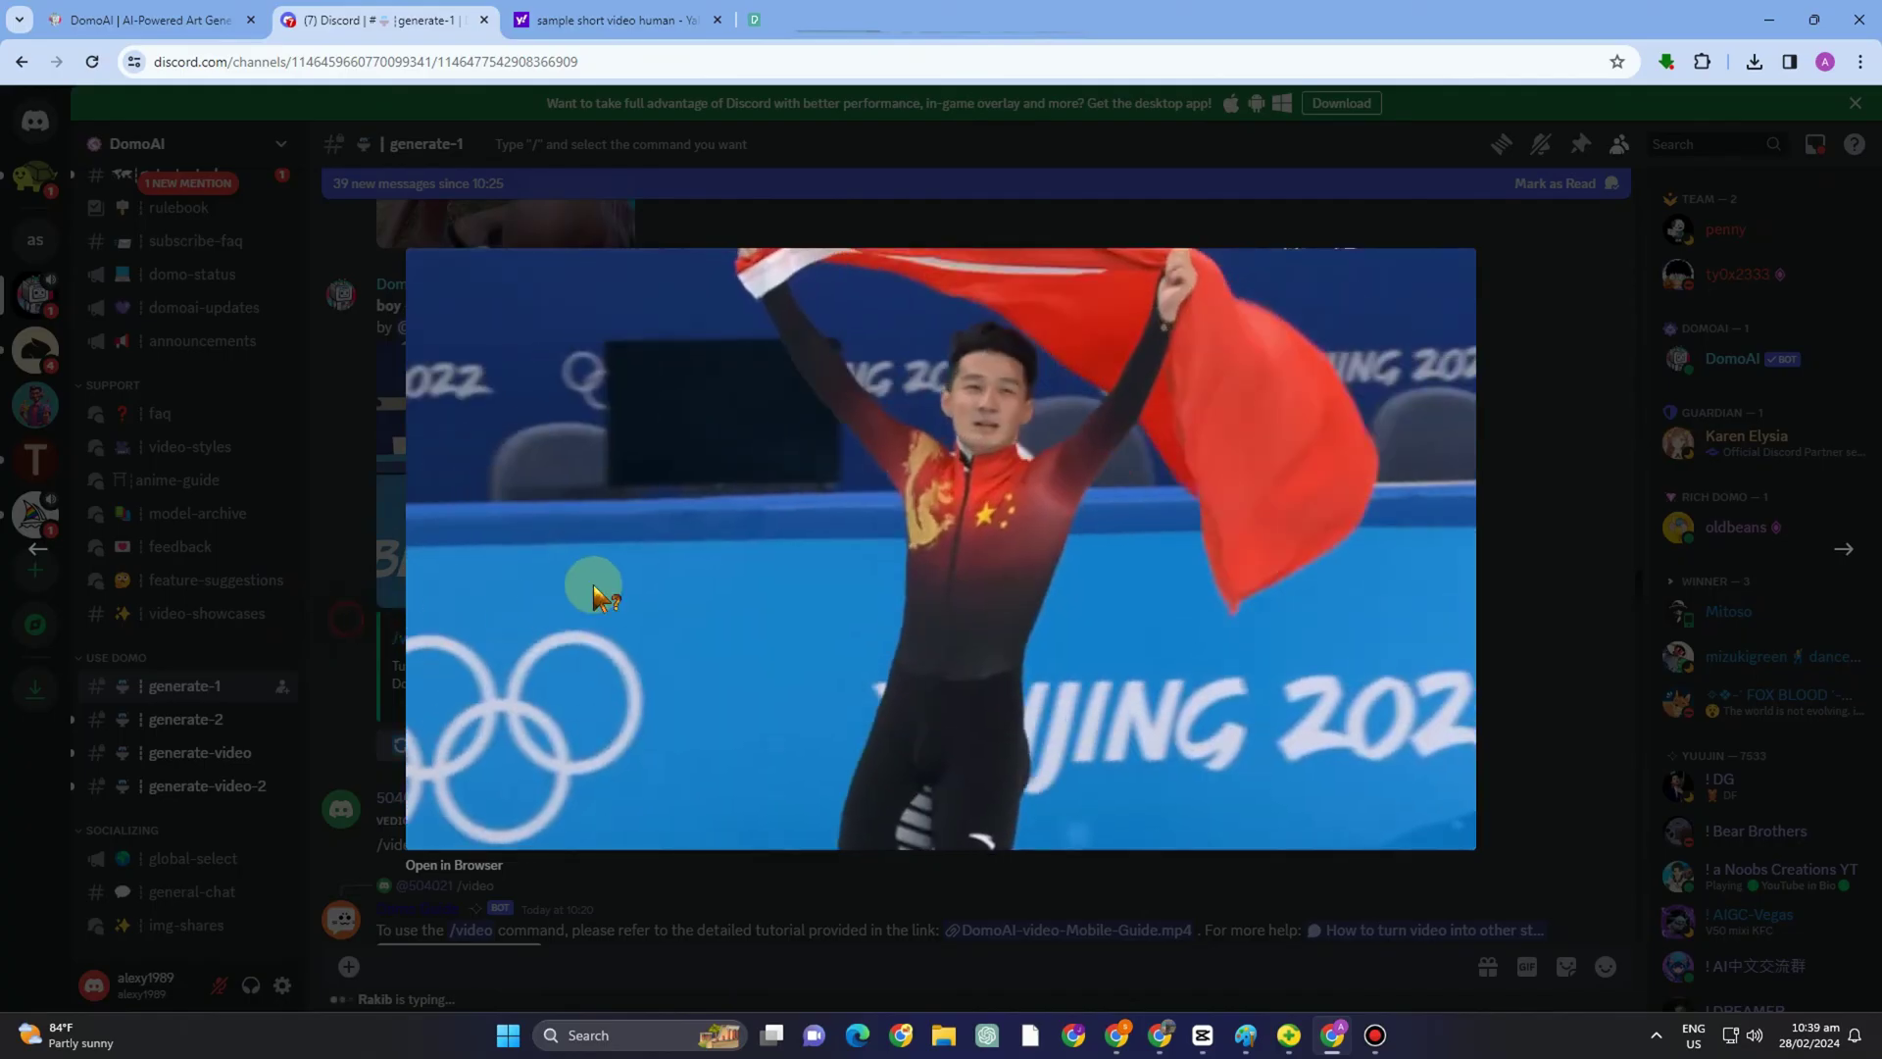
key(Escape)
- Find the earlier "3d anime --port --ani v1" result in generate-1 and view both its original clip and its anime version enlarged
scroll(652, 534, up, 7)
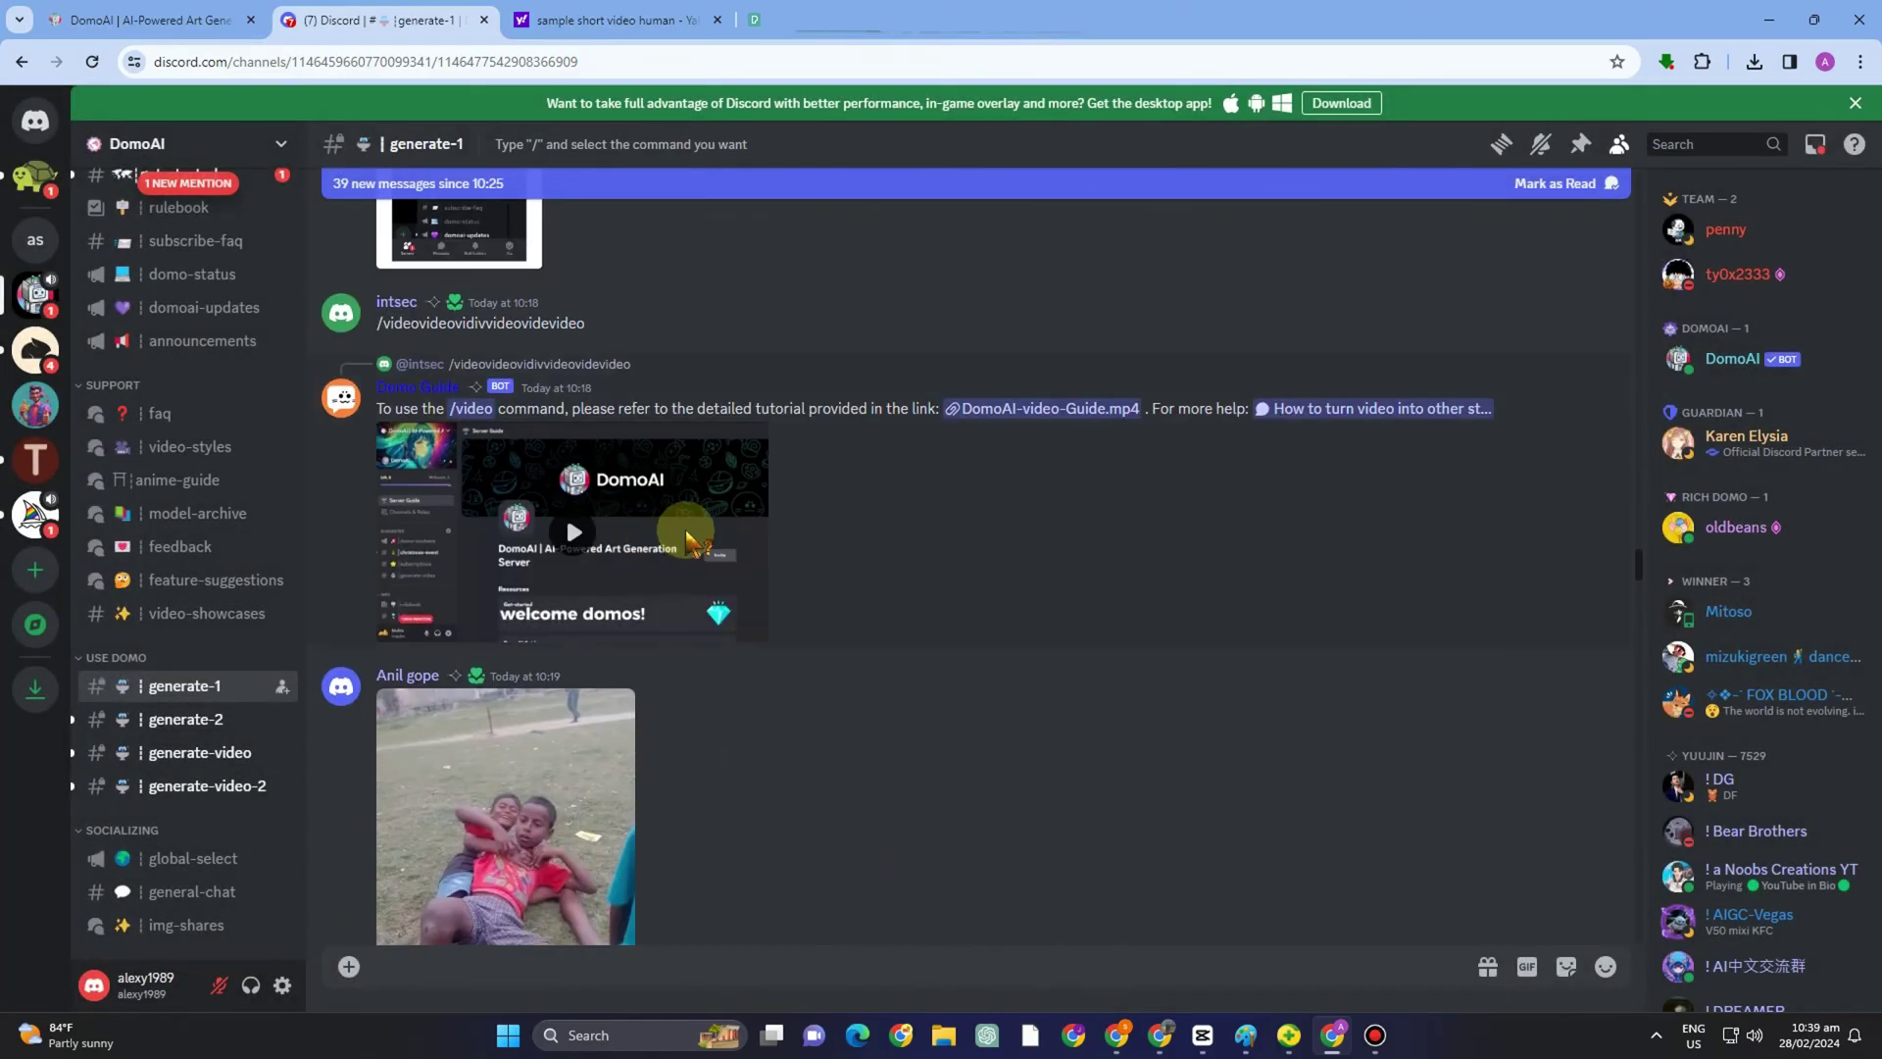
scroll(853, 534, up, 10)
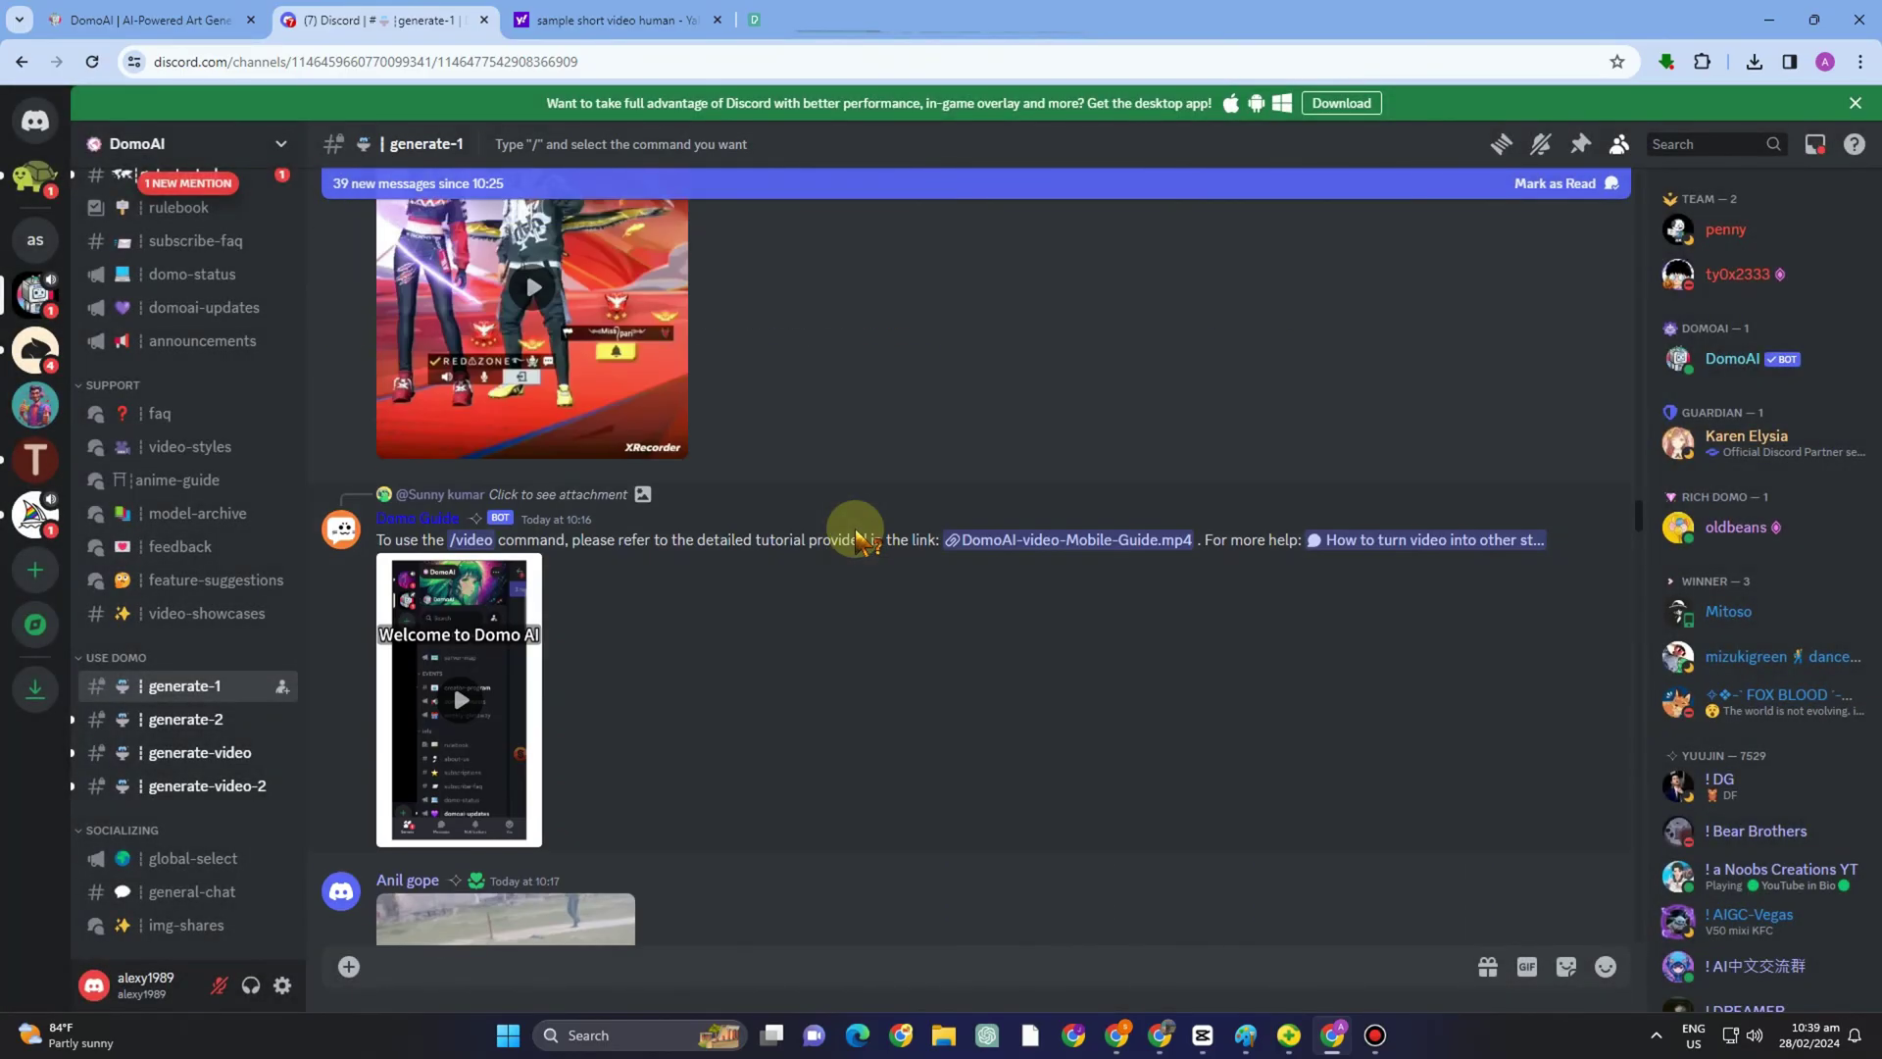
scroll(638, 617, up, 8)
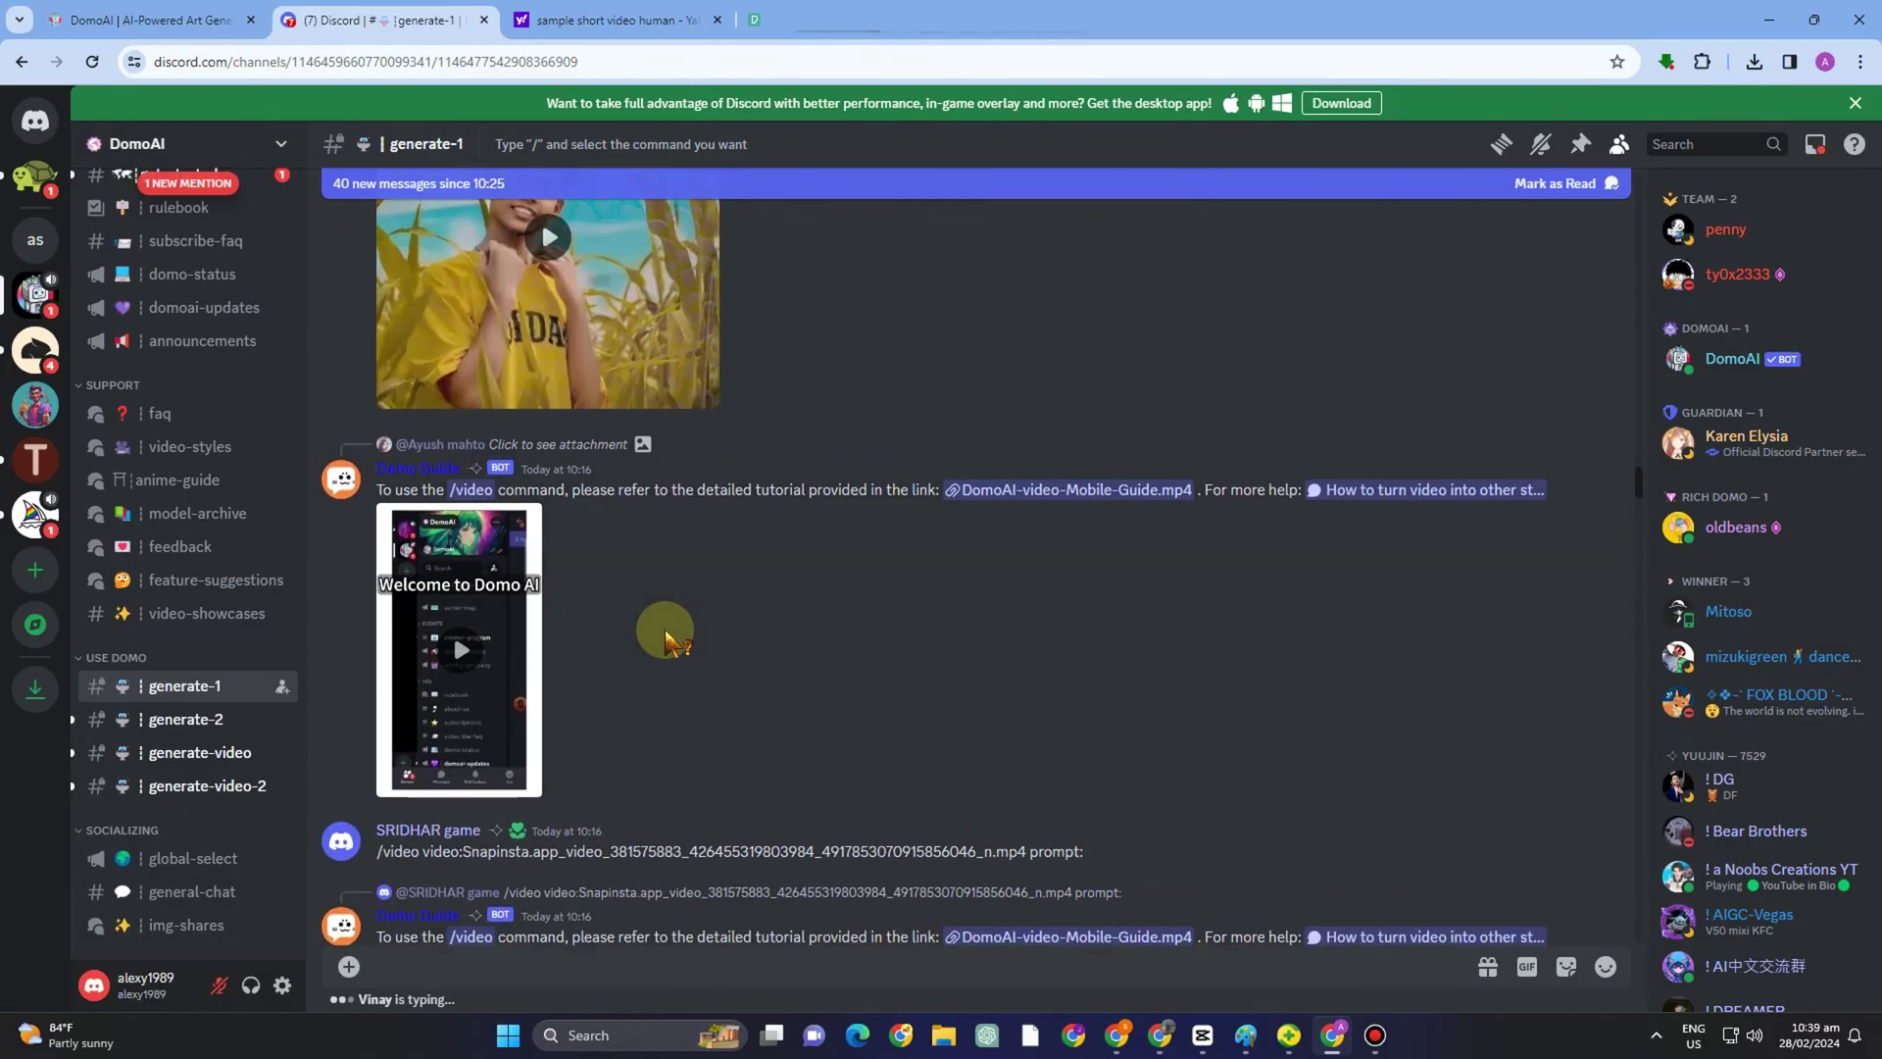
scroll(665, 640, up, 5)
scroll(665, 639, up, 5)
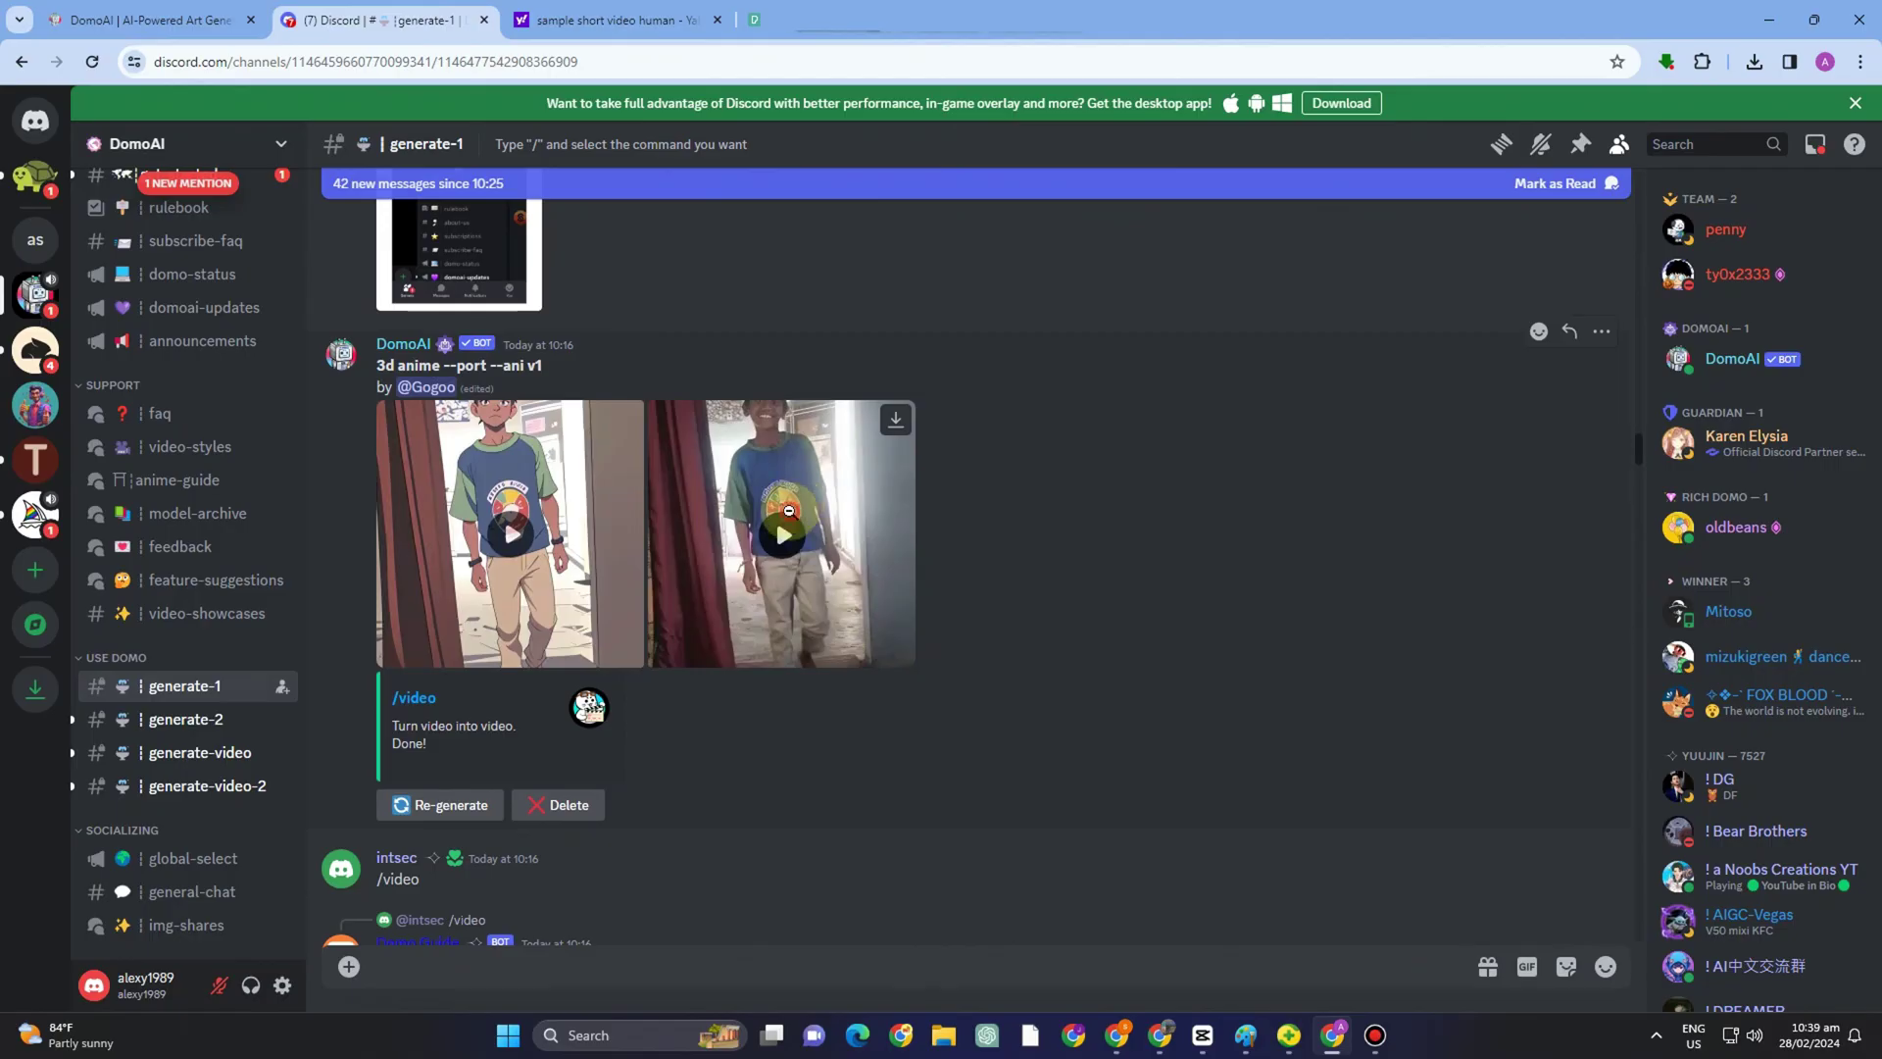
click(789, 511)
click(526, 550)
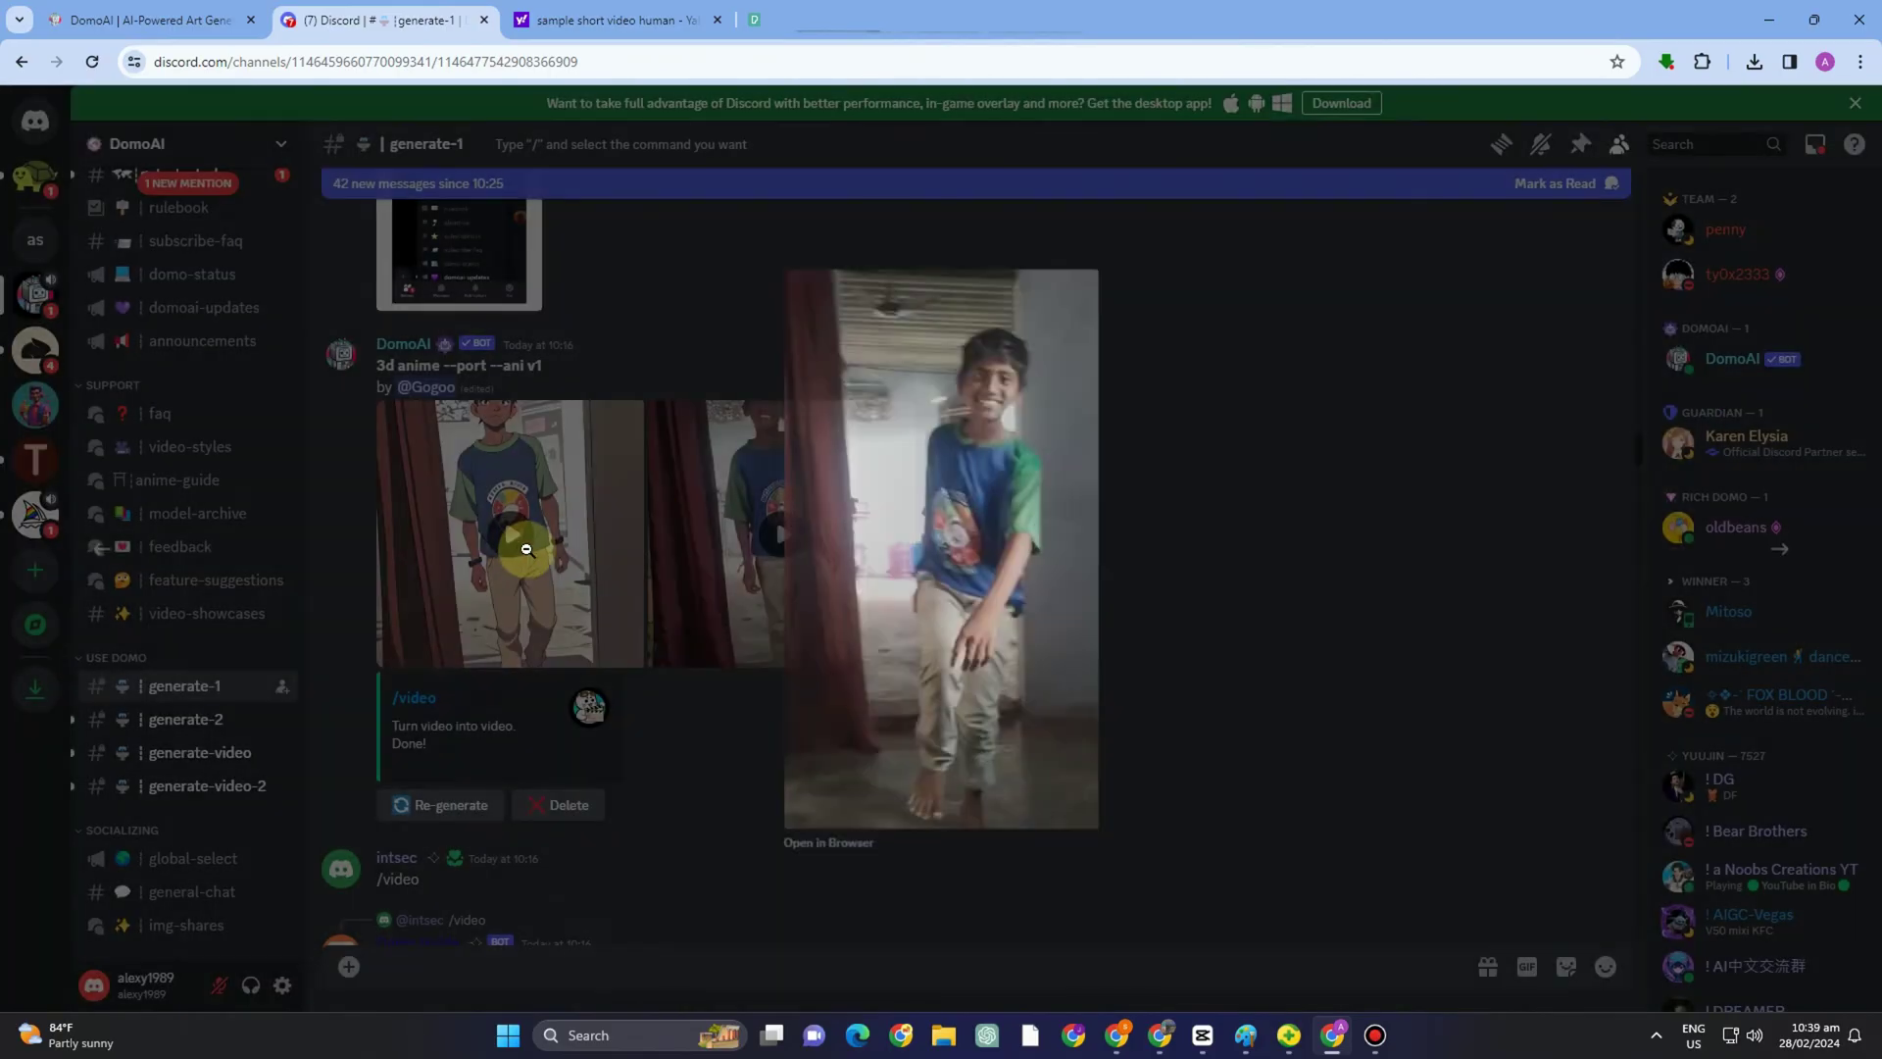
click(518, 540)
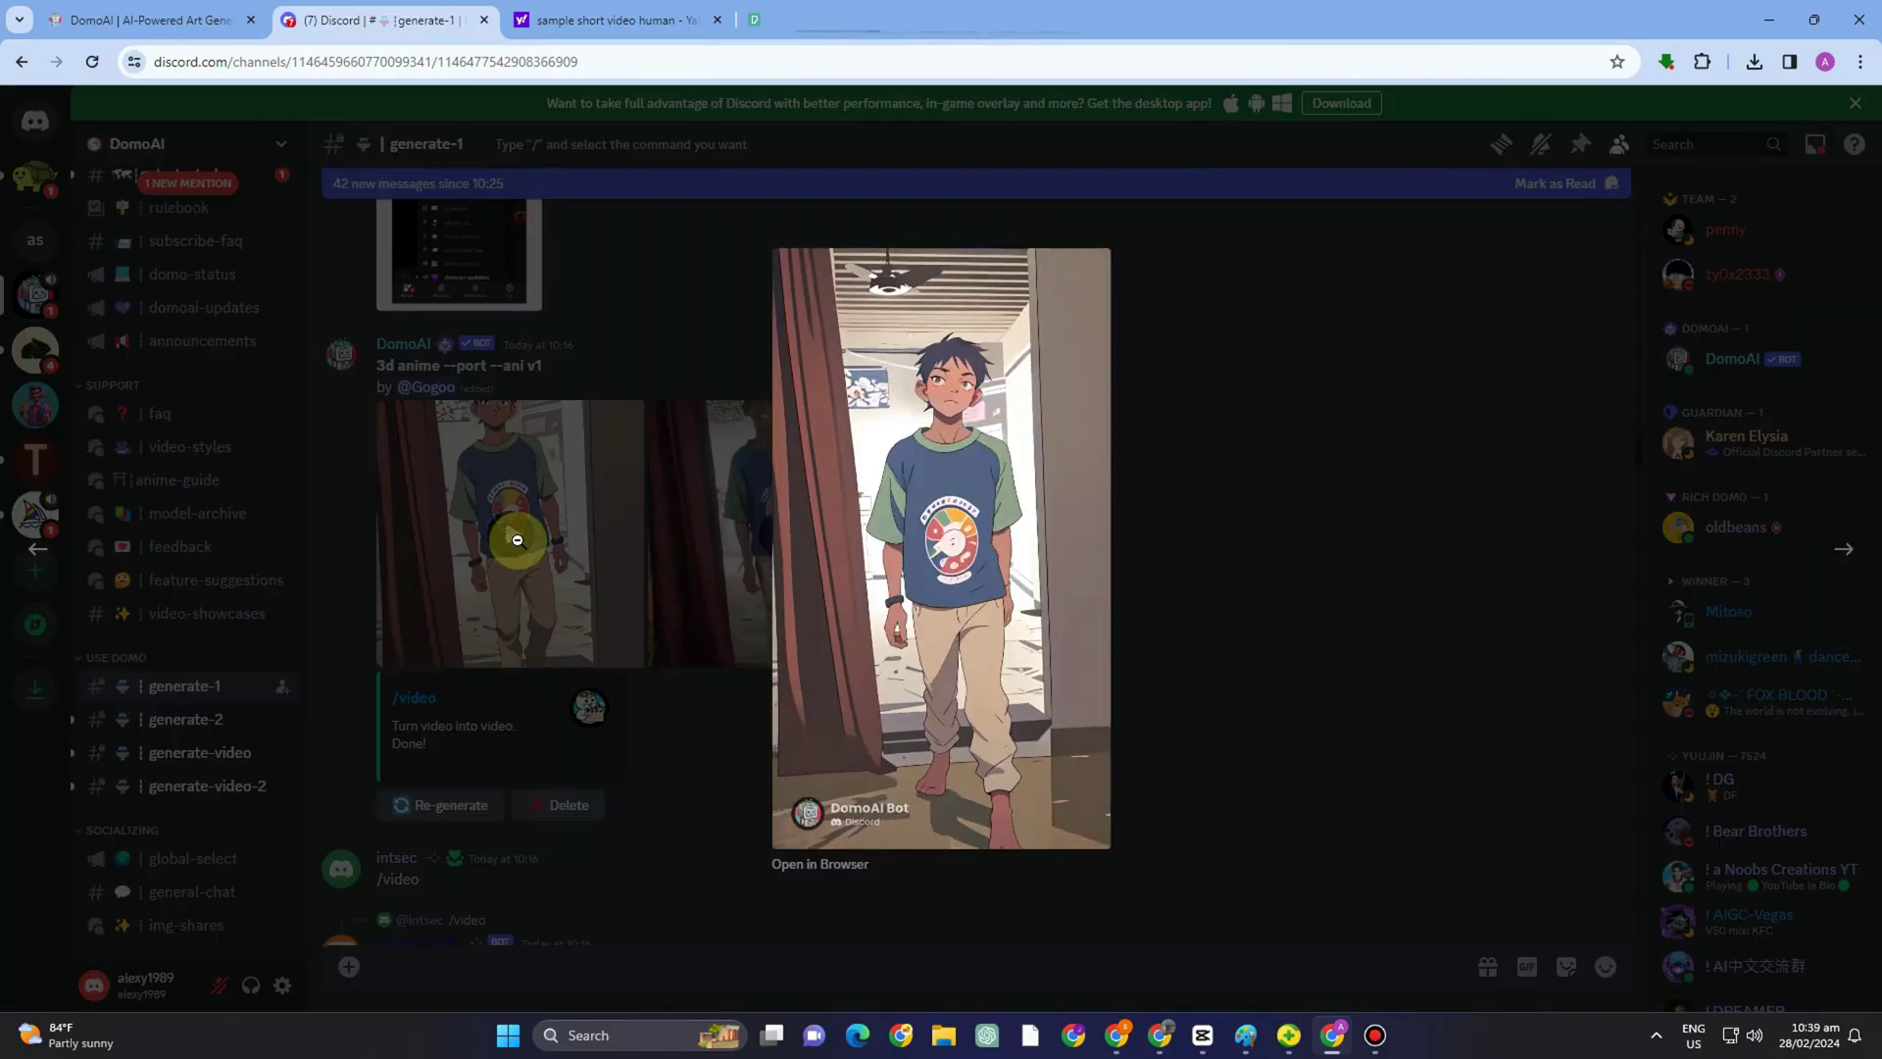
click(1126, 528)
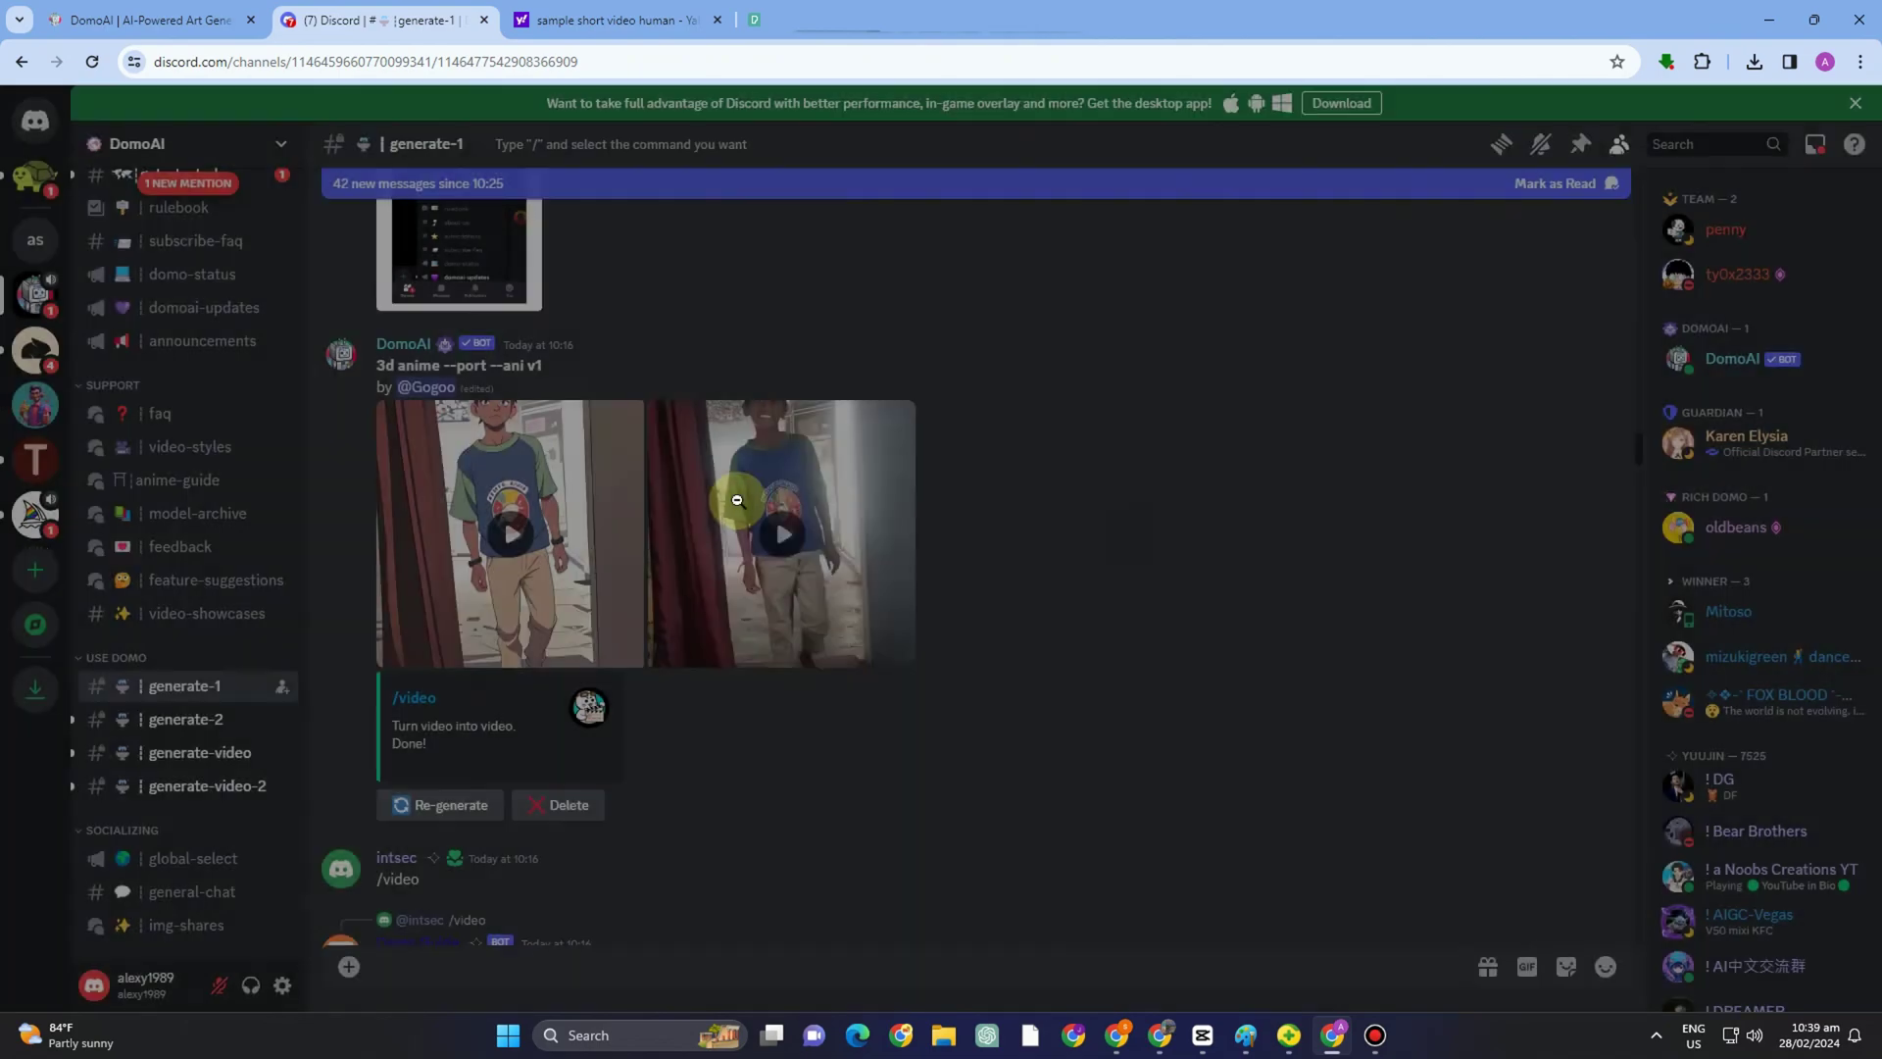